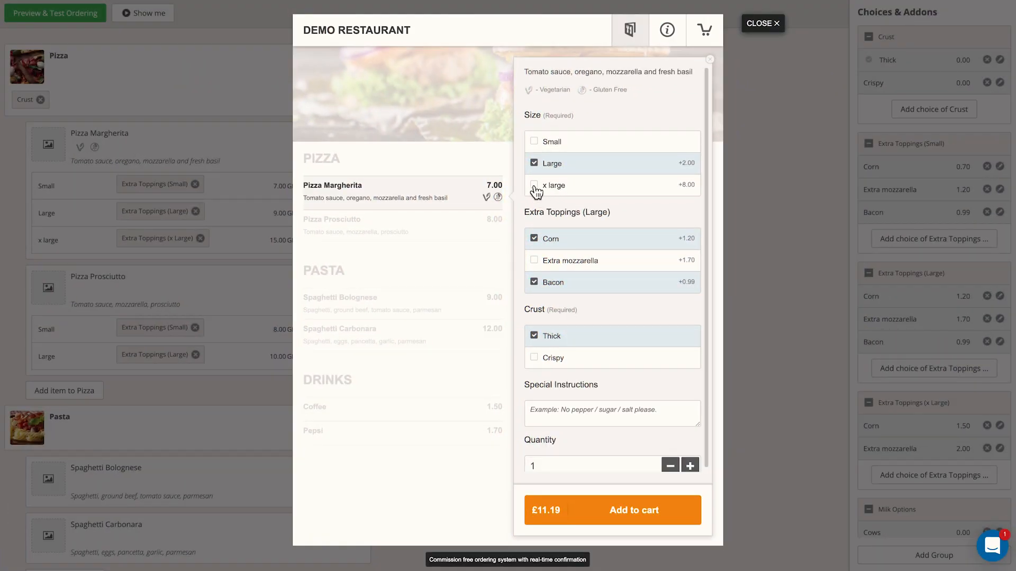
left_click(535, 186)
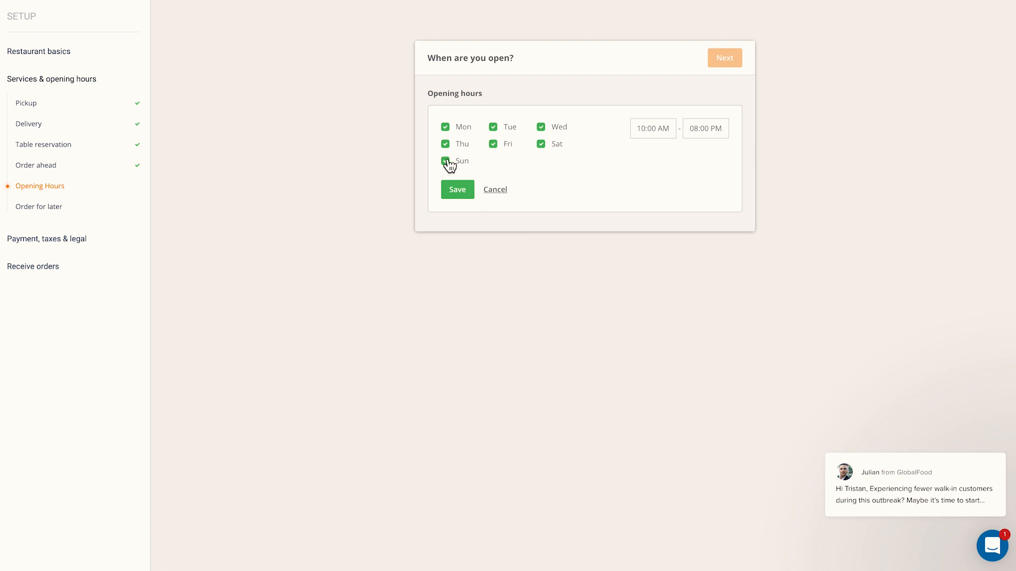
left_click(446, 162)
left_click(541, 145)
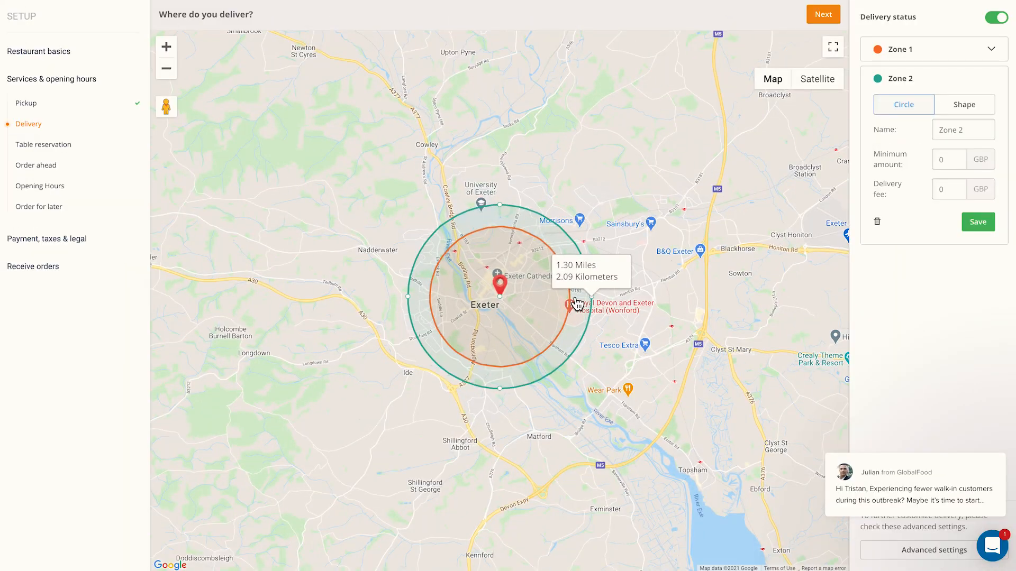
left_click_drag(593, 298, 606, 296)
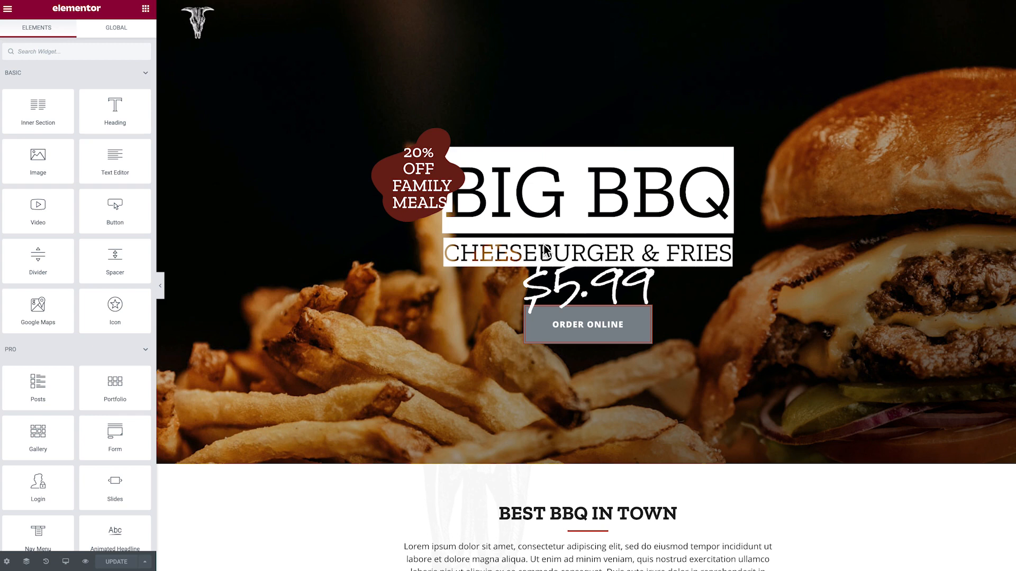
Scroll through the restaurant landing page in the Elementor editor to review its sections
scroll(544, 249, "down", 5)
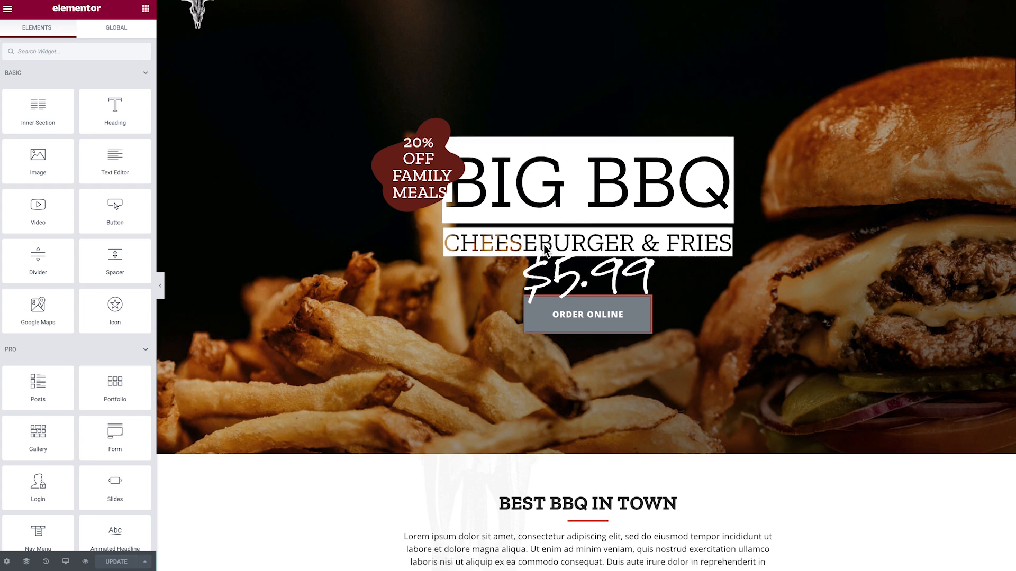
scroll(544, 250, "down", 5)
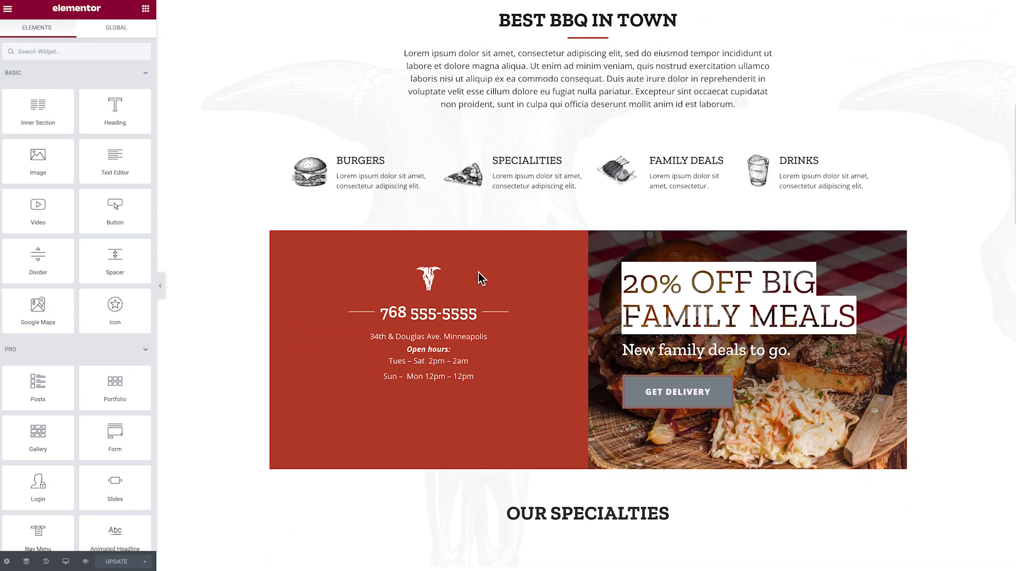
scroll(478, 272, "down", 2)
scroll(401, 330, "up", 6)
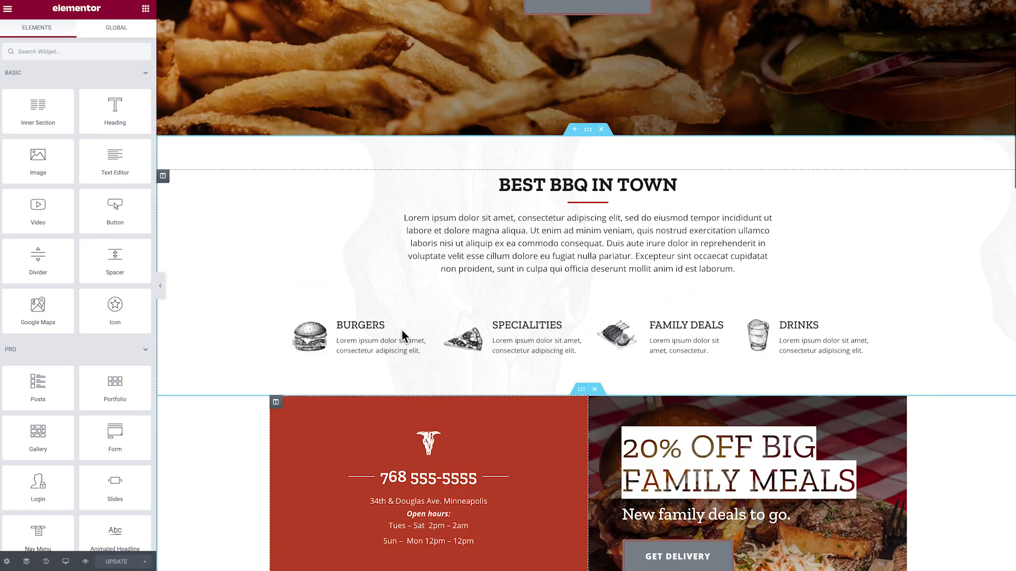
scroll(401, 330, "up", 6)
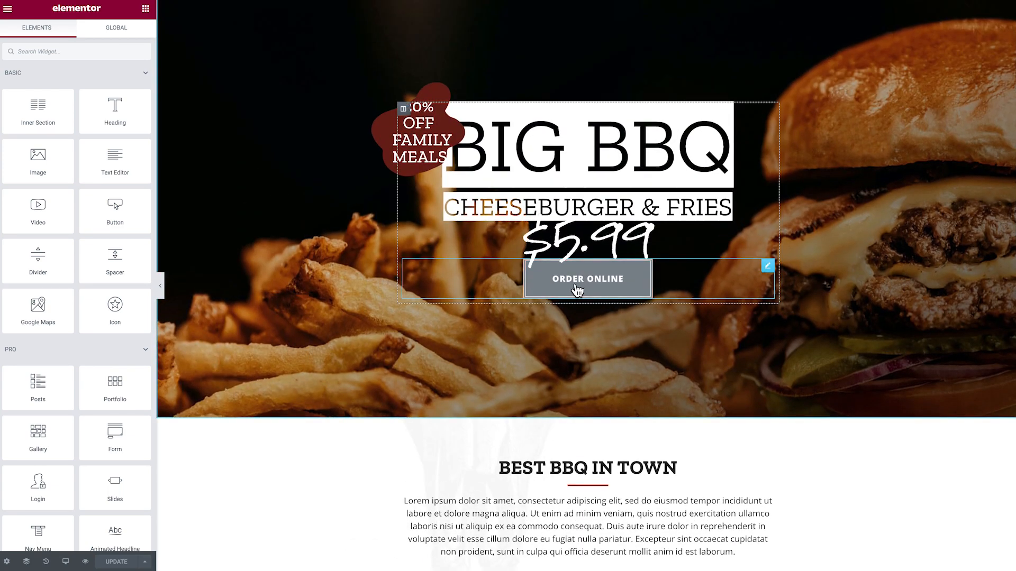
scroll(578, 296, "up", 1)
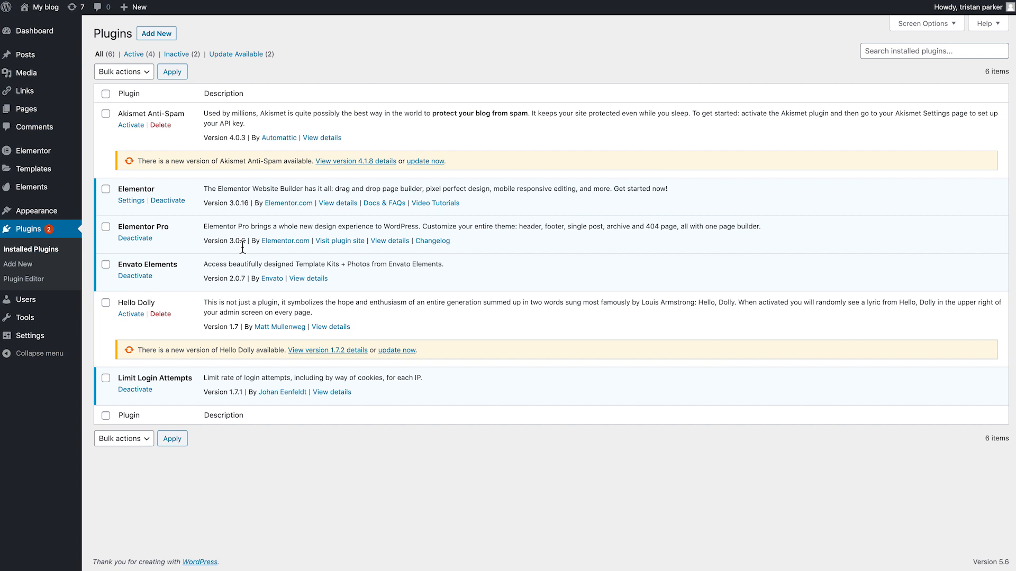
Search the plugin directory for gloriafood, then install and activate the Restaurant Menu – Food Ordering System – Table Reservation plugin
left_click(158, 34)
left_click(873, 64)
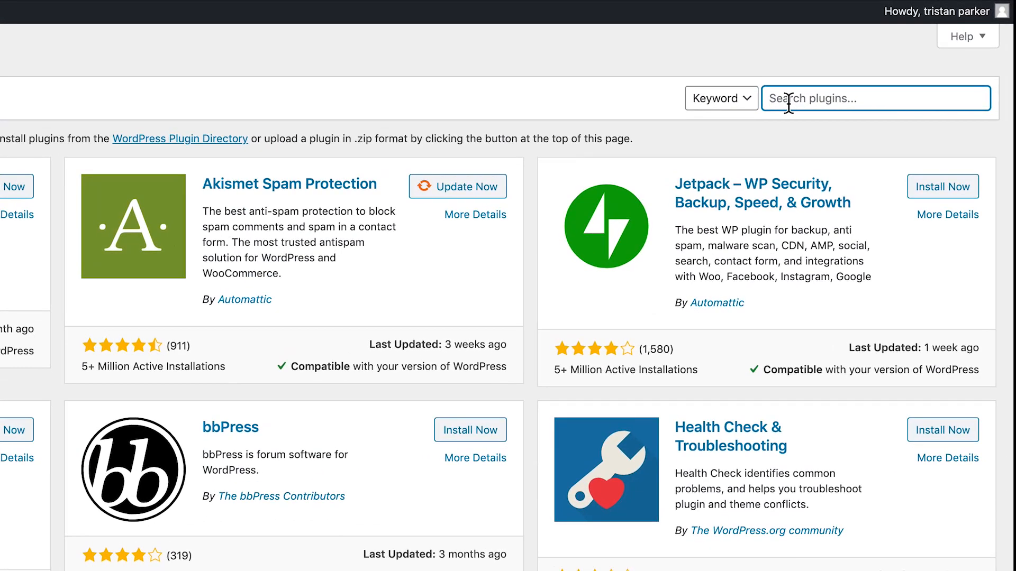
type("glori")
type("afood")
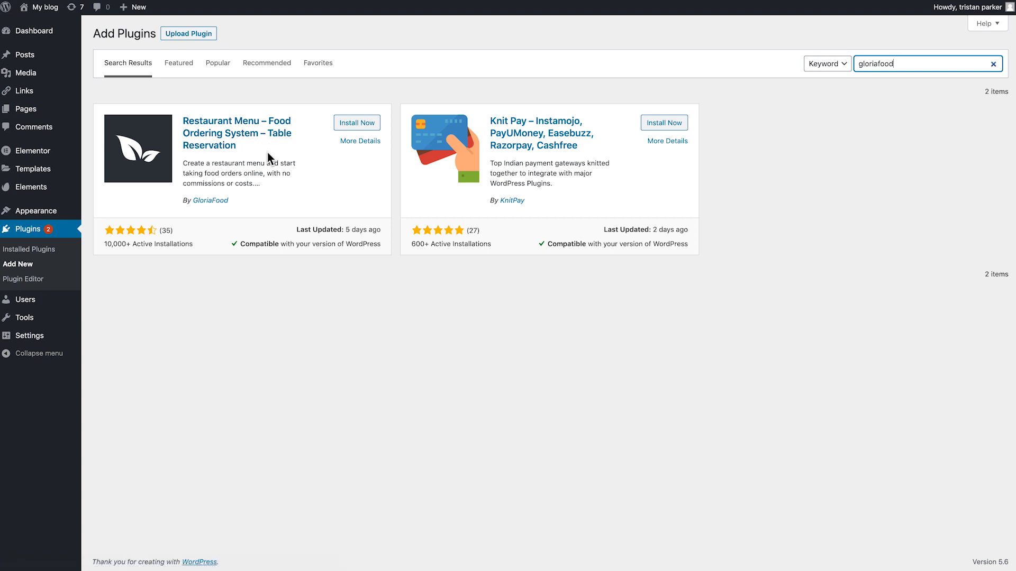
left_click(350, 125)
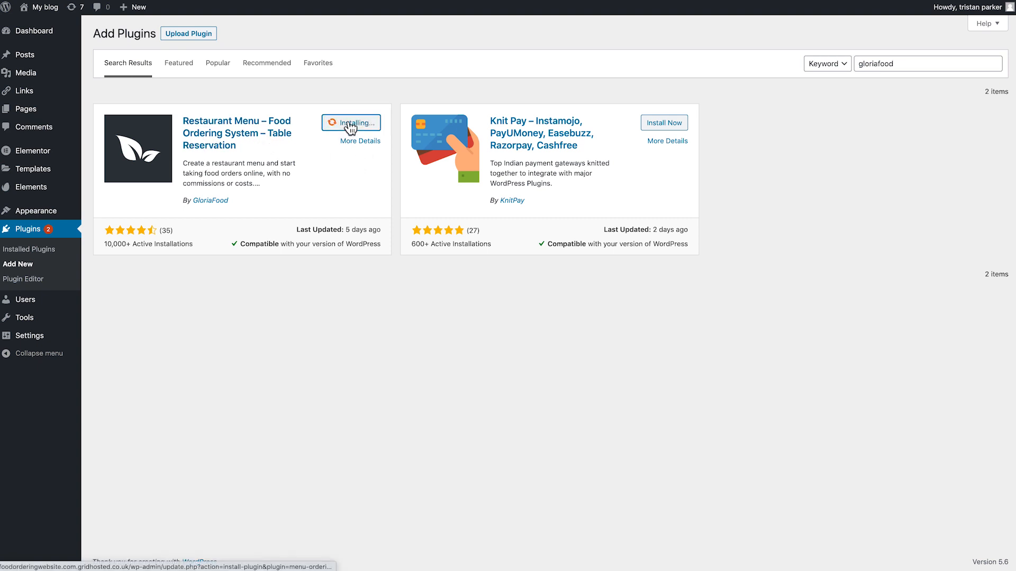
left_click(360, 122)
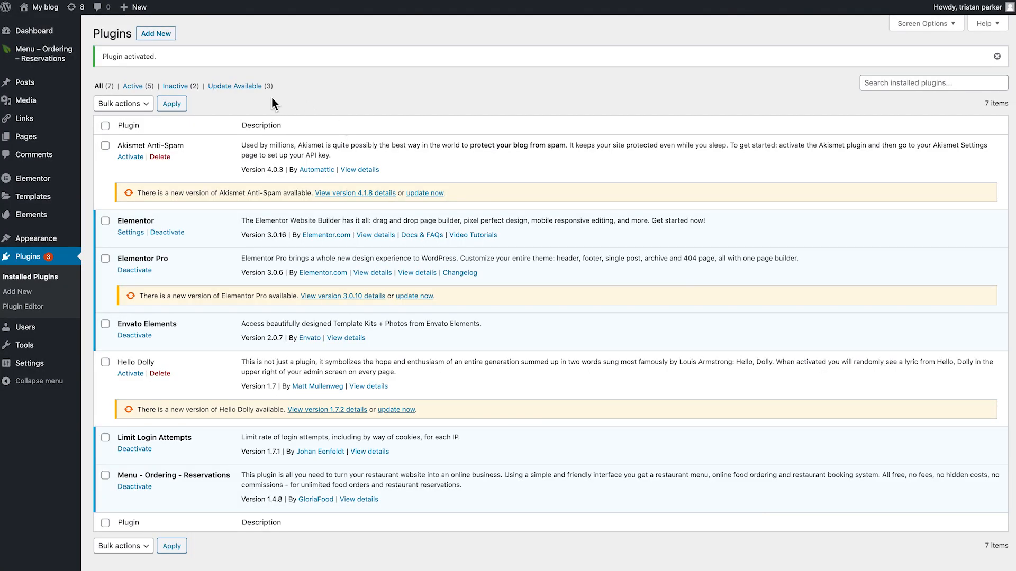
Open the Menu – Ordering – Reservations dashboard and sign up with the prefilled restaurant account details
mouse_move(36, 55)
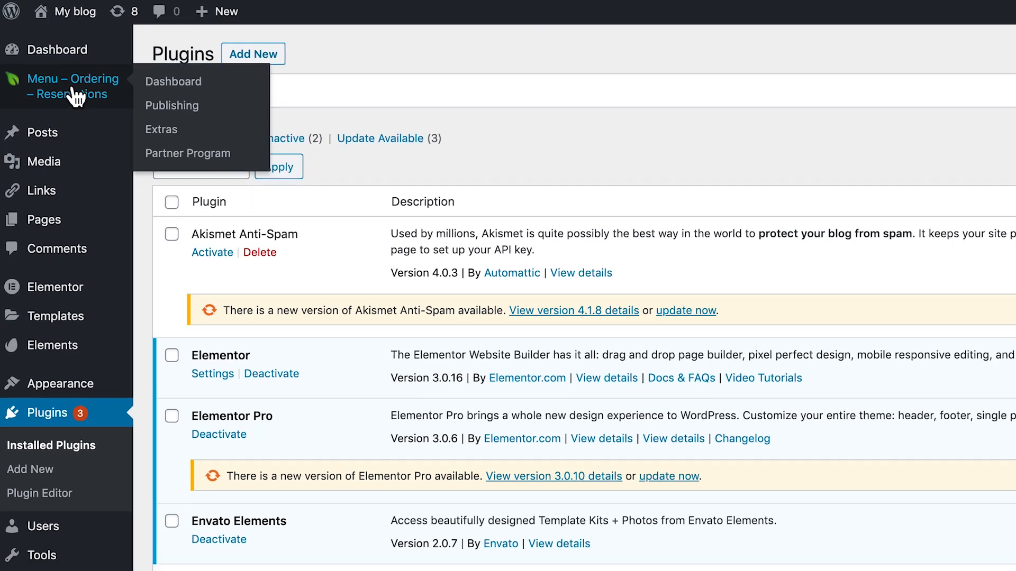
left_click(46, 59)
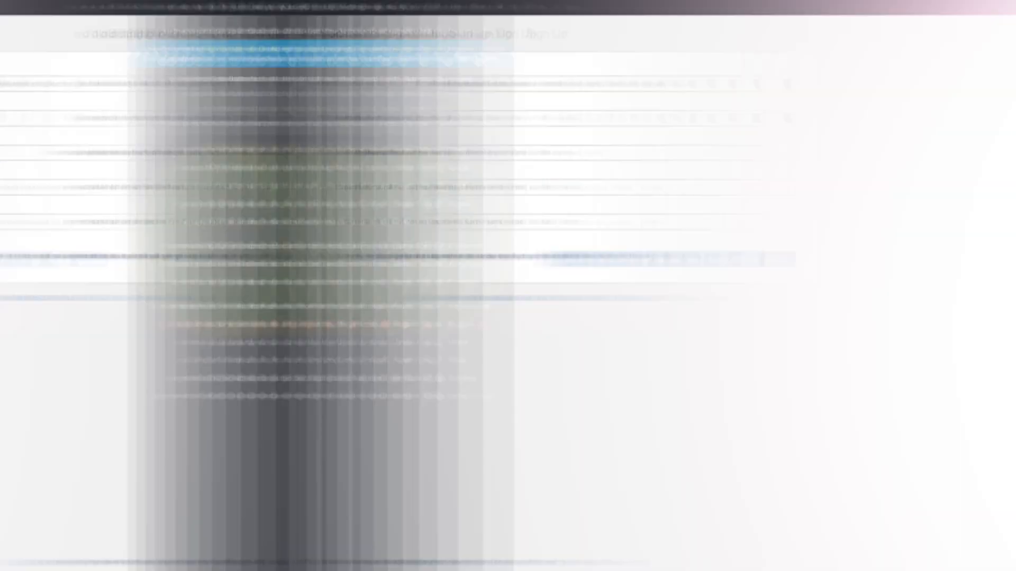
left_click_drag(290, 85, 180, 81)
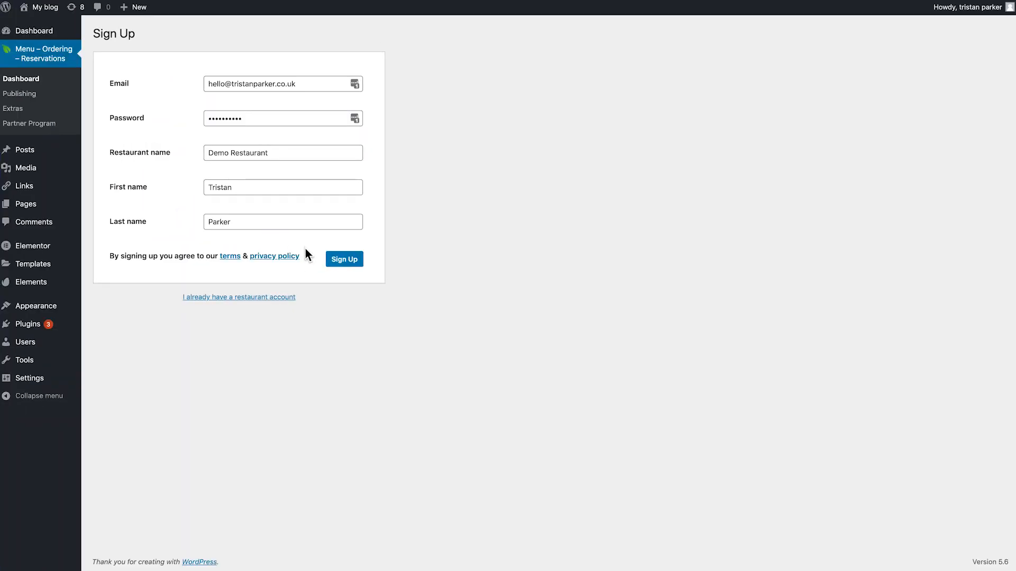
left_click(347, 265)
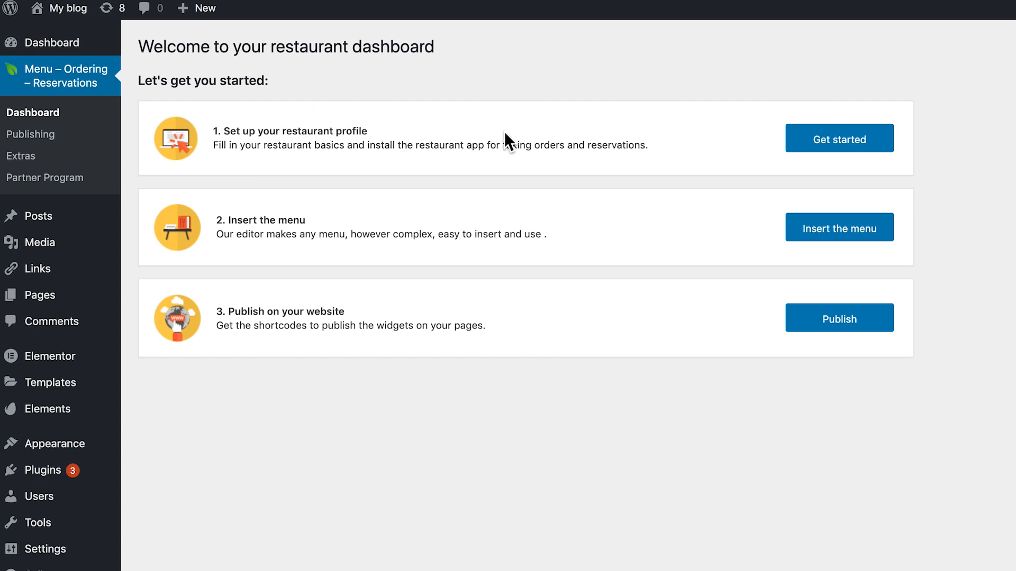
Start the restaurant profile setup, fill in the restaurant's phone number and address, and continue
left_click(821, 144)
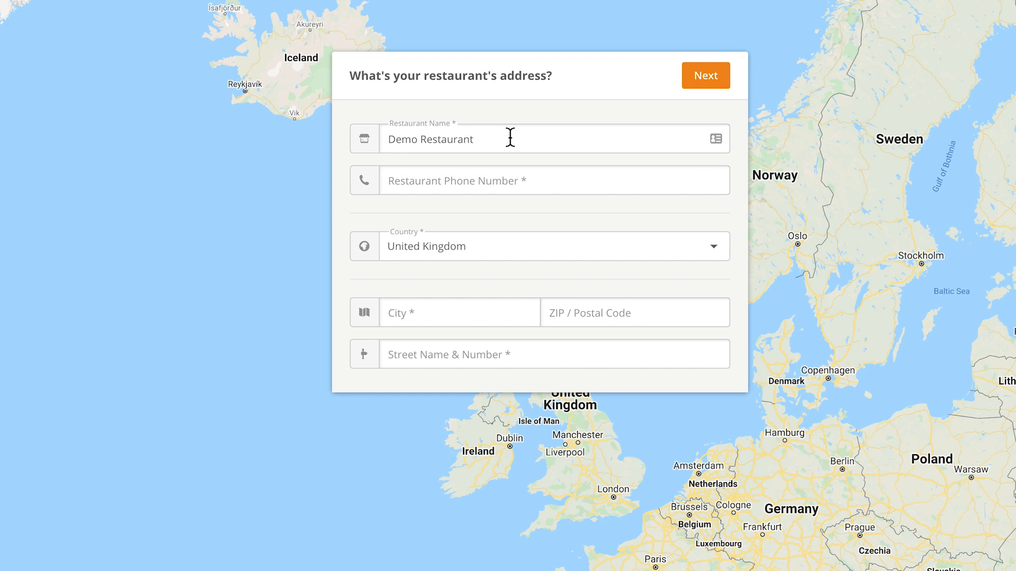
left_click(457, 188)
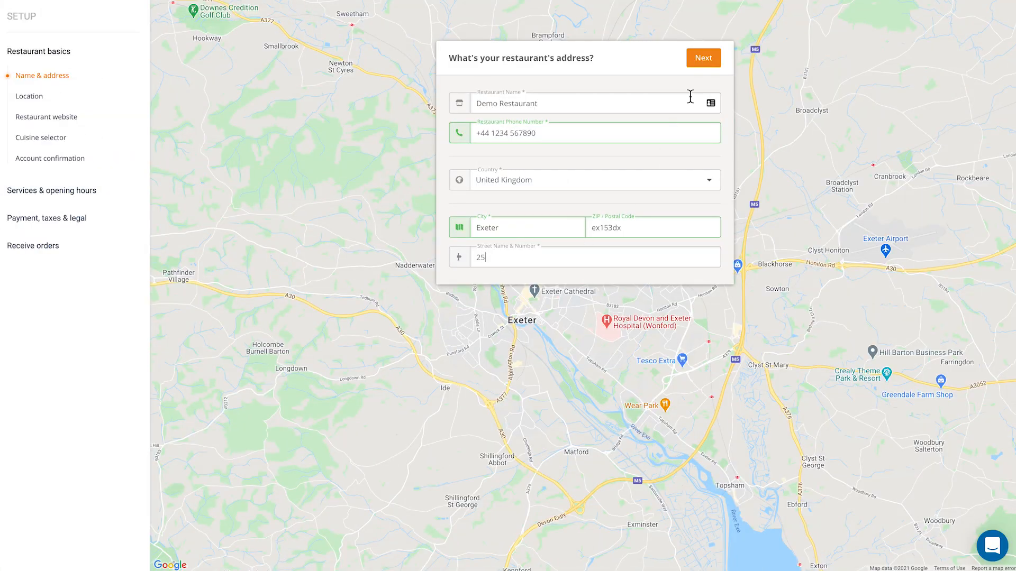
left_click(703, 65)
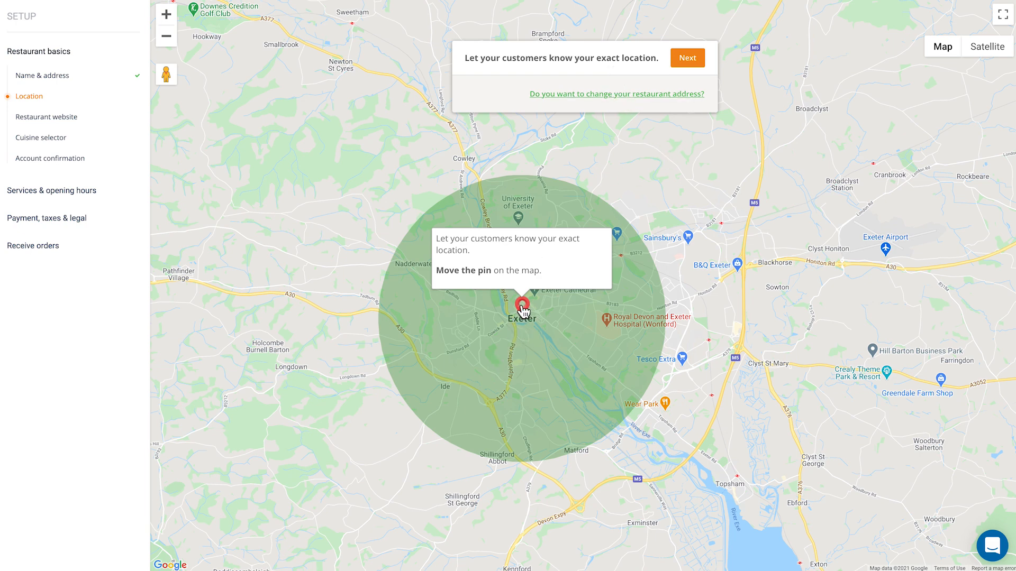
Move the location pin to the restaurant's exact spot in Exeter on the map and continue
left_click_drag(522, 308, 507, 310)
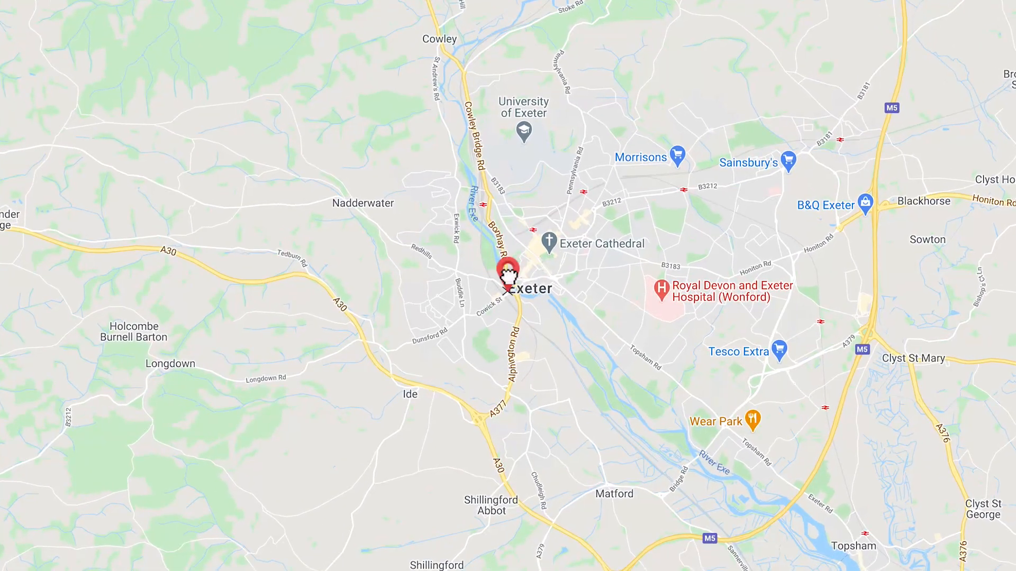
mouse_move(508, 274)
left_mouse_down()
mouse_move(540, 254)
mouse_move(553, 260)
left_mouse_up()
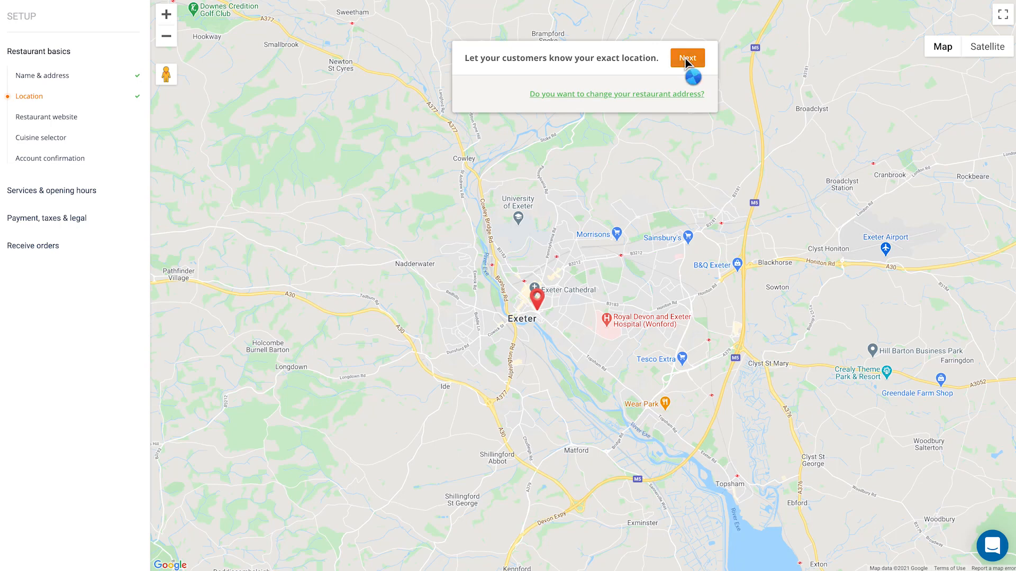
left_click(686, 60)
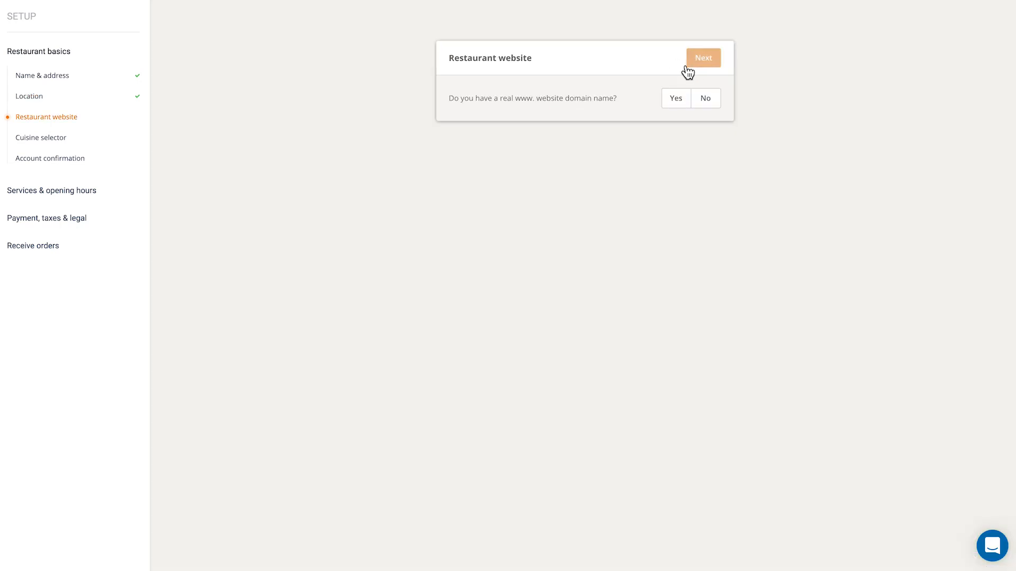
Answer No to having a real website domain name and continue
left_click(677, 102)
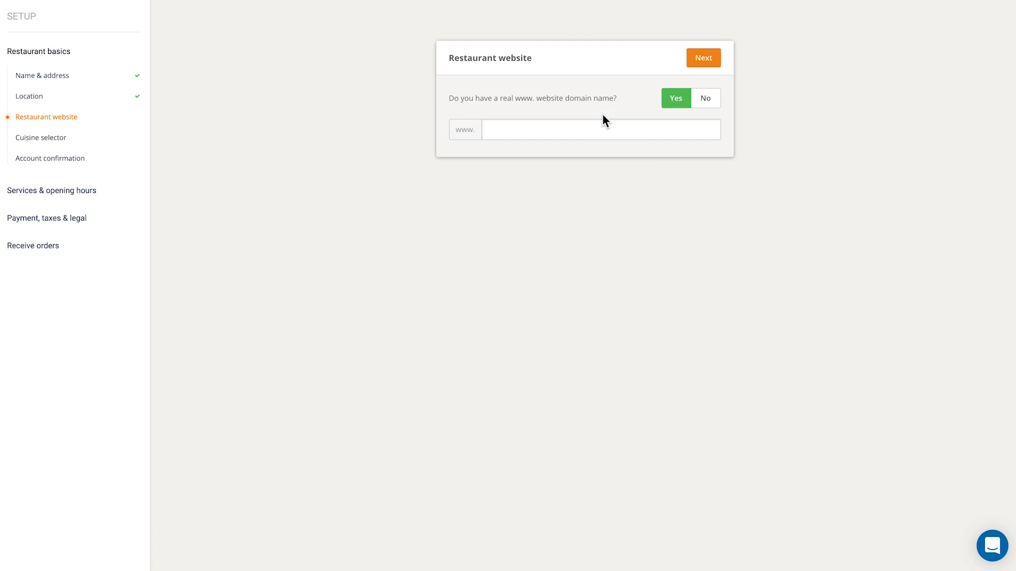
left_click(703, 102)
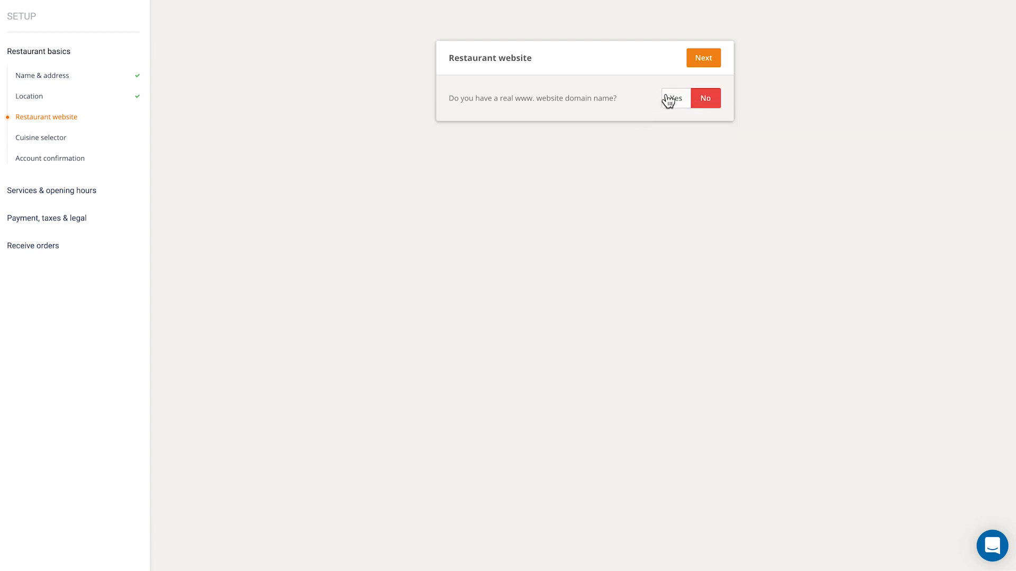
left_click(699, 60)
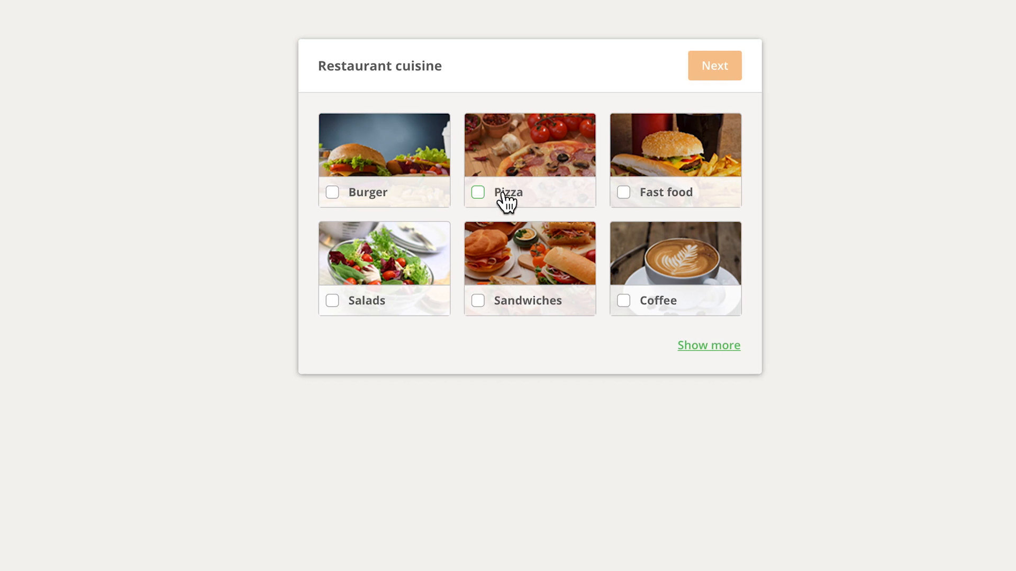
Select Burger, Pizza and Coffee as the restaurant cuisines and continue
left_click(333, 193)
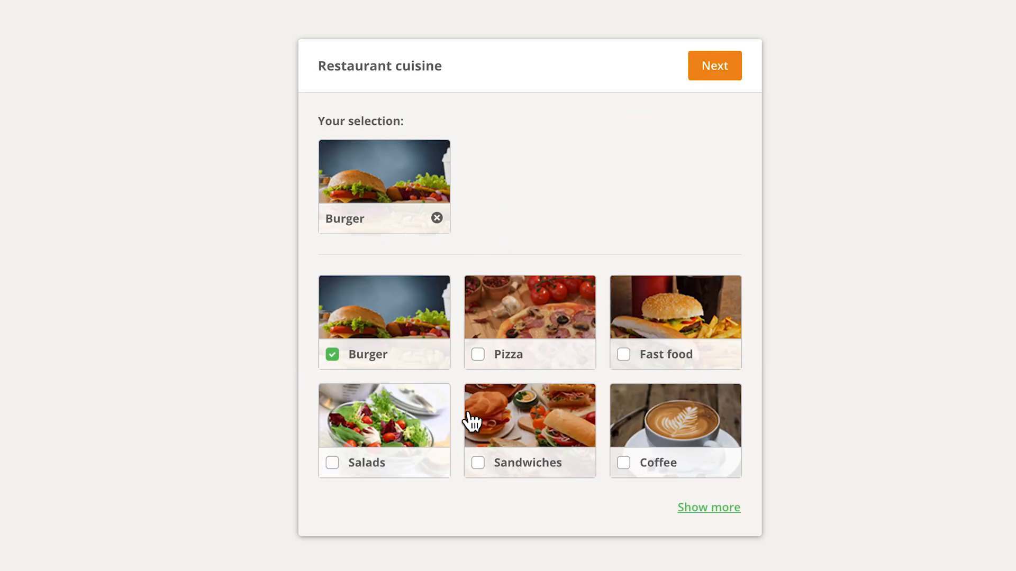
left_click(478, 355)
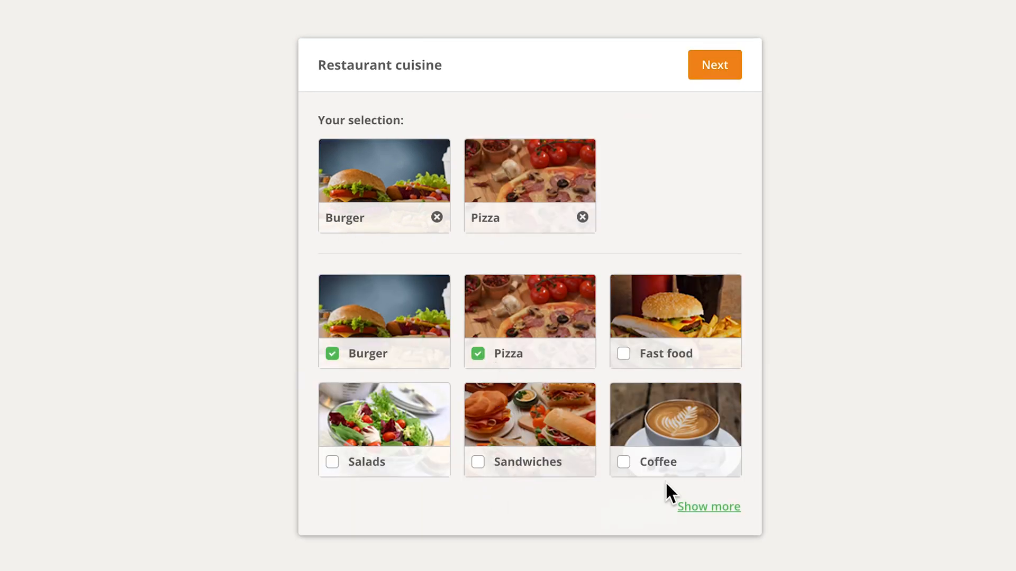
left_click(623, 460)
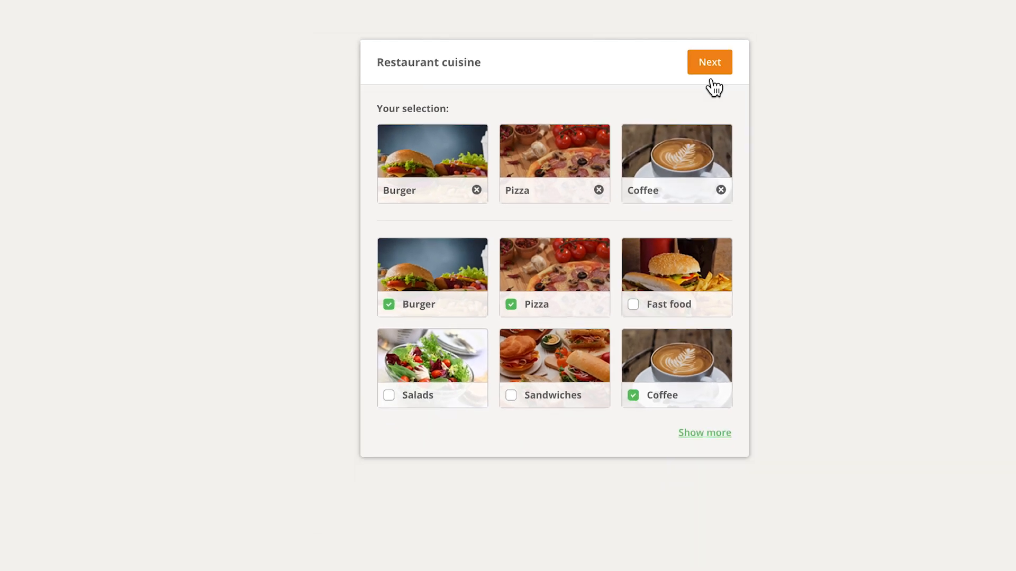
left_click(710, 63)
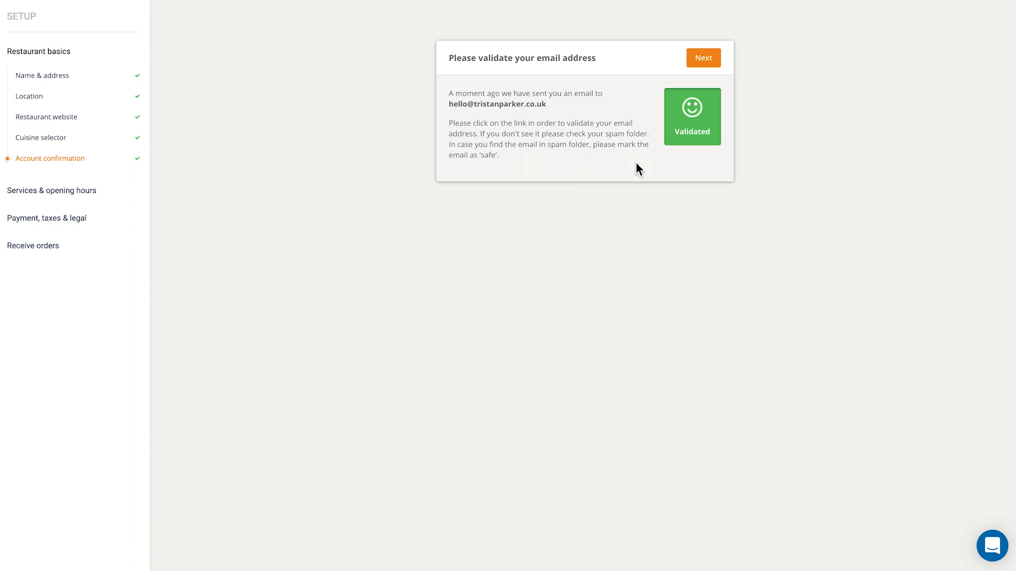
Continue past the email validation and answer Yes to offering pickup from the restaurant's location
left_click(712, 59)
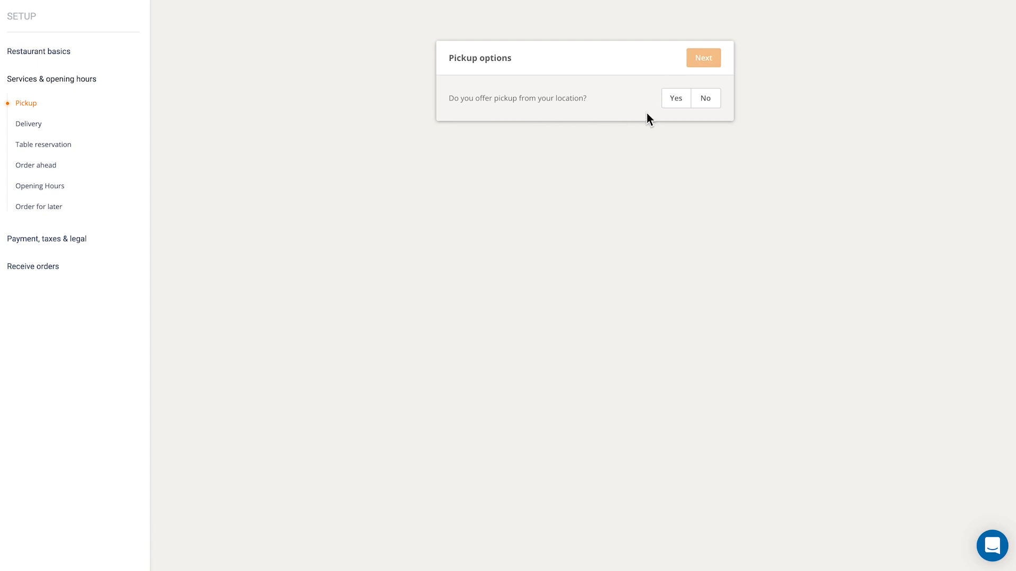
left_click(673, 106)
left_click(704, 58)
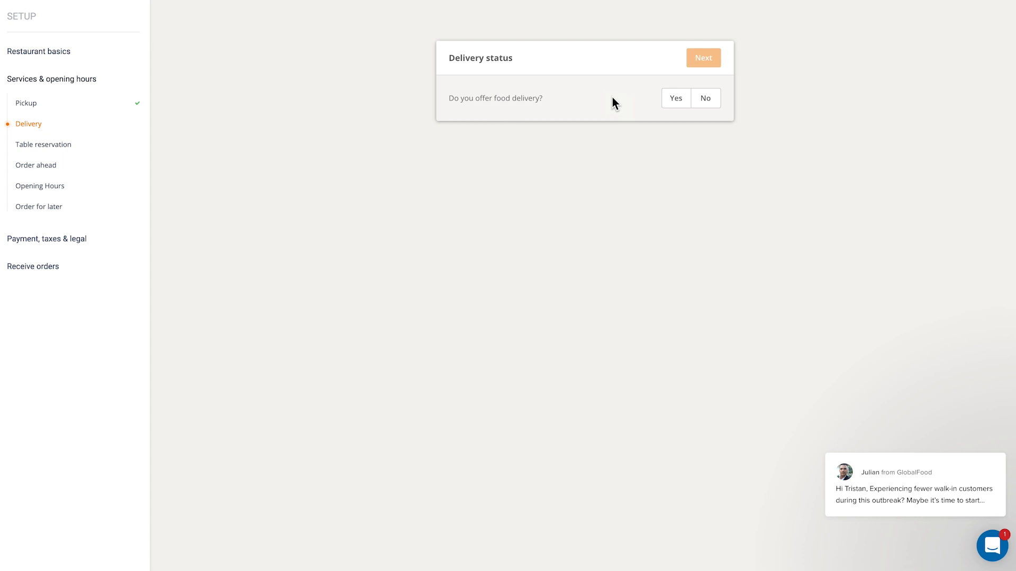
Answer Yes to offering food delivery, continue, and dismiss the delivery zones tip
left_click(674, 104)
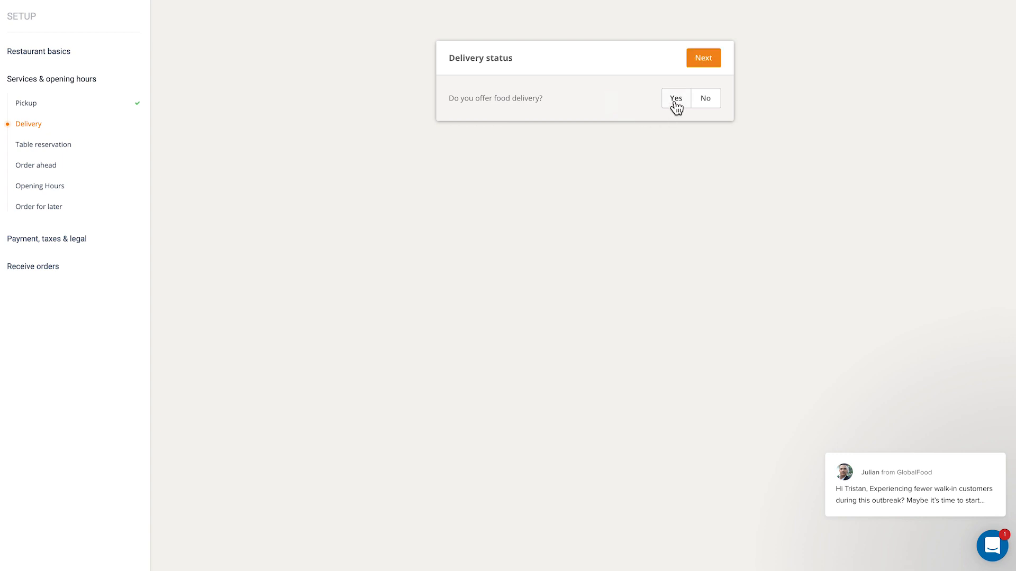
left_click(700, 59)
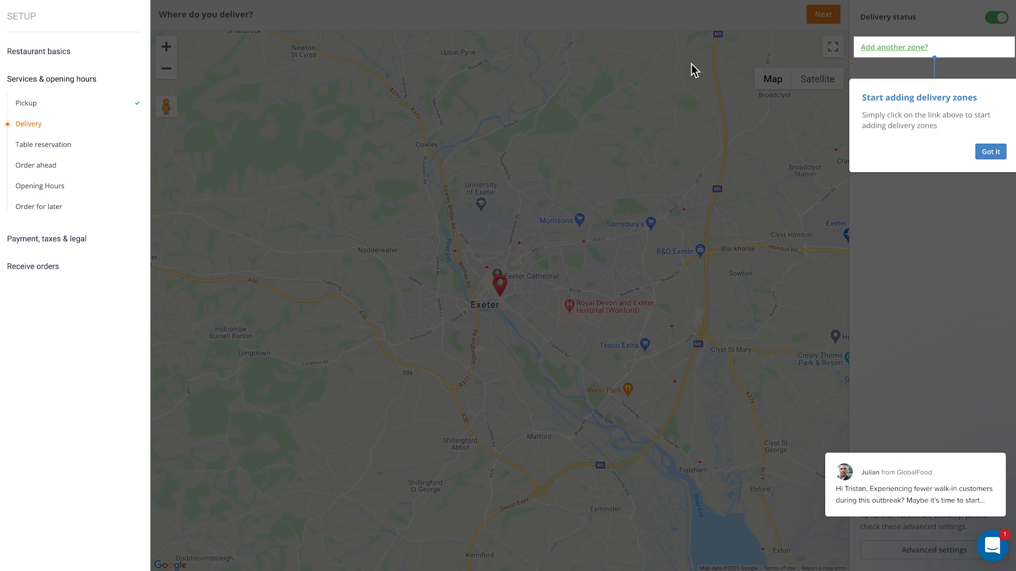
left_click(990, 152)
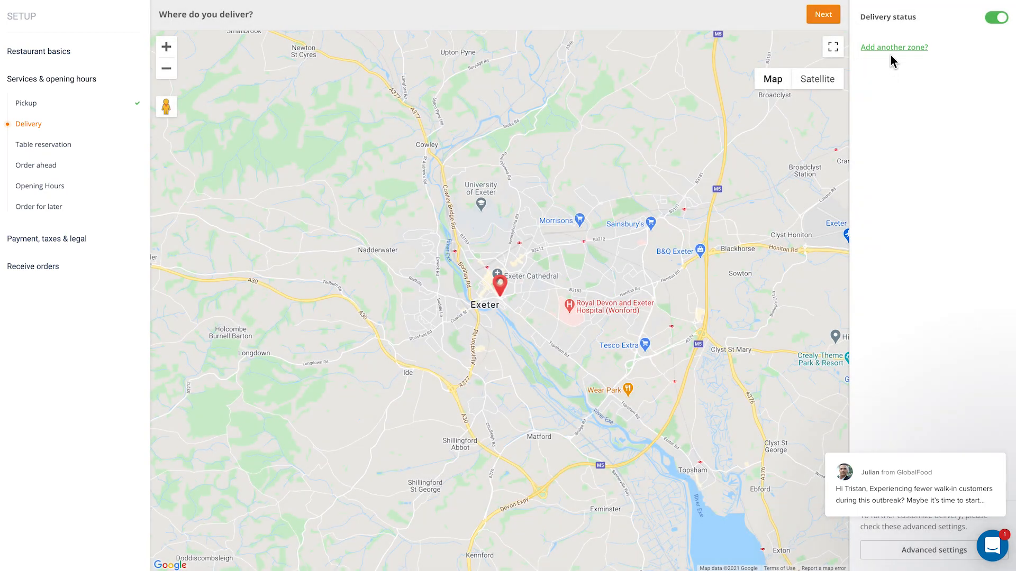
Add a circular delivery zone and resize it to about 1.59 km radius around the restaurant
left_click(891, 48)
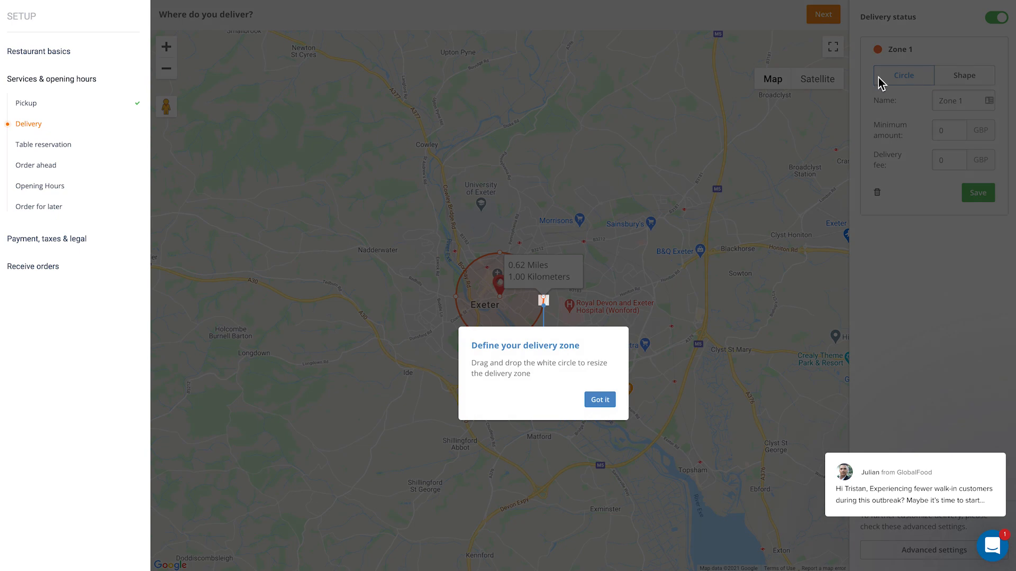
left_click(597, 401)
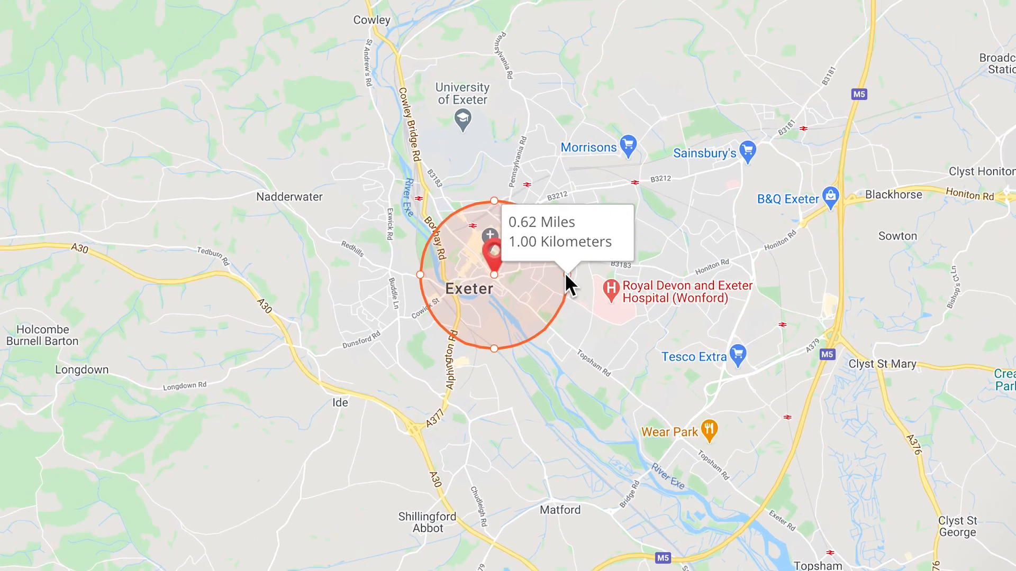
left_click_drag(579, 264, 630, 265)
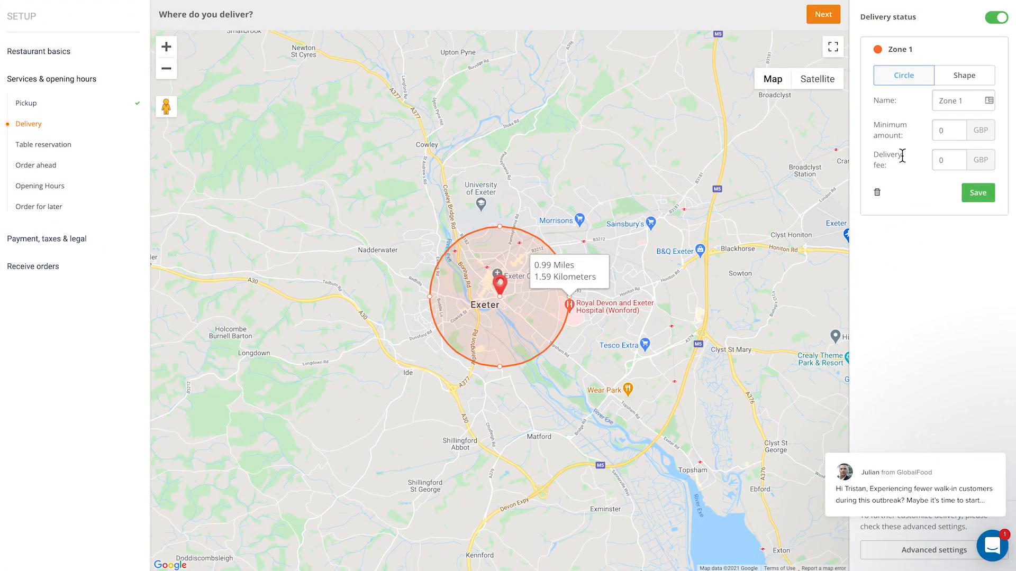
Name the zone Zone 1 with a 10 GBP minimum amount and 5 GBP delivery fee, and save it
left_click_drag(965, 102, 929, 105)
type("Zone 1")
double_click(946, 131)
type("10")
double_click(946, 161)
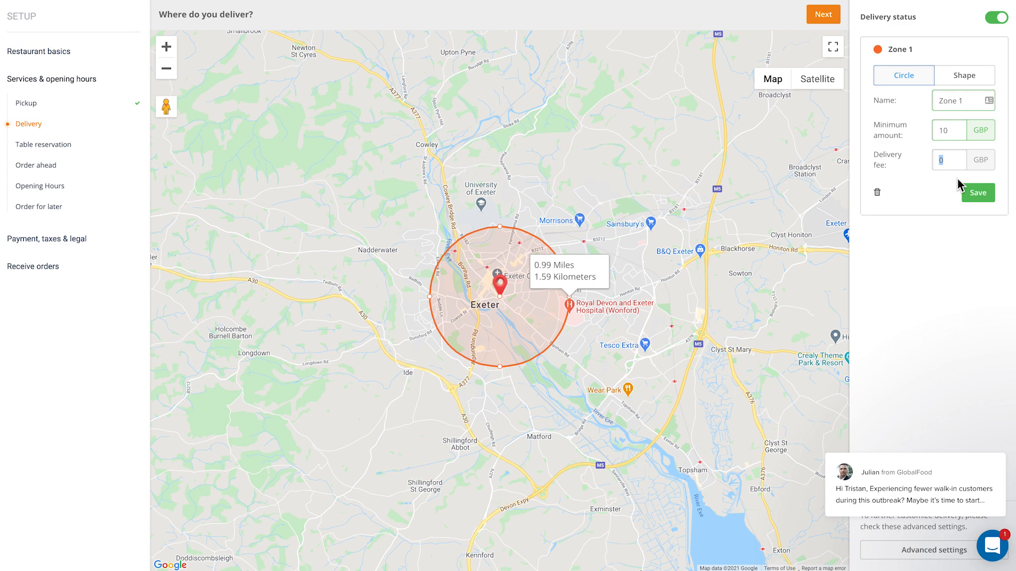
type("5")
left_click(962, 195)
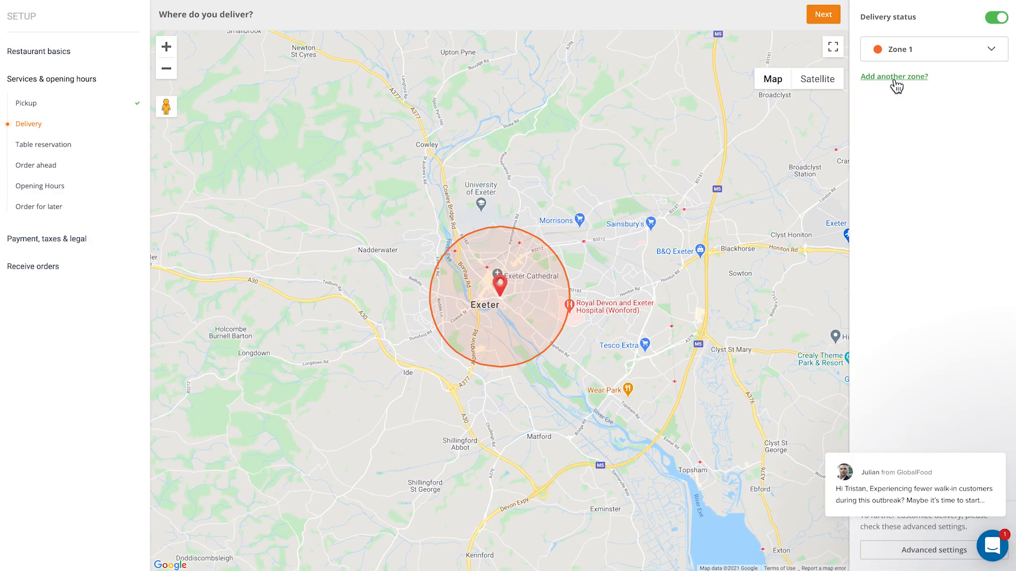
Add a second circular zone of about 2.44 km radius with a 10 GBP minimum and 8 GBP delivery fee, and save it
left_click(897, 80)
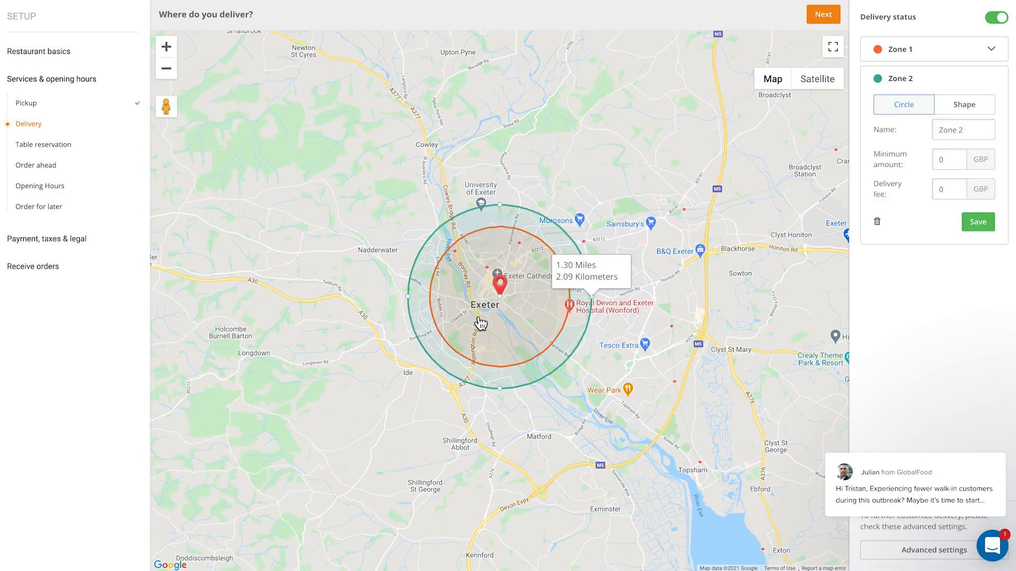
left_click_drag(592, 296, 607, 297)
left_click_drag(949, 165, 930, 160)
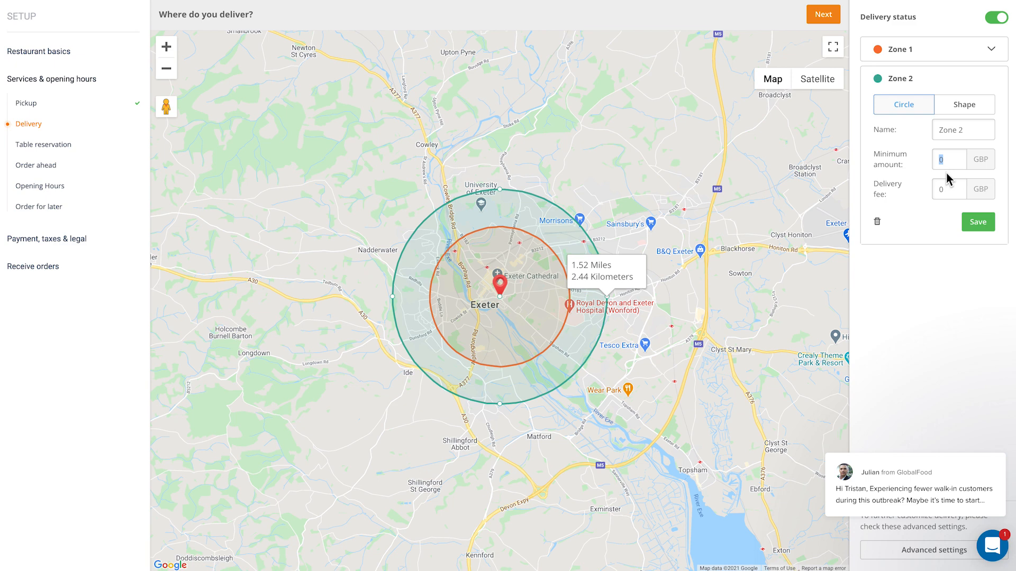
type("10")
left_click_drag(953, 192, 895, 196)
type("8")
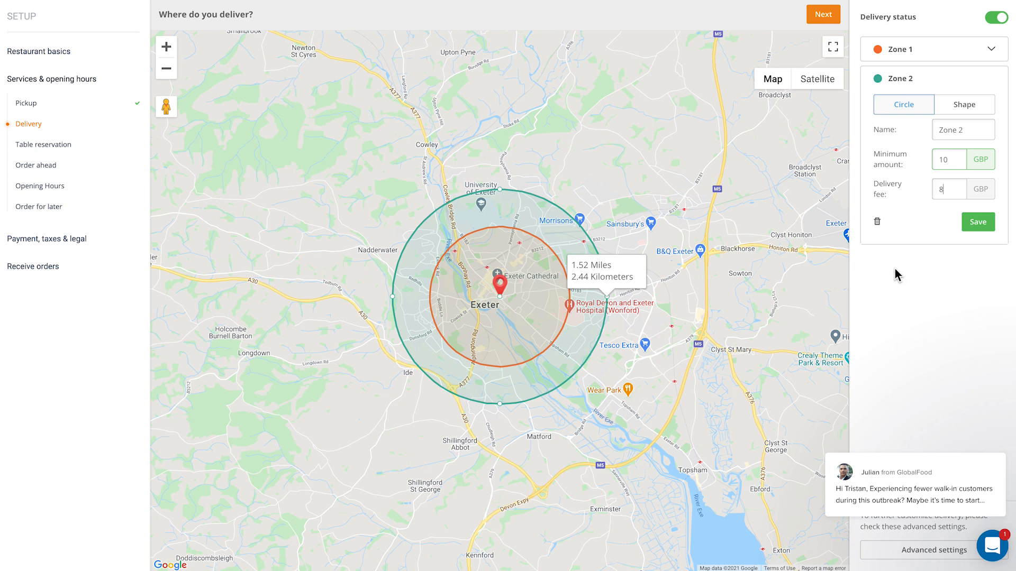
left_click(976, 221)
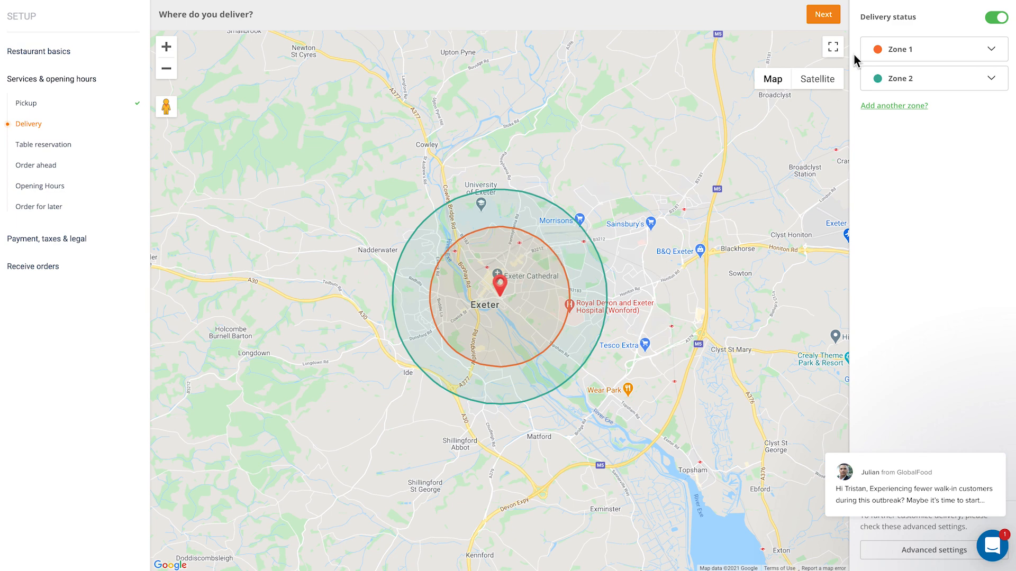
Add a third zone as a custom shape and draw a polygon covering the area east of the city centre
left_click(899, 107)
left_click(964, 136)
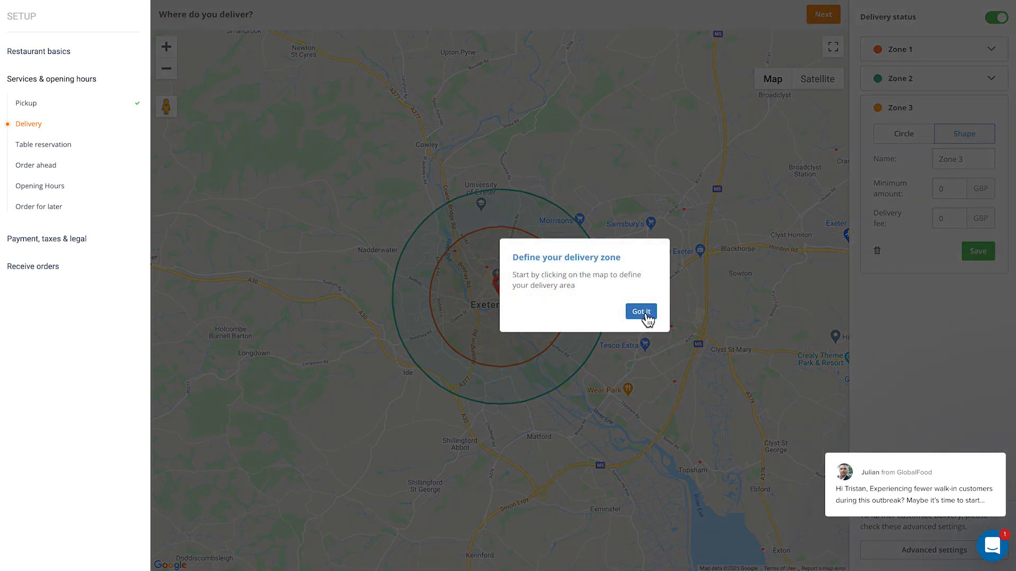
left_click(640, 312)
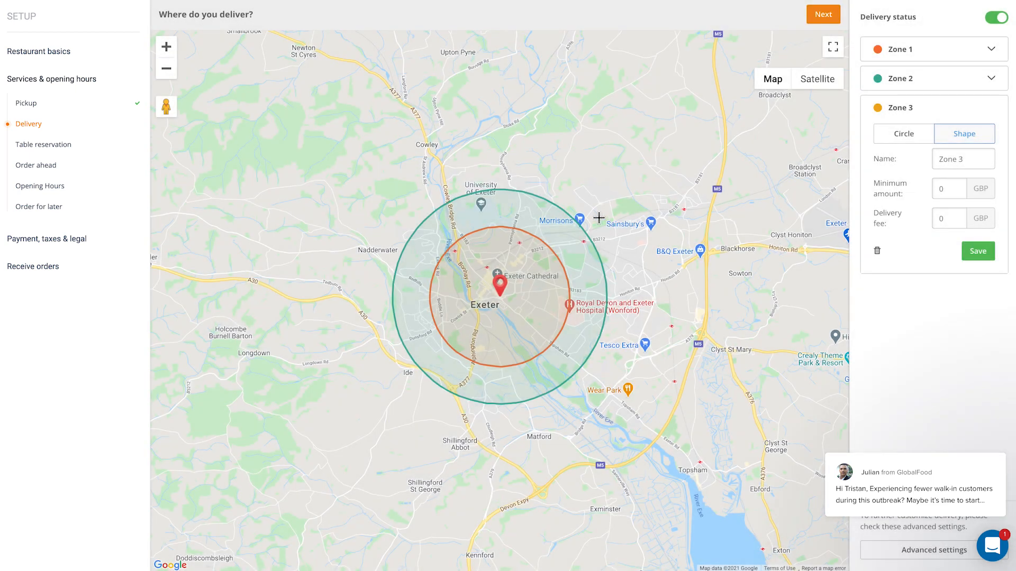
left_click(582, 216)
left_click(663, 212)
left_click(722, 224)
left_click(722, 365)
left_click_drag(589, 453, 517, 454)
left_click(469, 415)
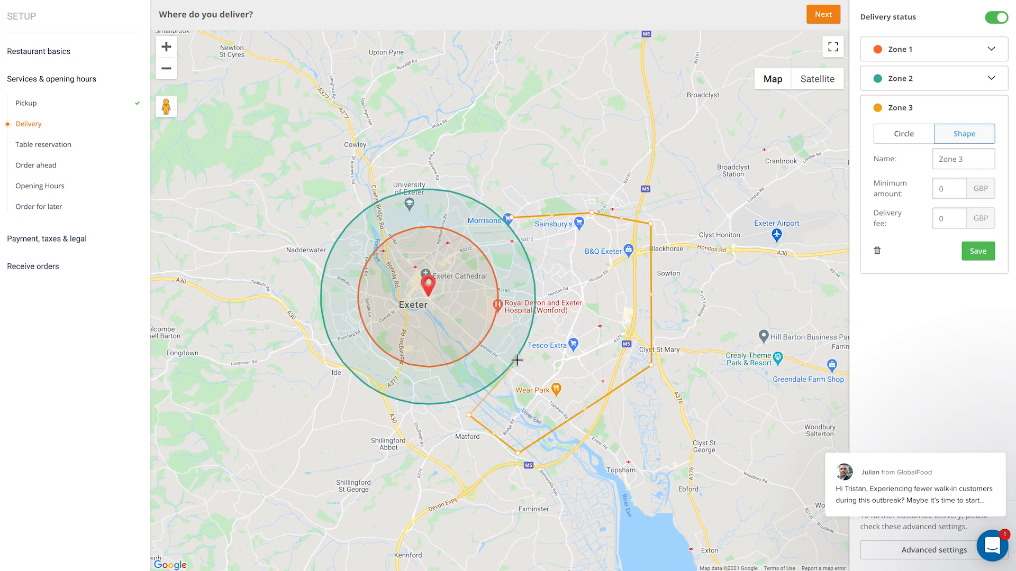
left_click(511, 217)
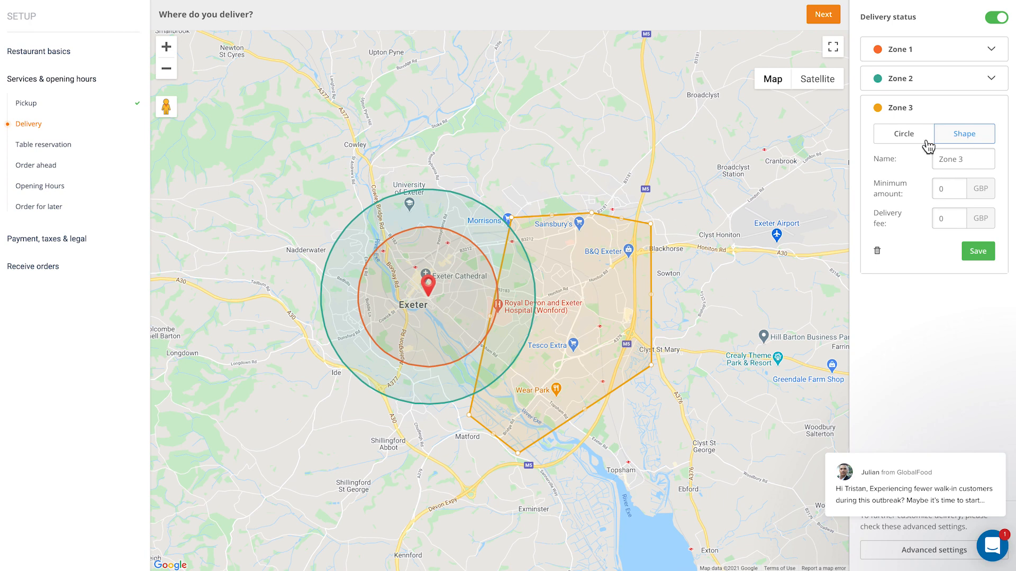
Name the shaped zone East Side with a 20 GBP minimum amount and 10 GBP delivery fee, and save it
left_click_drag(968, 159, 918, 159)
type("East Side")
double_click(948, 189)
key("Tab")
type("10")
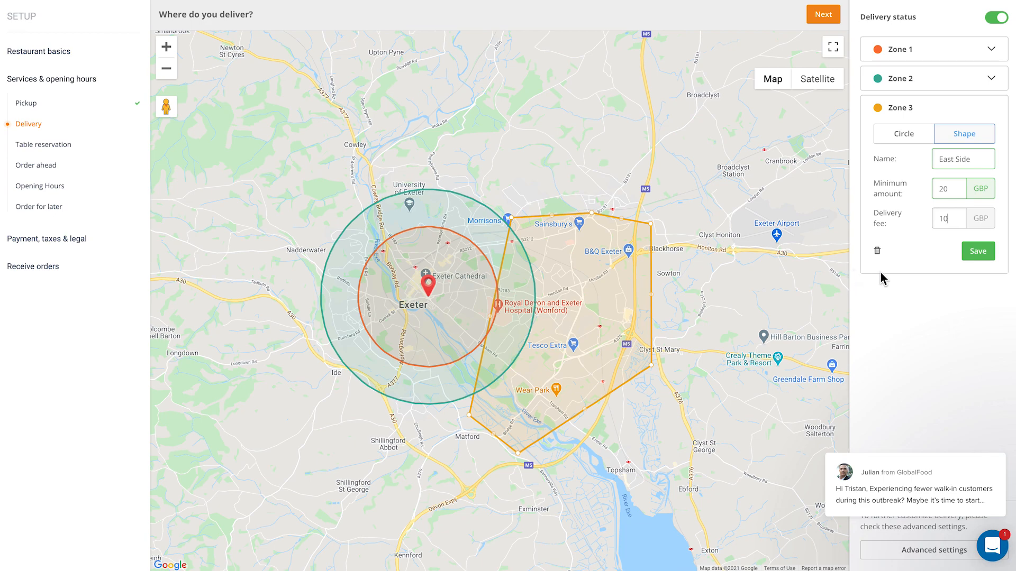
left_click(978, 255)
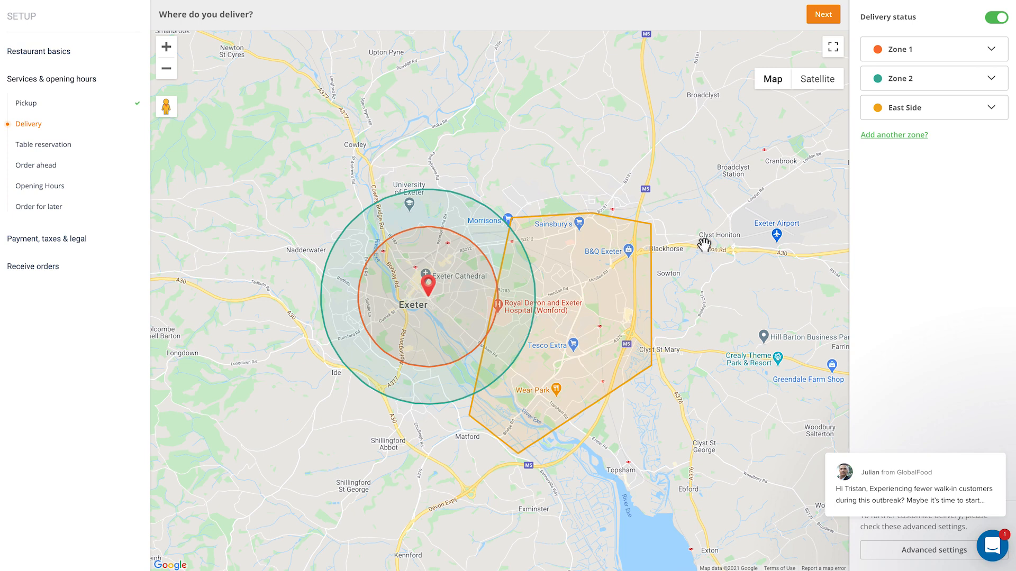
Continue past delivery zones, and answer No to table reservation and to order ahead, continuing after each
left_click(821, 22)
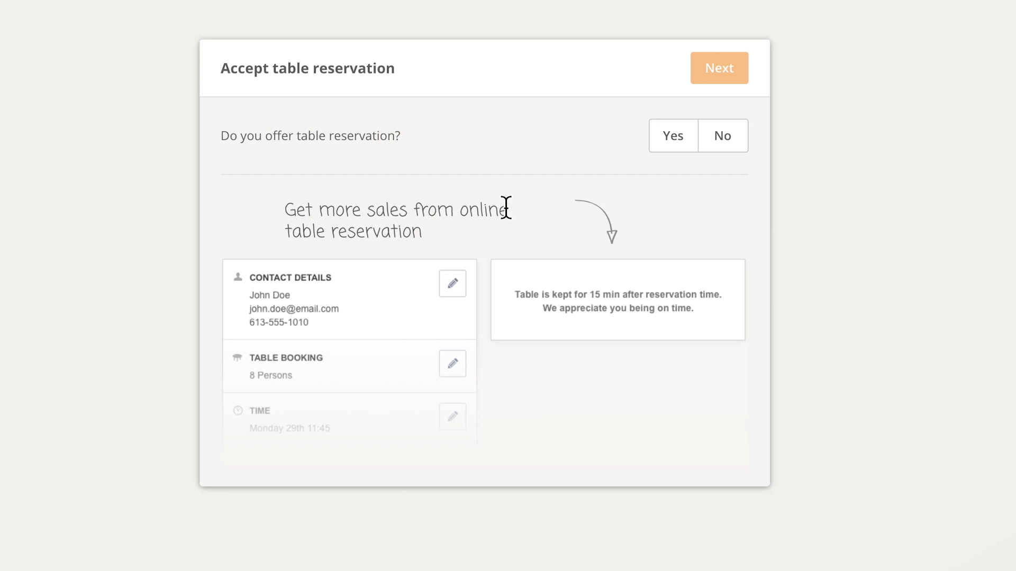
left_click(712, 140)
left_click(719, 67)
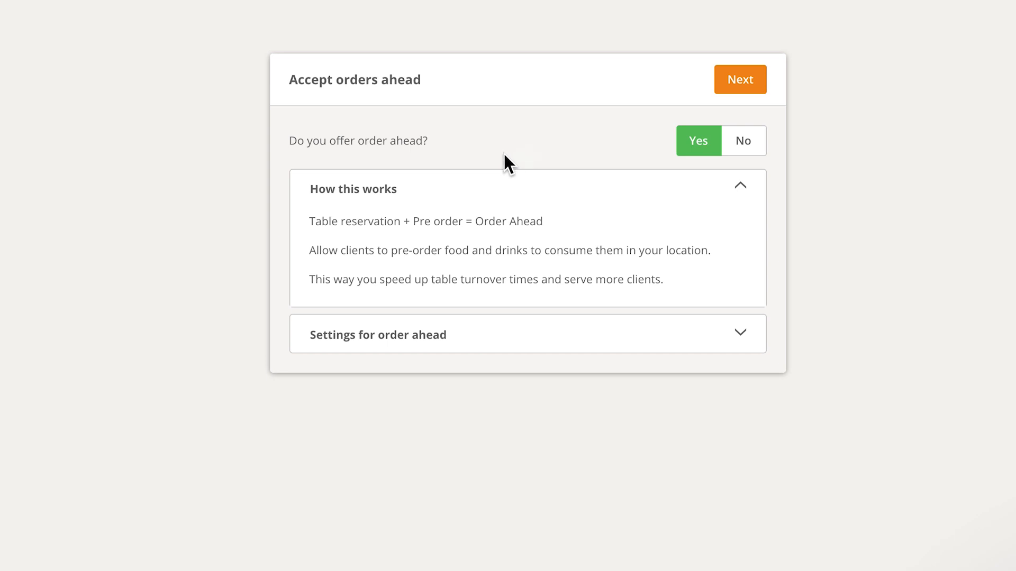
left_click(745, 146)
left_click(742, 82)
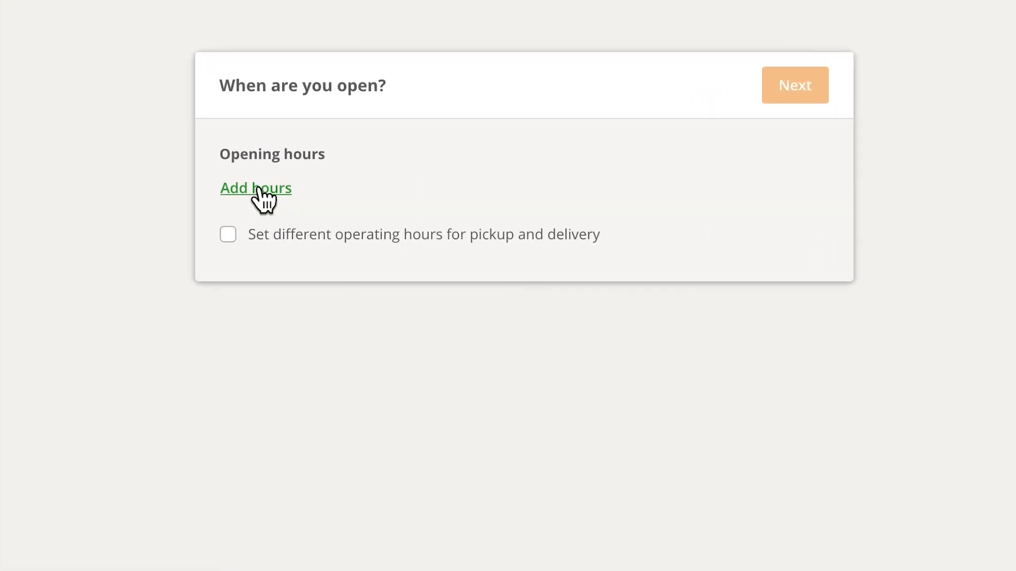
Add opening hours of 10:00 AM to 08:00 PM for Monday to Friday only, save them, and continue
left_click(259, 188)
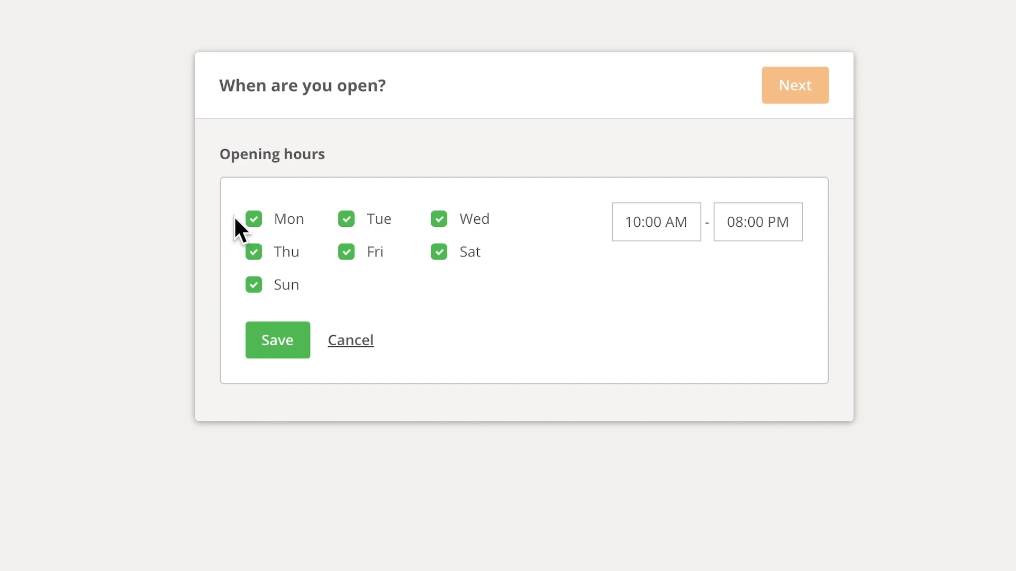
left_click(254, 285)
left_click(439, 252)
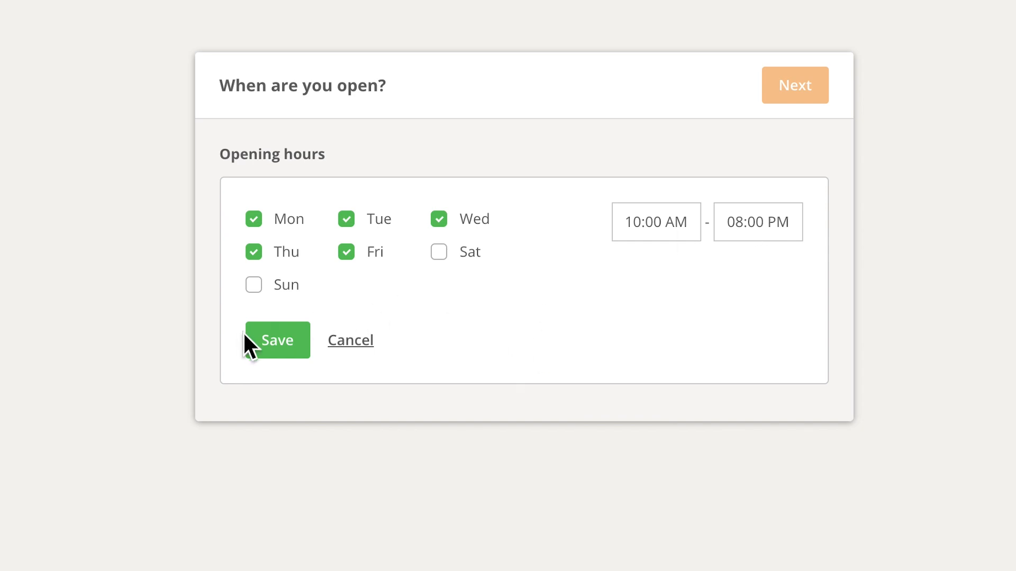
left_click(263, 338)
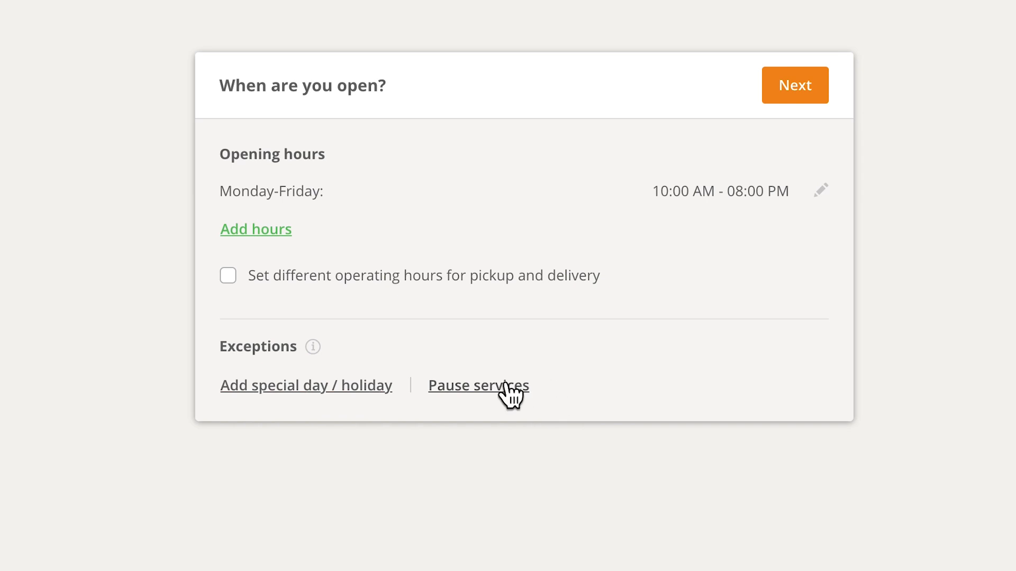
left_click(795, 89)
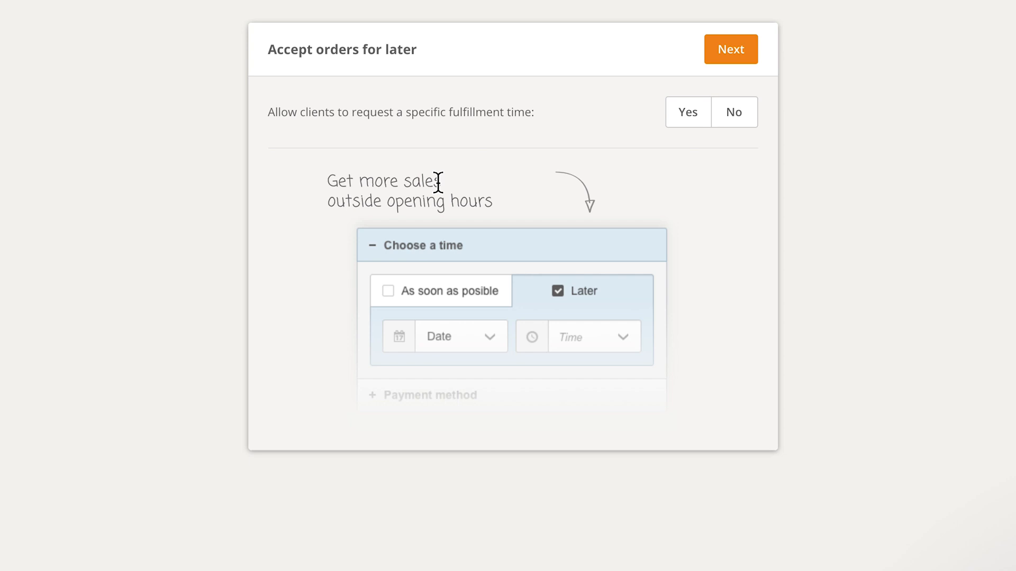
Allow clients to order for later, review the pickup and delivery advance settings, and continue
left_click(684, 113)
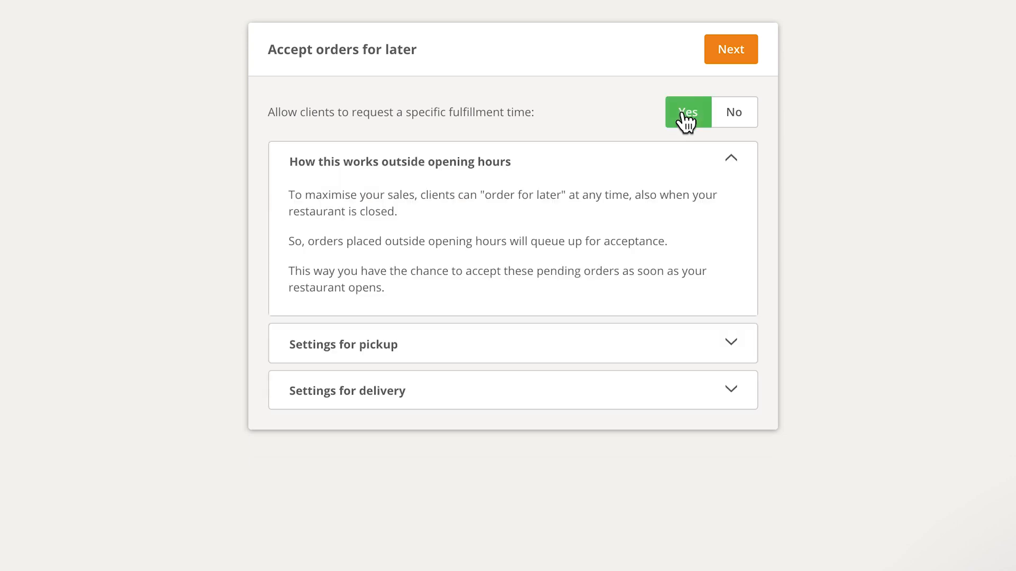
left_click(536, 342)
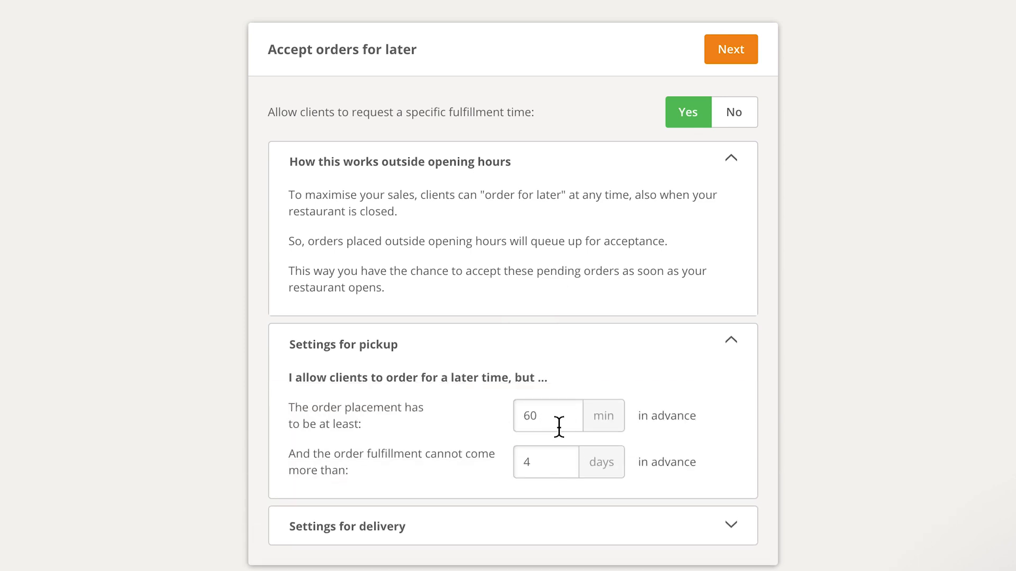
left_click_drag(557, 417, 516, 418)
left_click(554, 465)
left_click_drag(553, 468, 523, 469)
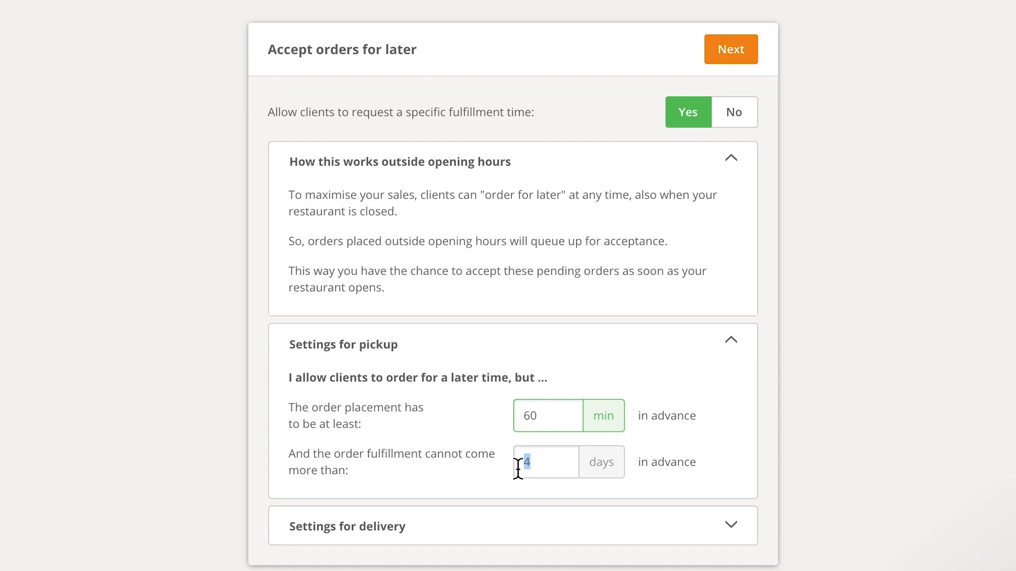
left_click(506, 512)
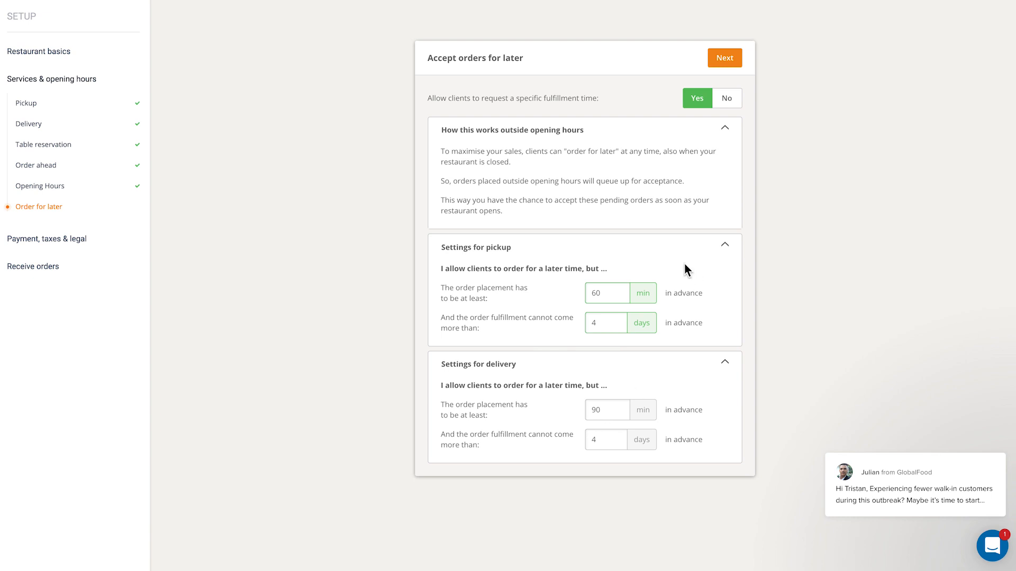
left_click(724, 59)
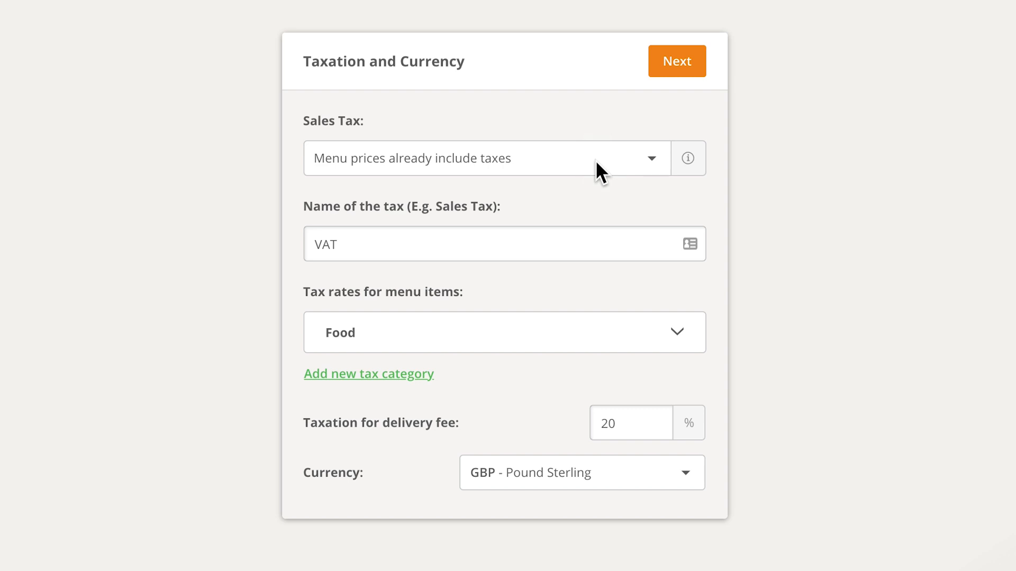
Keep sales tax as already included in menu prices, review the Food tax rates, and continue
left_click(599, 158)
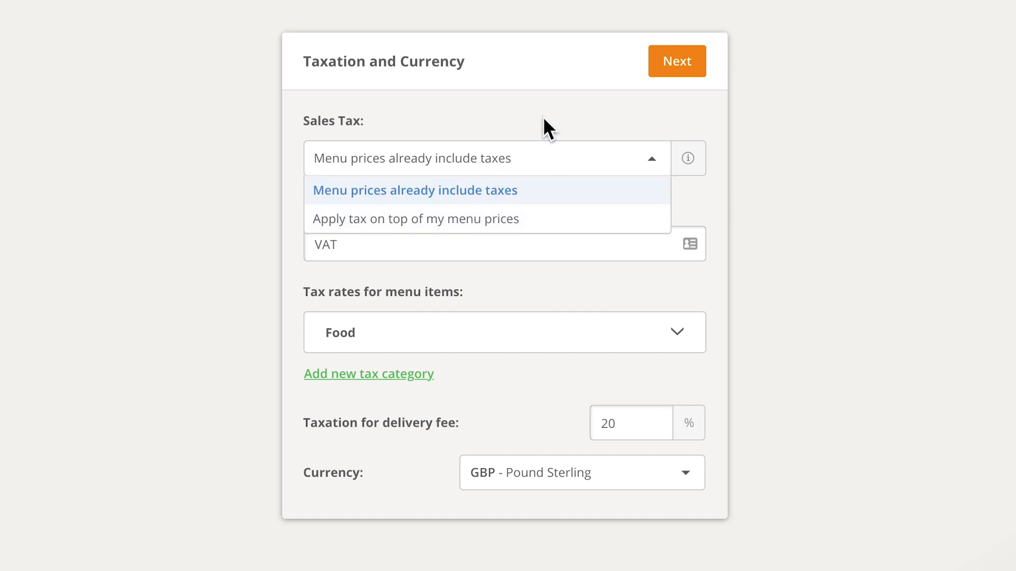
left_click(475, 197)
left_click(408, 258)
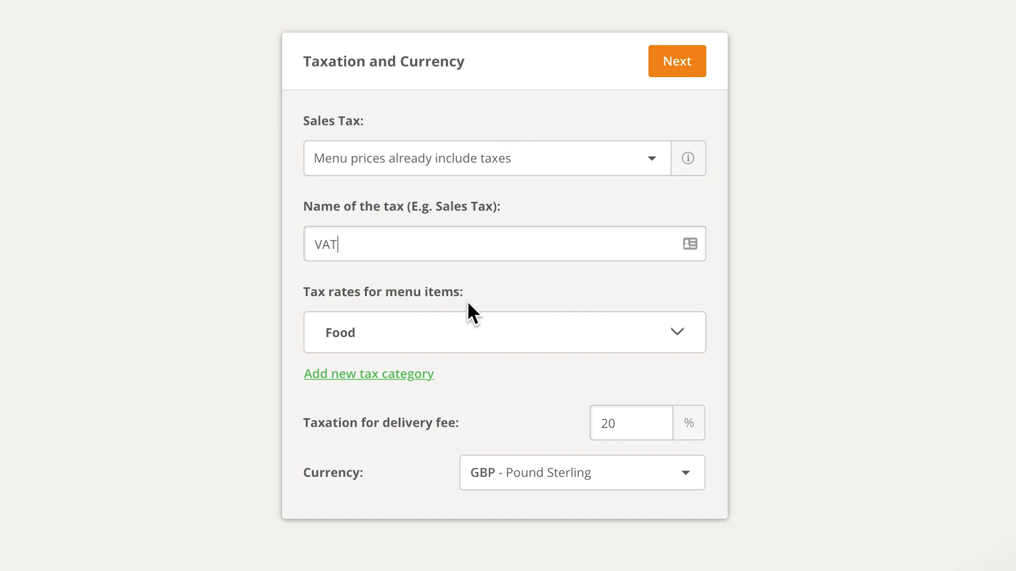
left_click(526, 338)
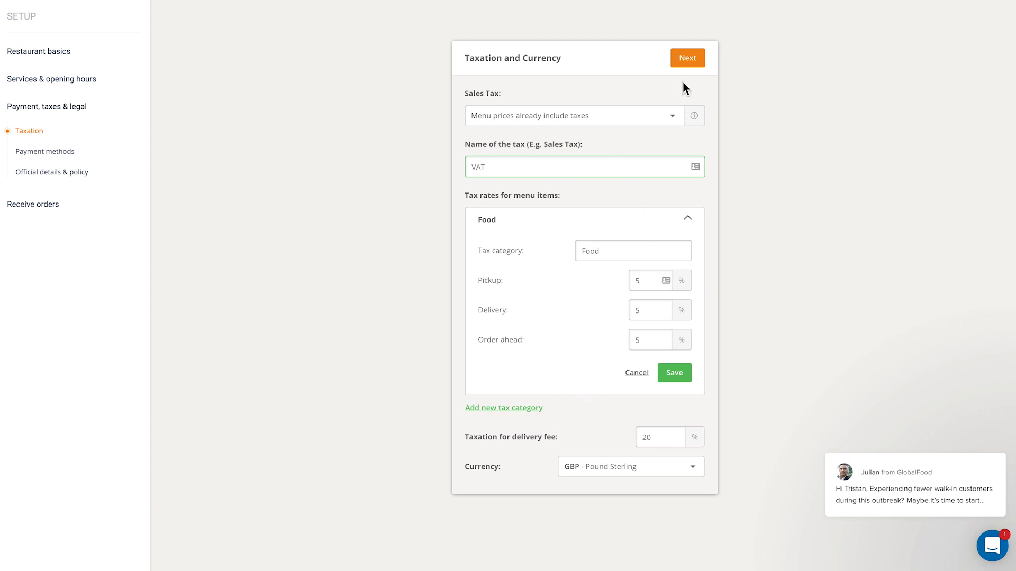
left_click(687, 59)
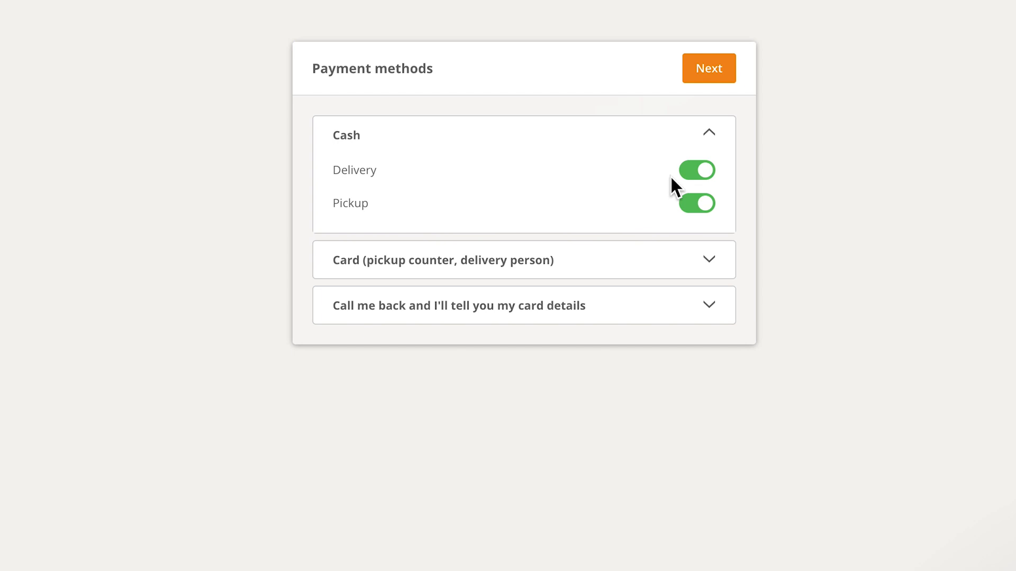
Turn off card payment for pickup while keeping it for delivery, and continue
left_click(560, 263)
left_click(693, 218)
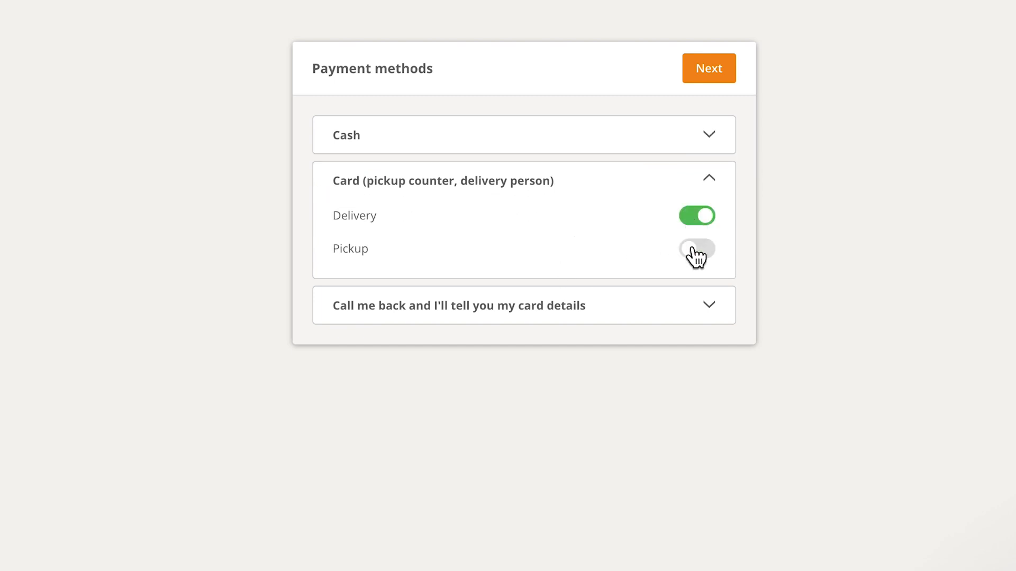
left_click(696, 258)
left_click(703, 71)
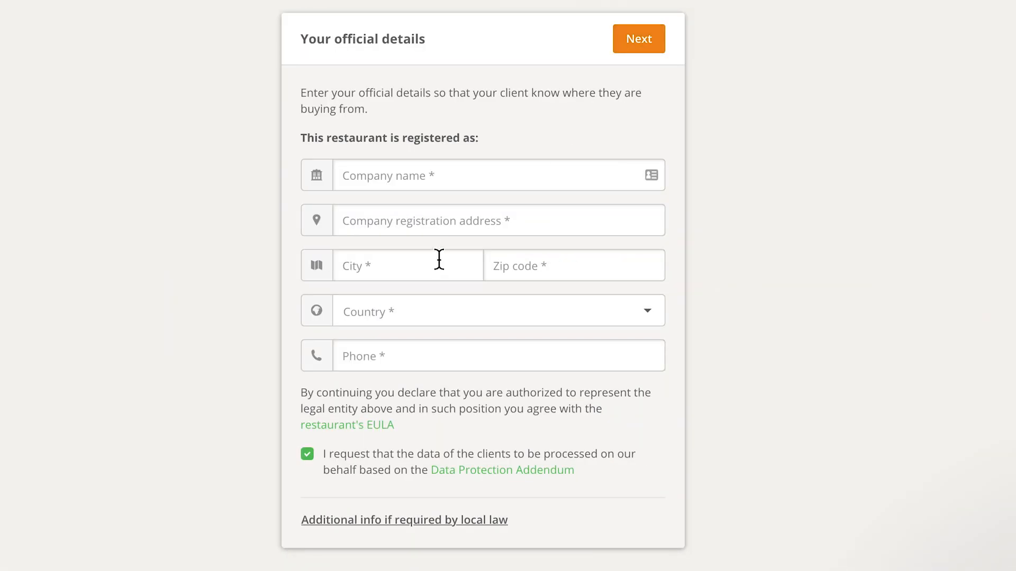
Enter the company name Demo Restaurant, its registration address, city, zip code, country and phone number, and continue
left_click(423, 180)
type("012")
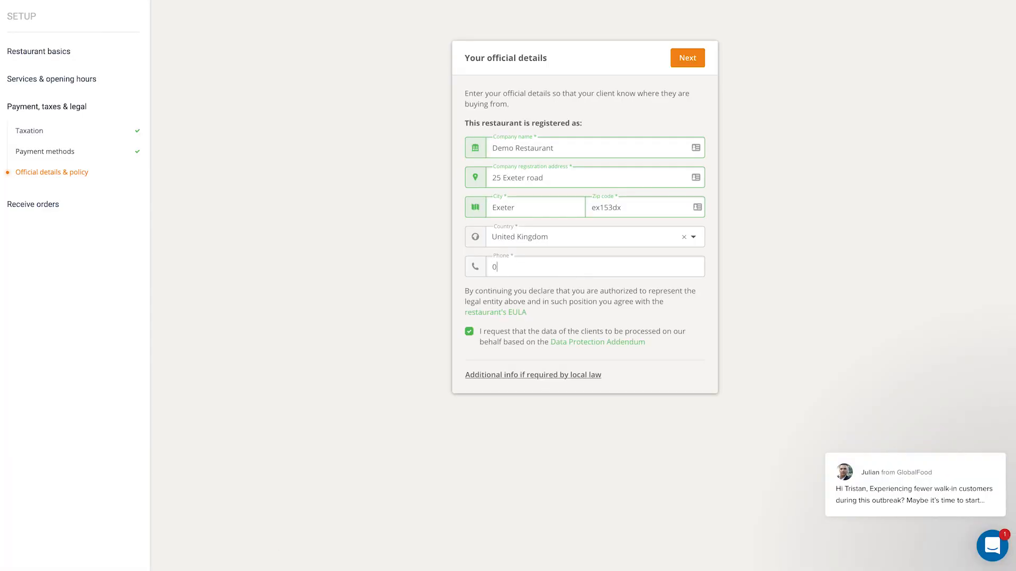
type("3456789")
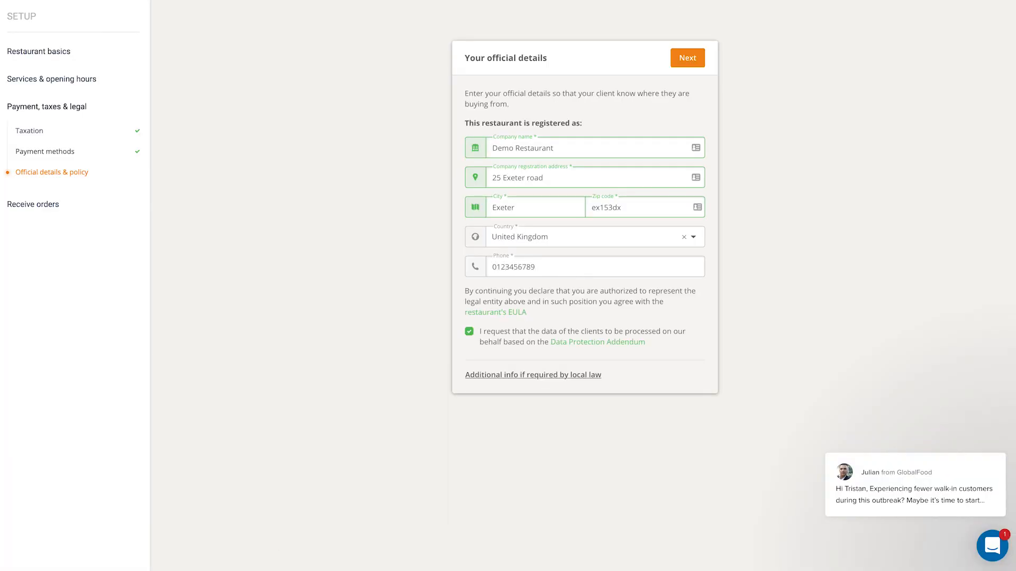
left_click(688, 59)
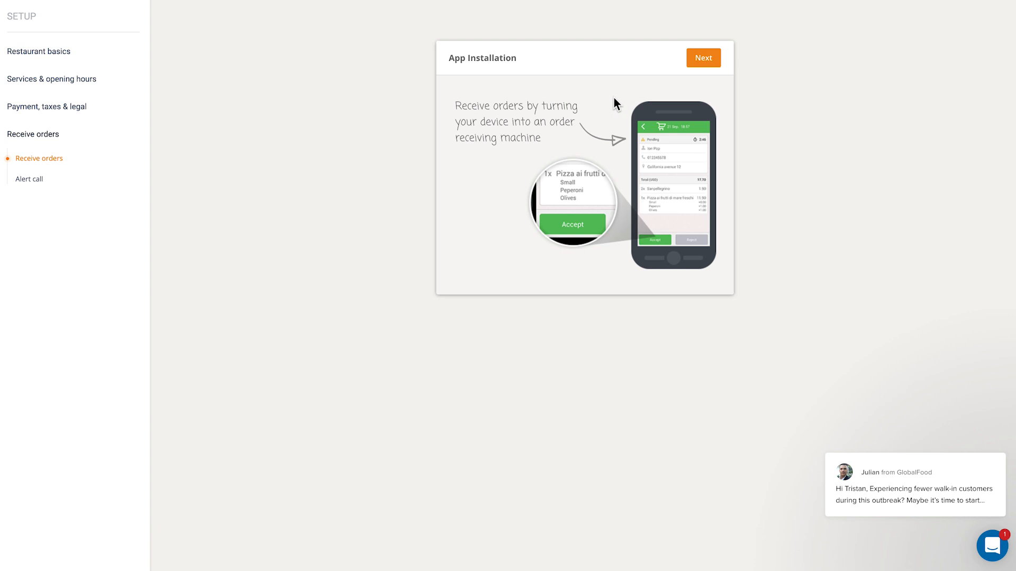
Connect the order-taking app on a smartphone by sending its download link to the restaurant's phone number, then skip the alert call
left_click(702, 58)
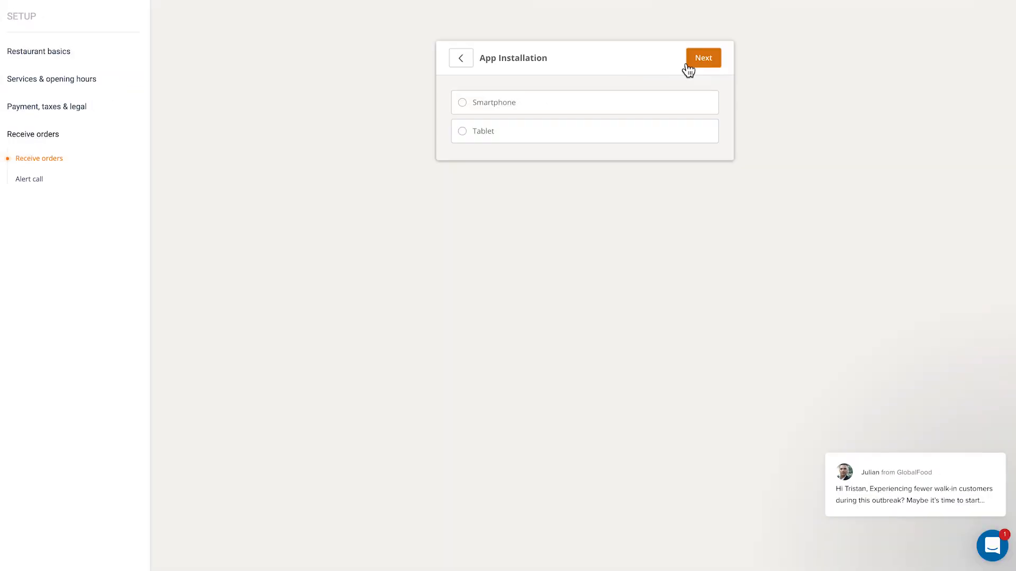
left_click(461, 104)
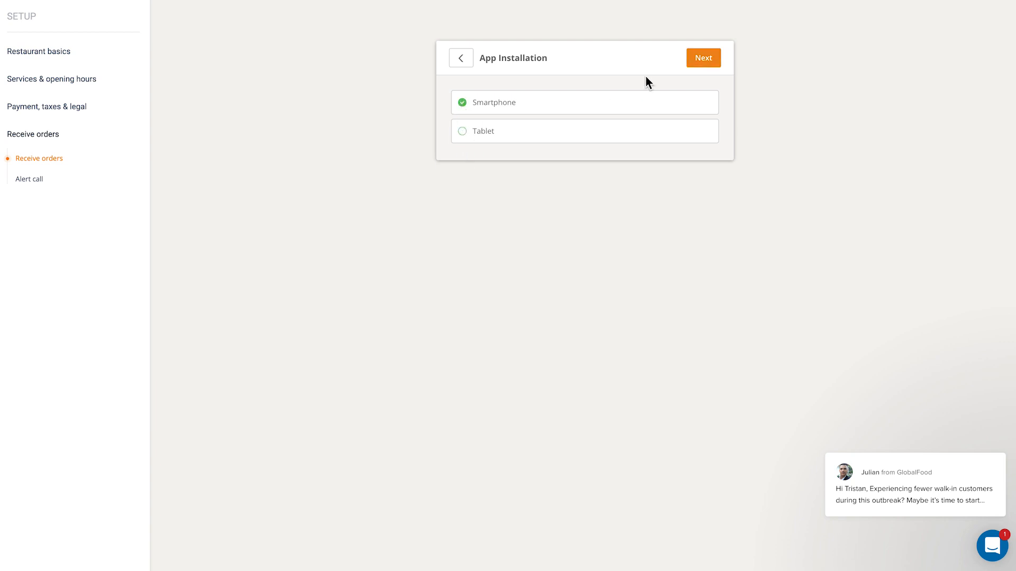
left_click(694, 62)
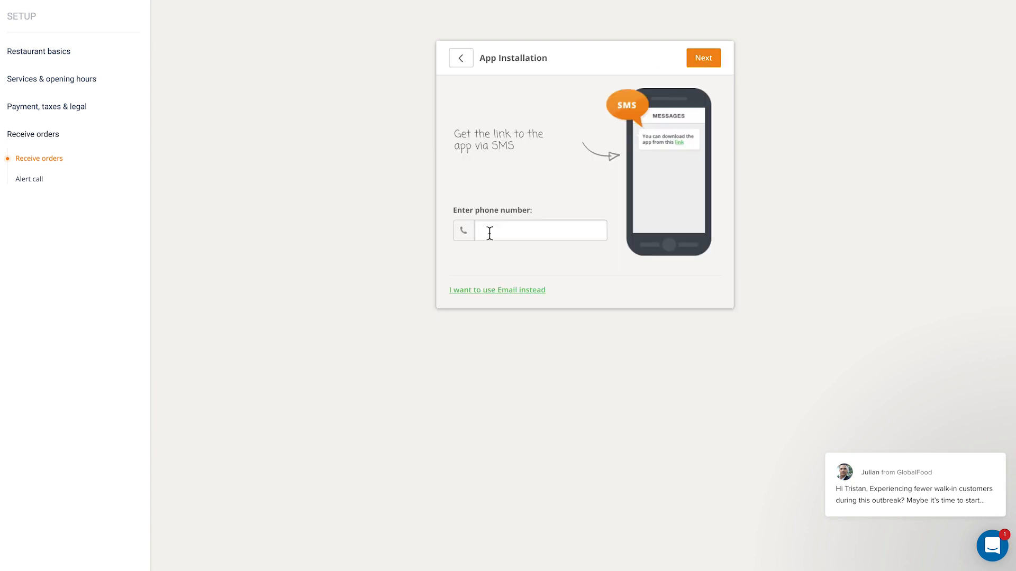
left_click(505, 231)
key("Return")
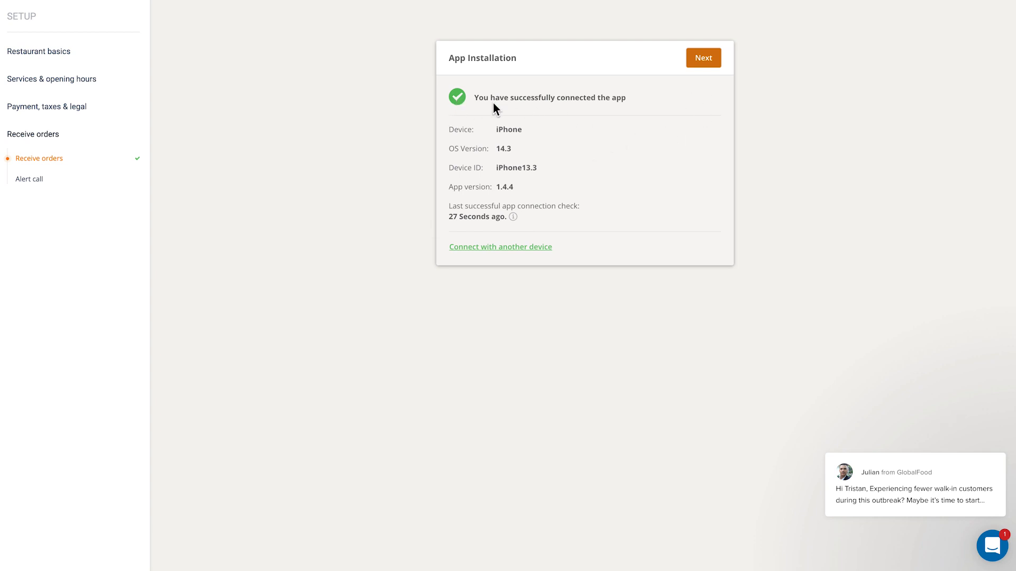
left_click(704, 59)
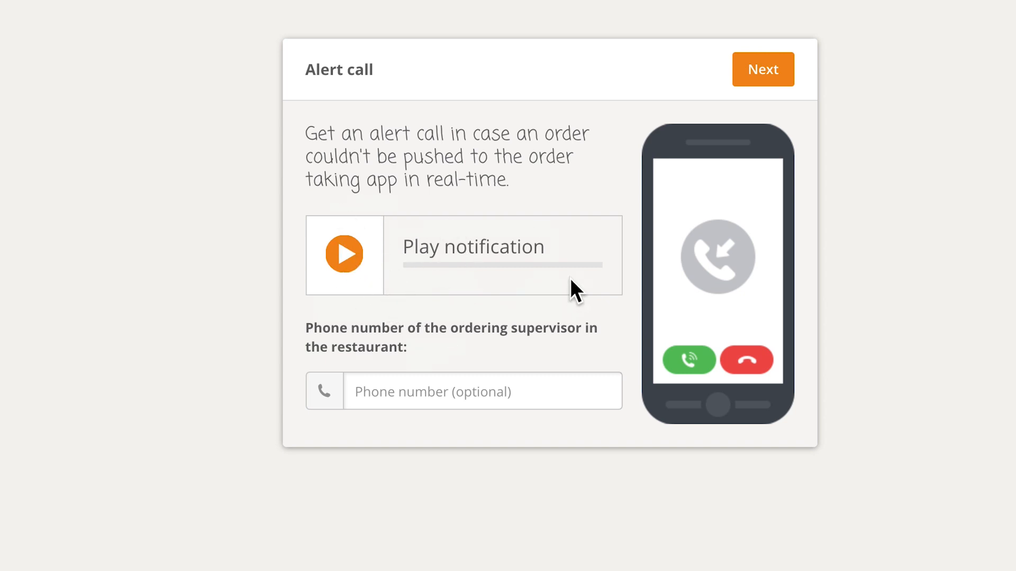
left_click(770, 70)
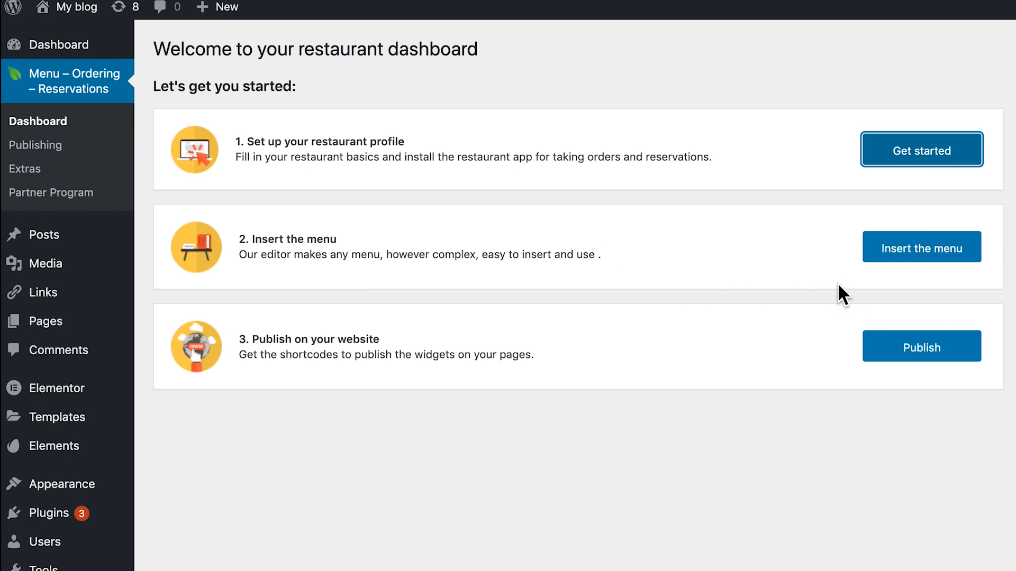
Open the menu editor and step through its introductory tour of the test items and choices and addons
left_click(898, 256)
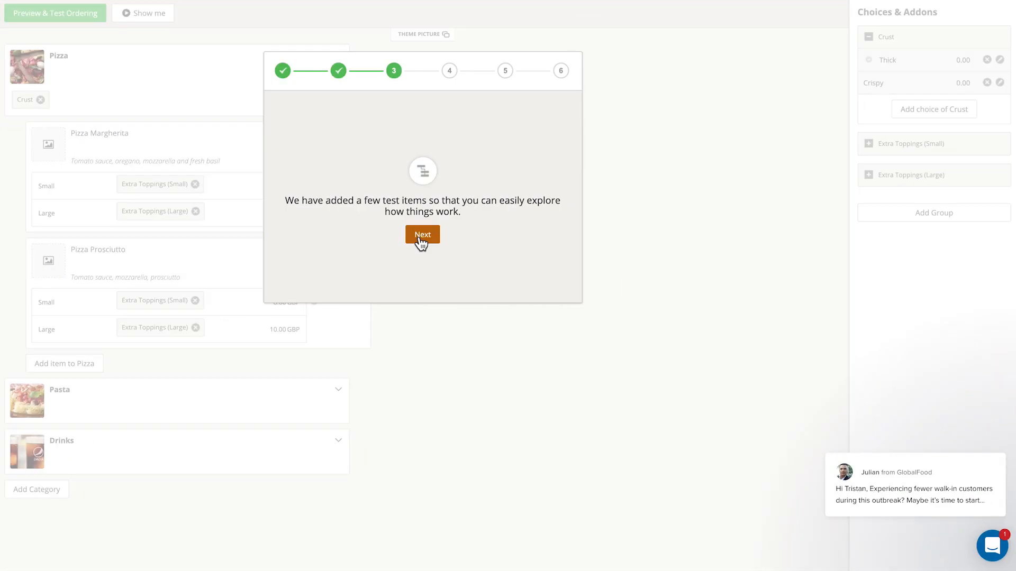
left_click(421, 239)
left_click(422, 232)
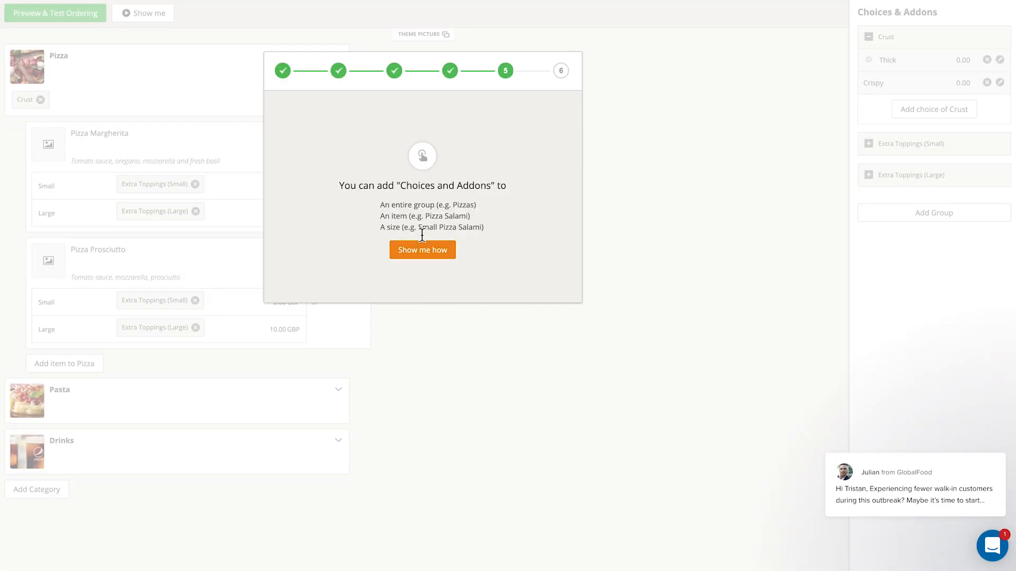
left_click(421, 247)
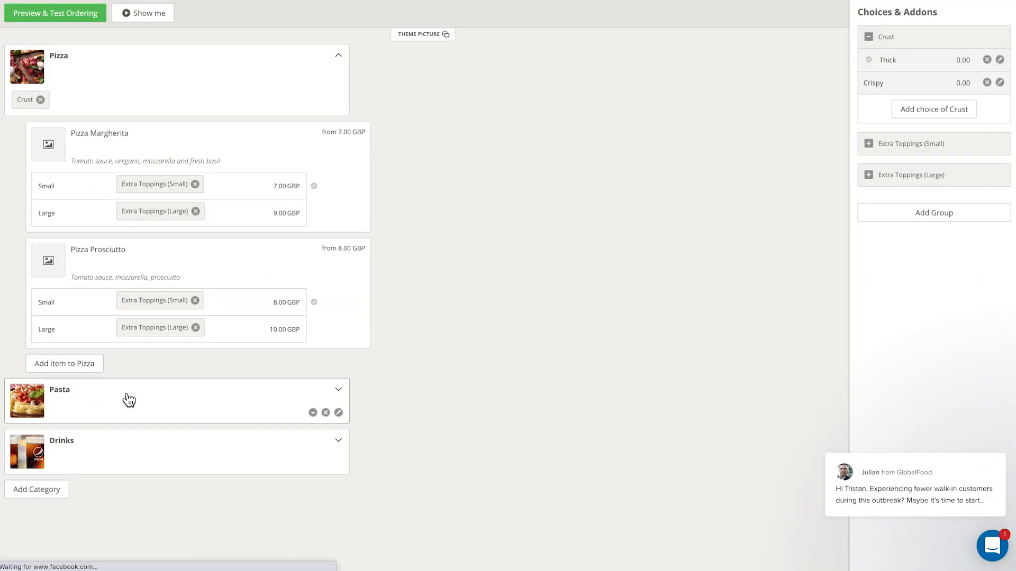
Expand the Pasta and Drinks categories to review the sample menu items
left_click(135, 399)
scroll(139, 398, "down", 2)
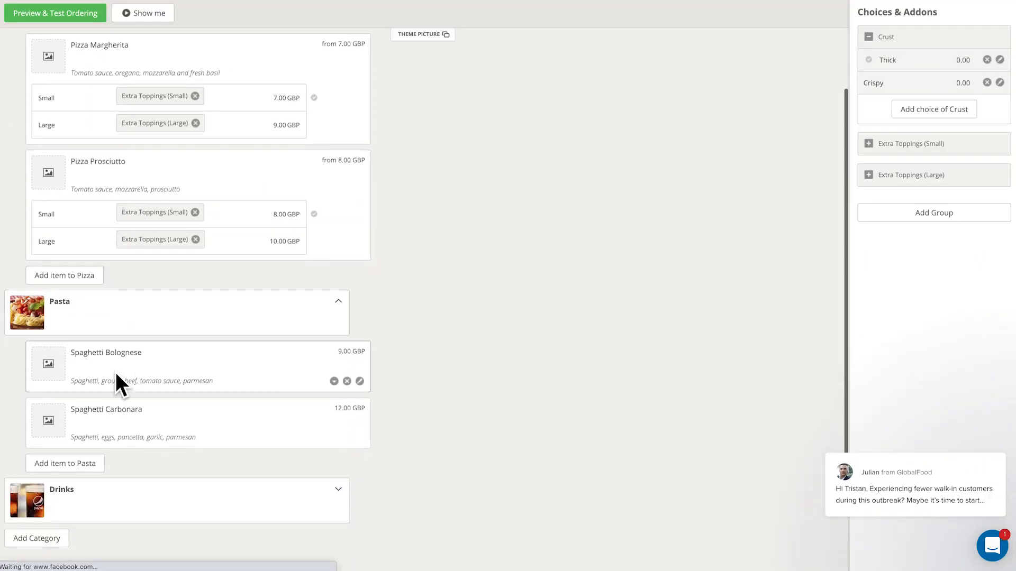
left_click(106, 492)
scroll(159, 476, "down", 2)
scroll(160, 473, "down", 1)
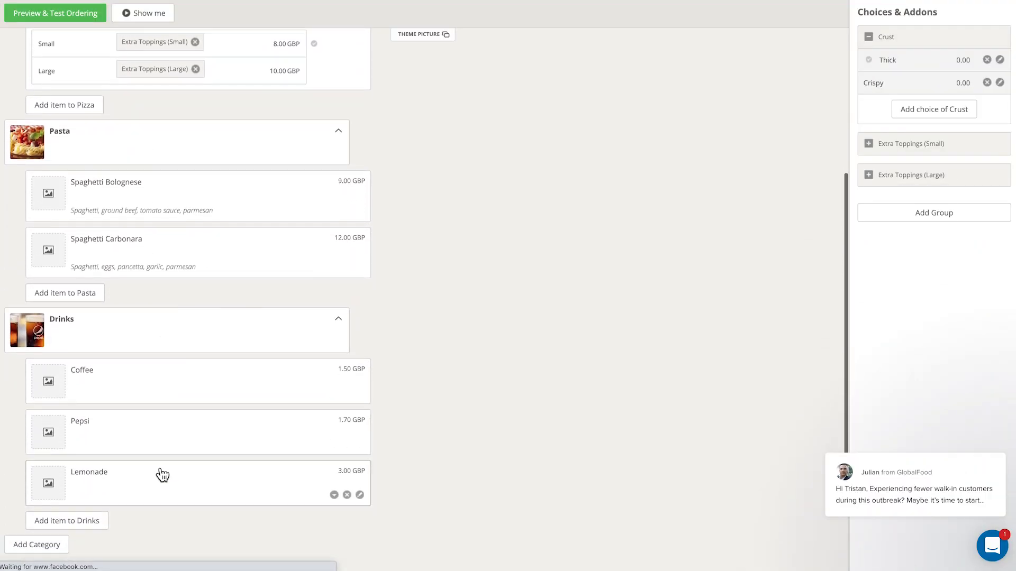
scroll(142, 373, "up", 5)
scroll(144, 373, "up", 1)
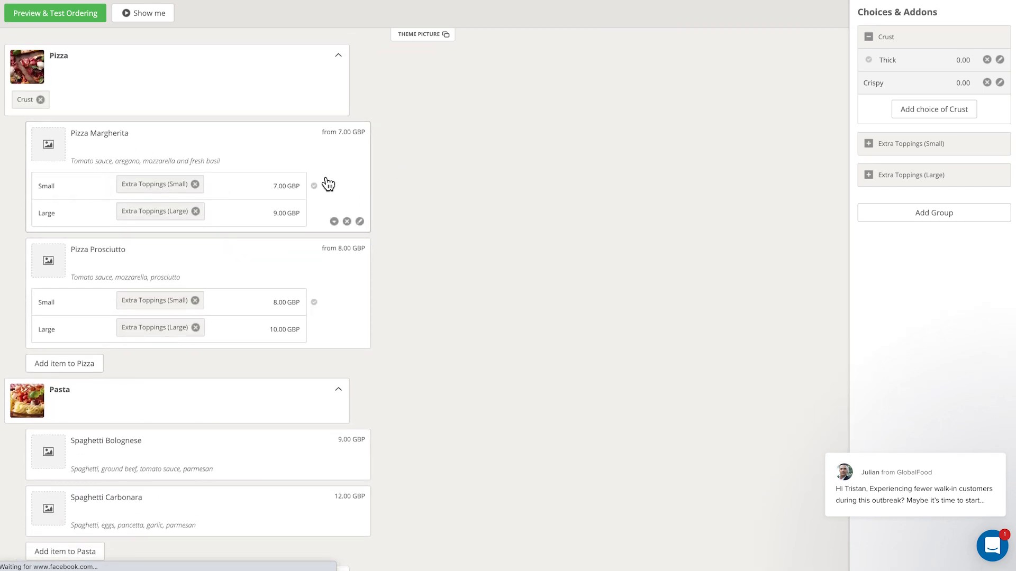
Add an x large size priced 15 to Pizza Margherita and save the item
left_click(360, 222)
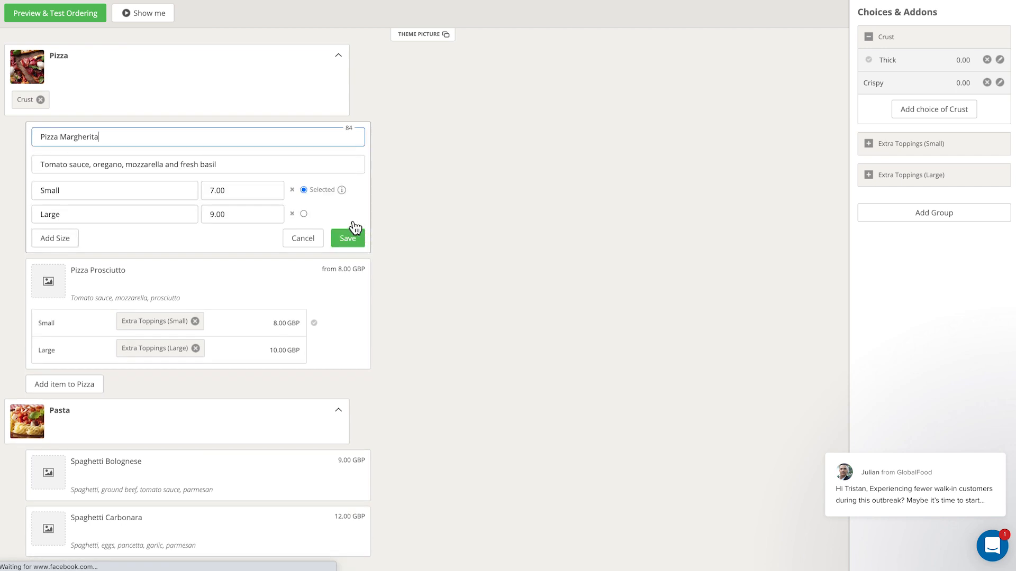
triple_click(138, 144)
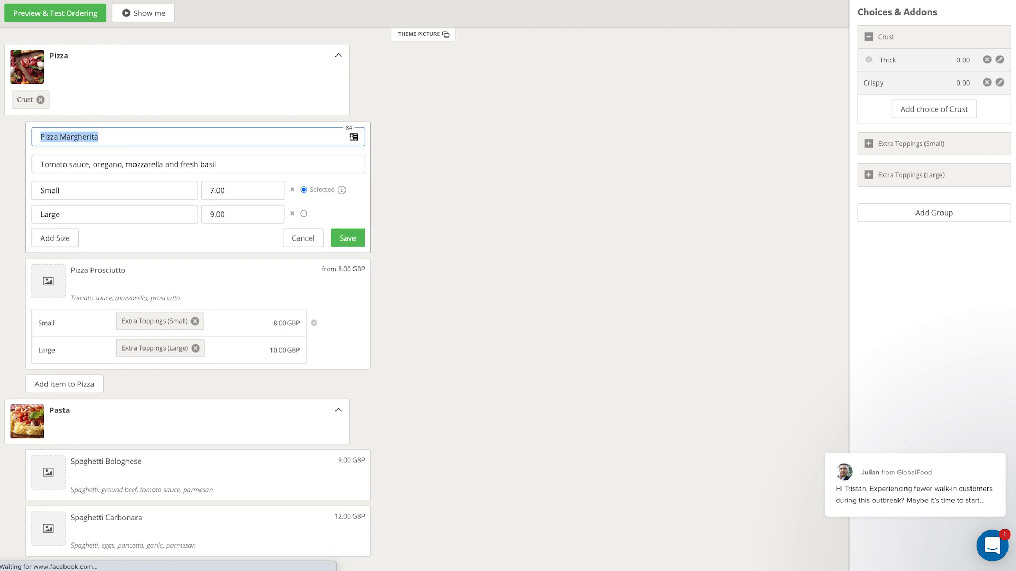
left_click_drag(246, 168, 25, 172)
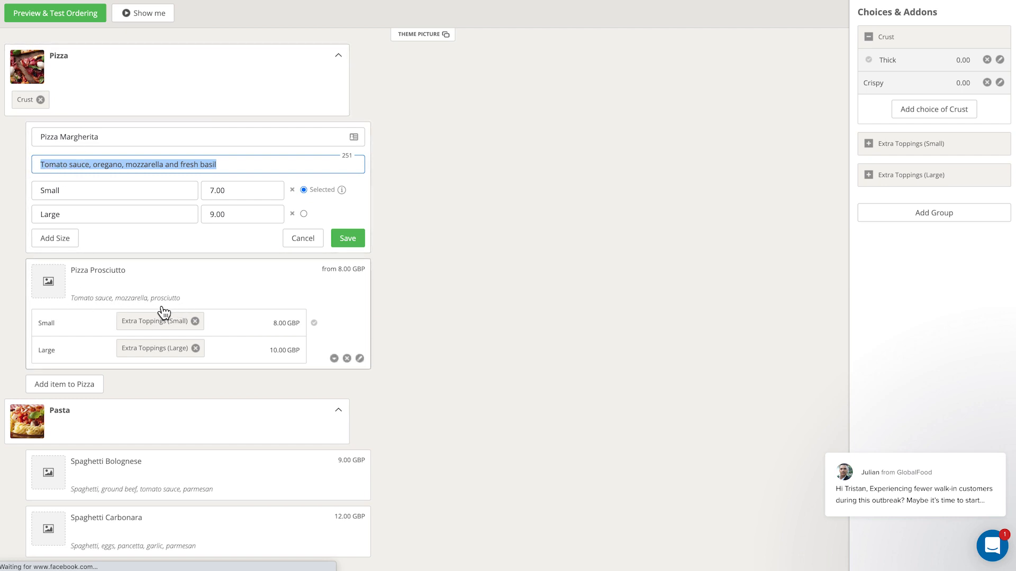
left_click_drag(224, 168, 4, 162)
left_click(127, 191)
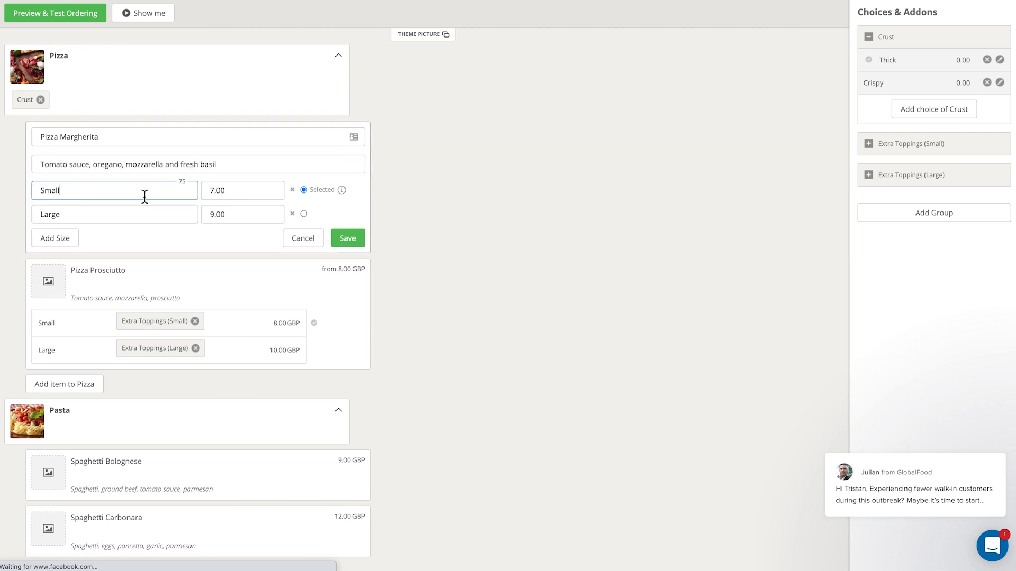
left_click(55, 239)
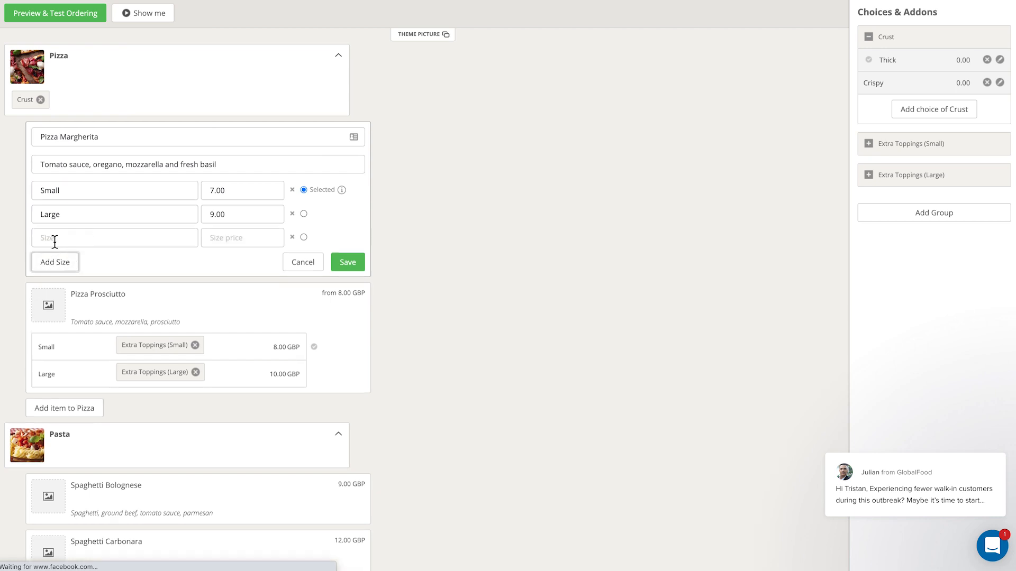
left_click(50, 239)
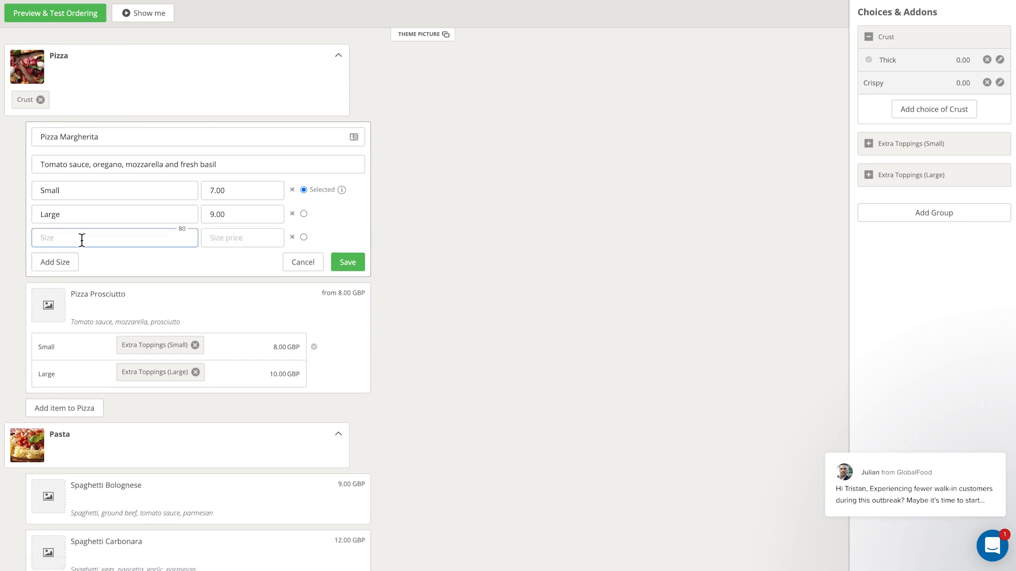
type("x large")
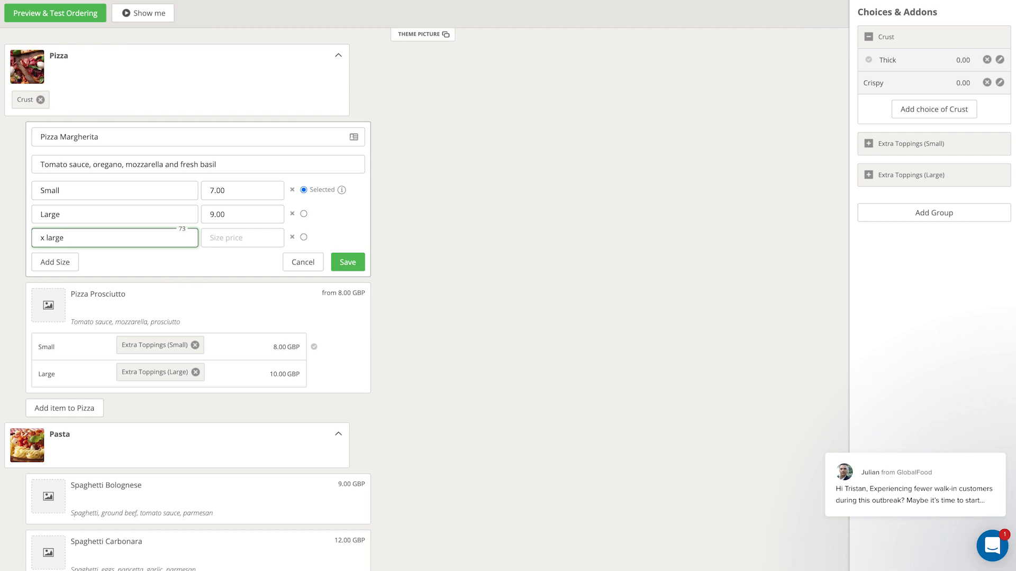
left_click(220, 239)
type("15")
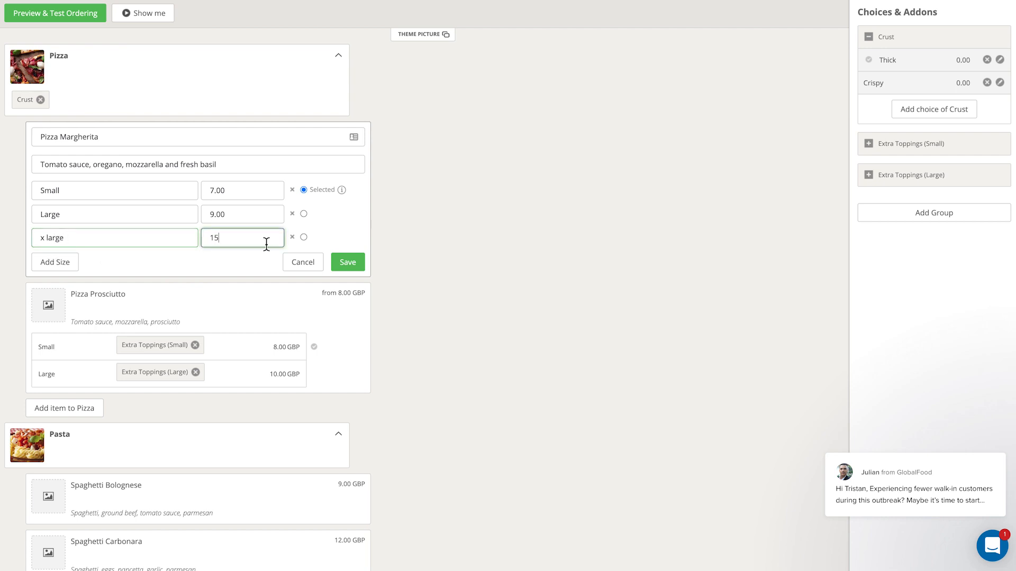
left_click(346, 263)
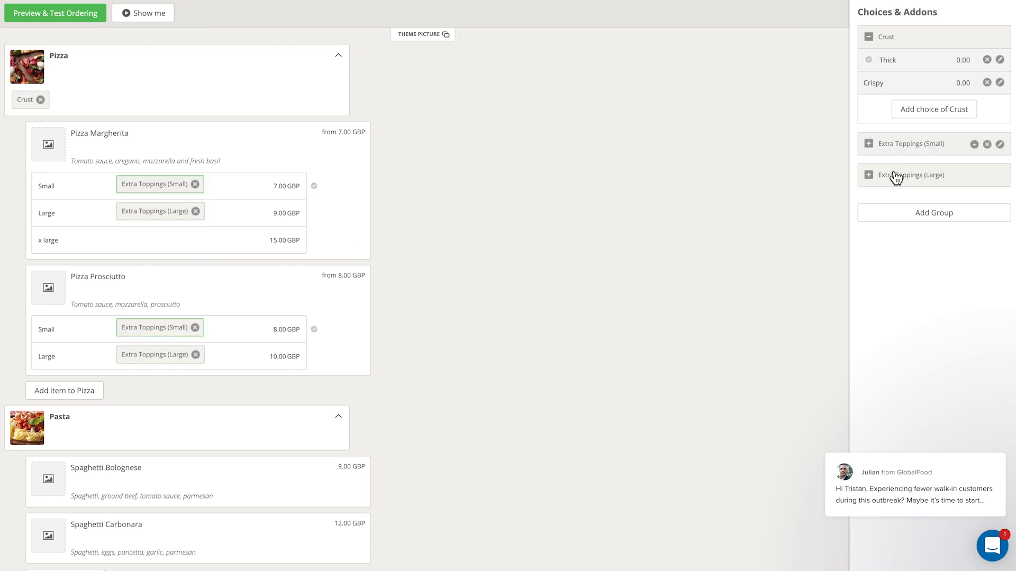
Add a Bacon choice priced 0.99 to the Extra Toppings (Small) group
left_click(936, 150)
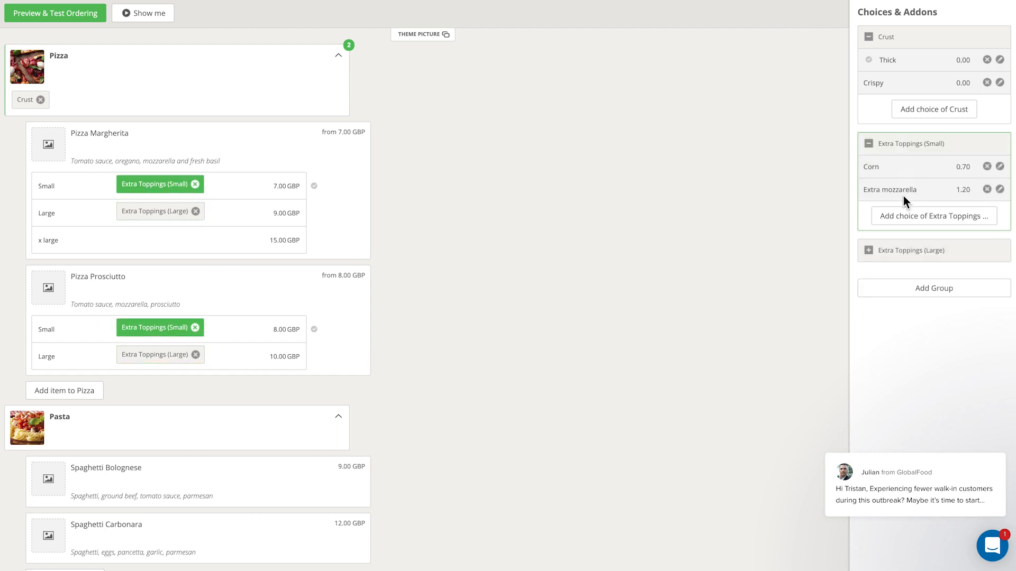
left_click(893, 252)
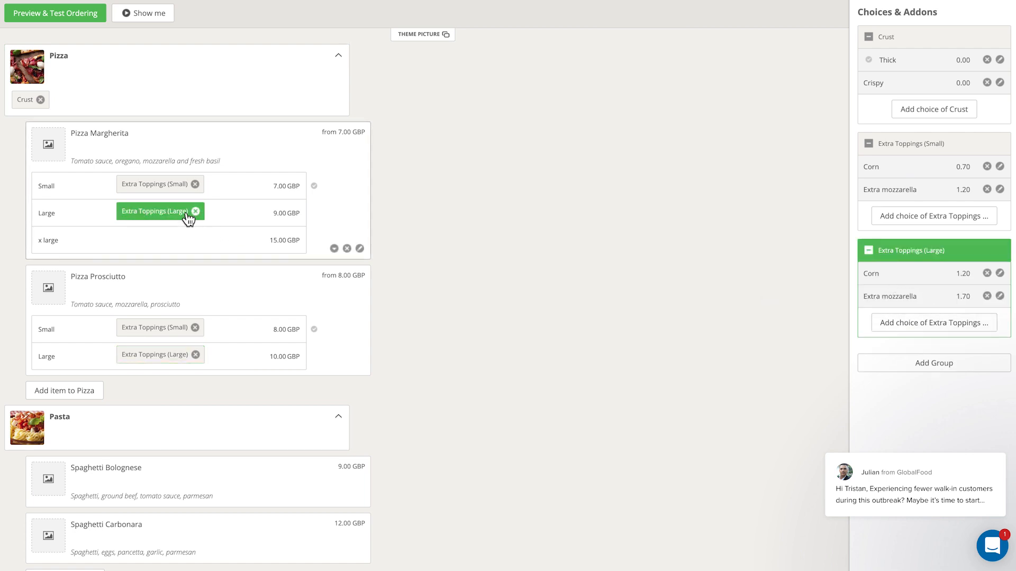
left_click(906, 217)
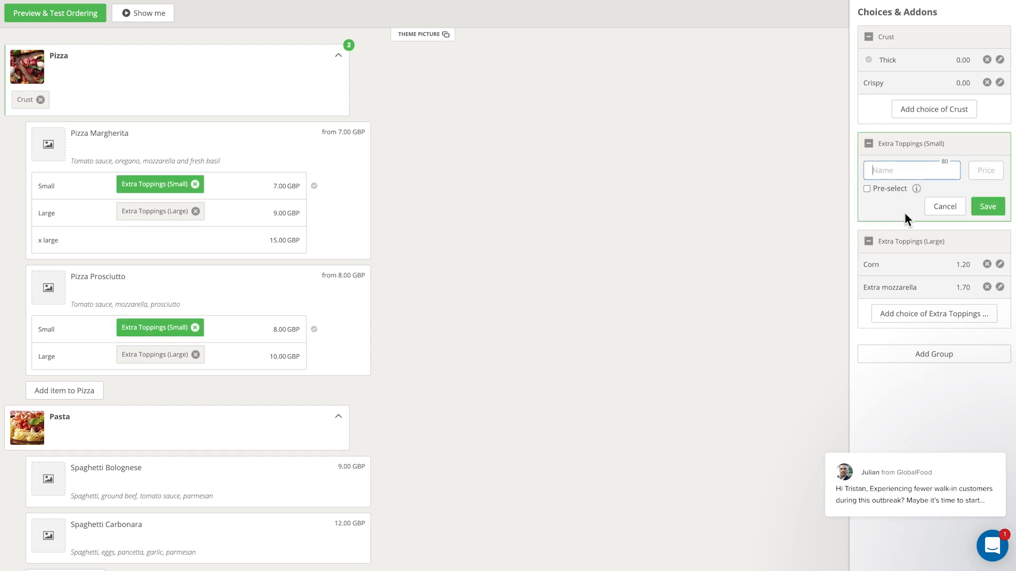
type("Bacon")
left_click(985, 170)
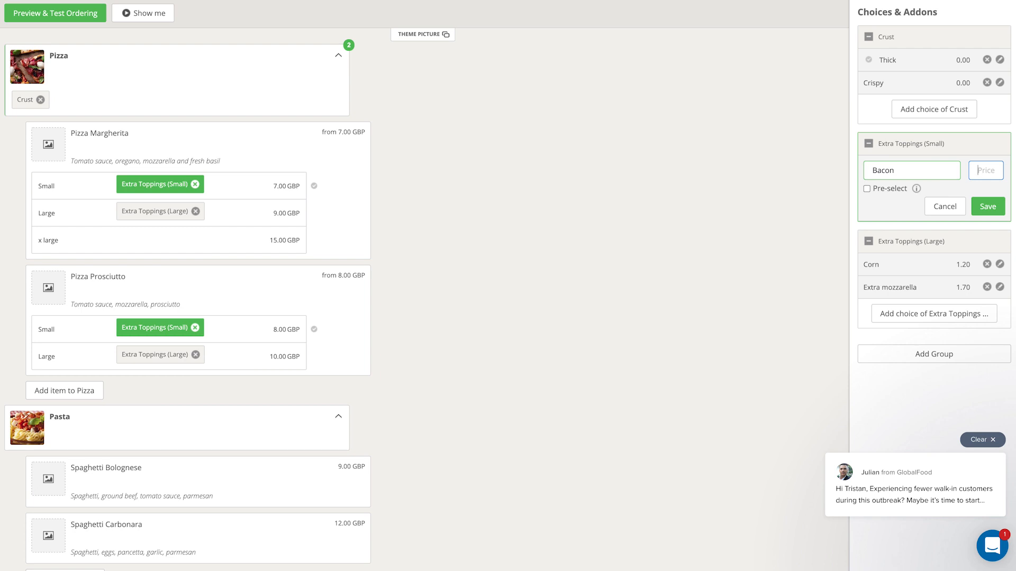
type("99")
key("Return")
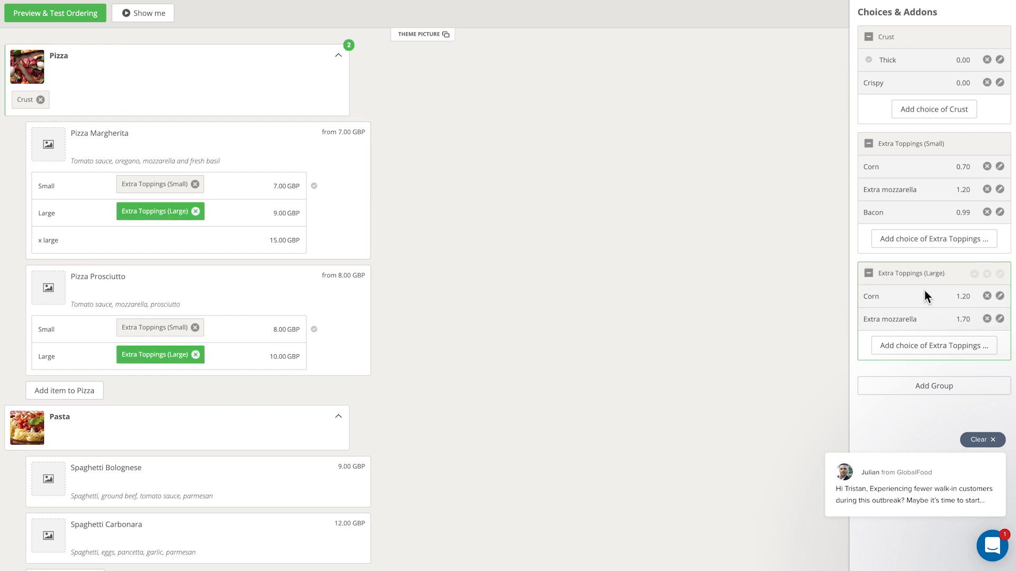
Add a Bacon choice priced 0.99 to the Extra Toppings (Large) group
left_click(906, 347)
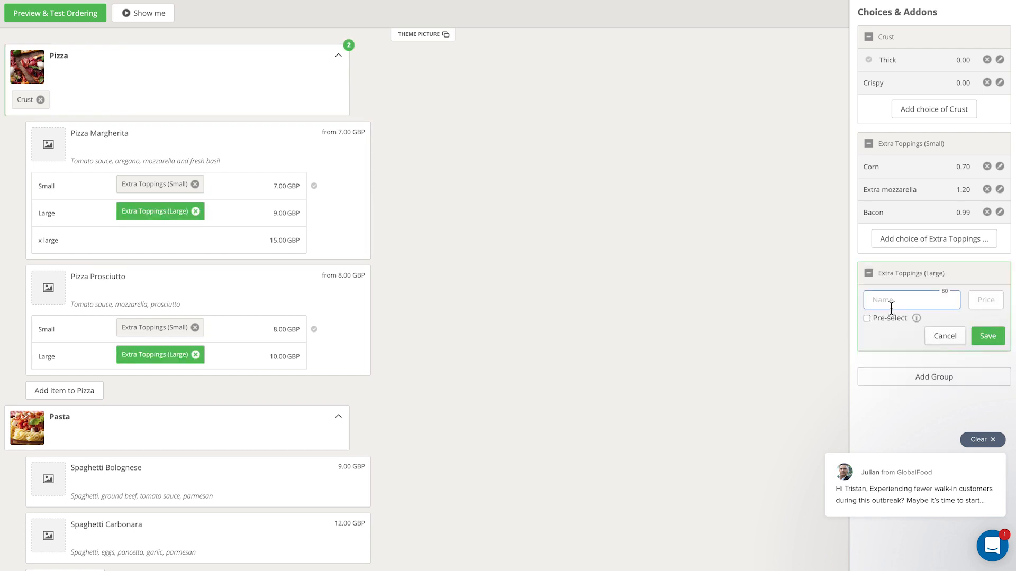
type("Bacon")
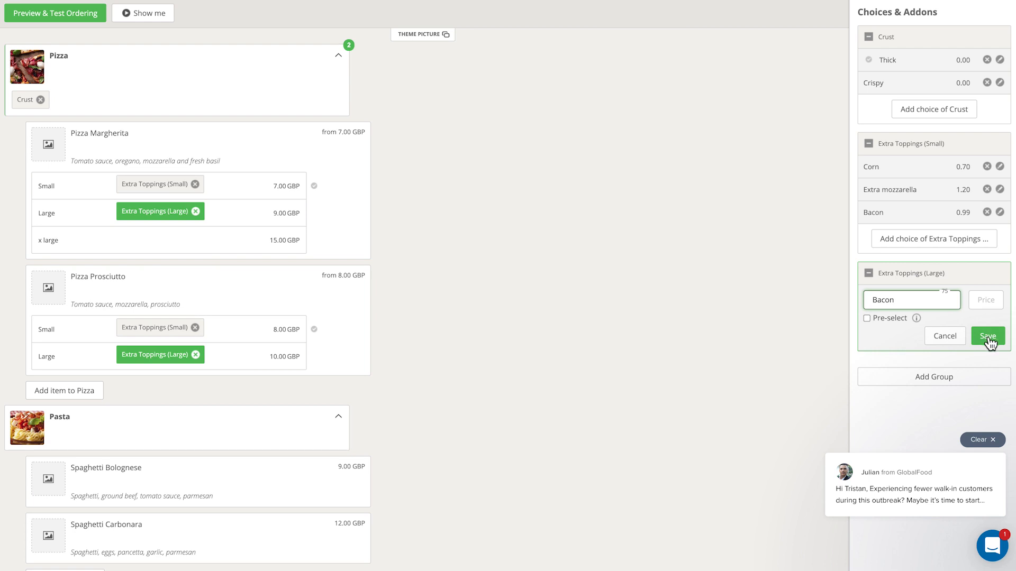
left_click(990, 302)
type(".99")
key("Return")
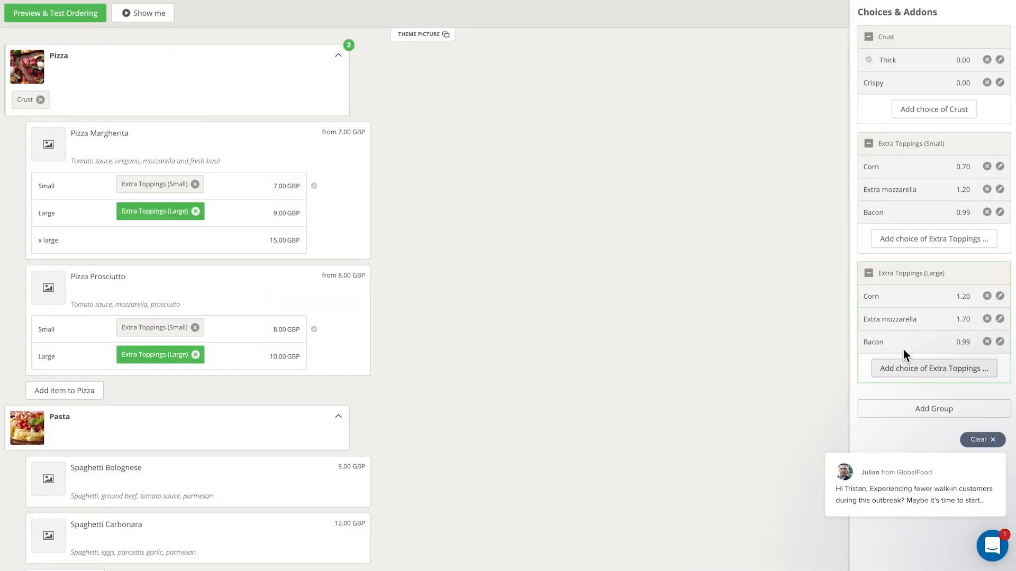
Create a new choices group named Extra Toppings (x Large)
left_click(919, 414)
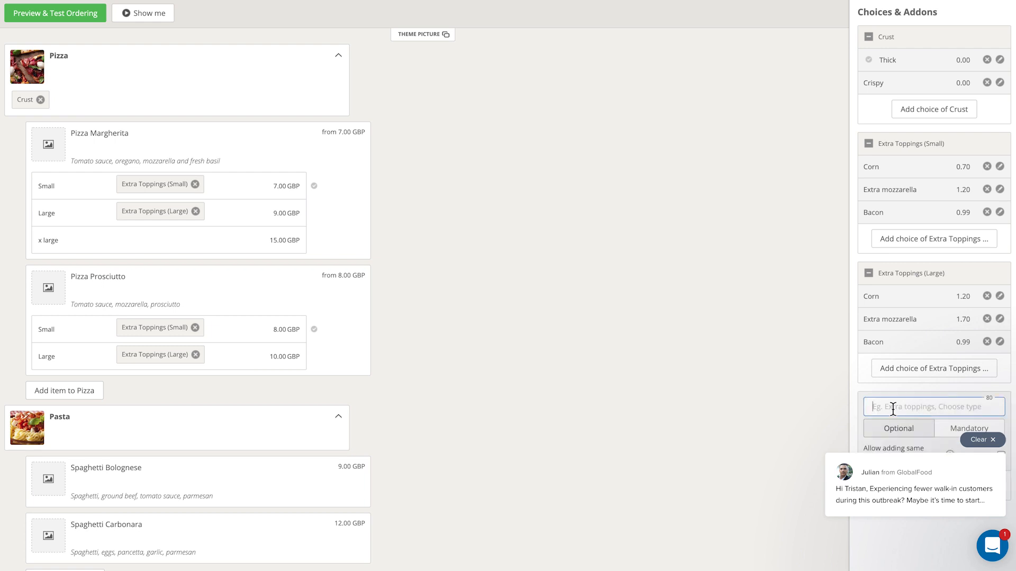
type("Extra Toppings (x Larg")
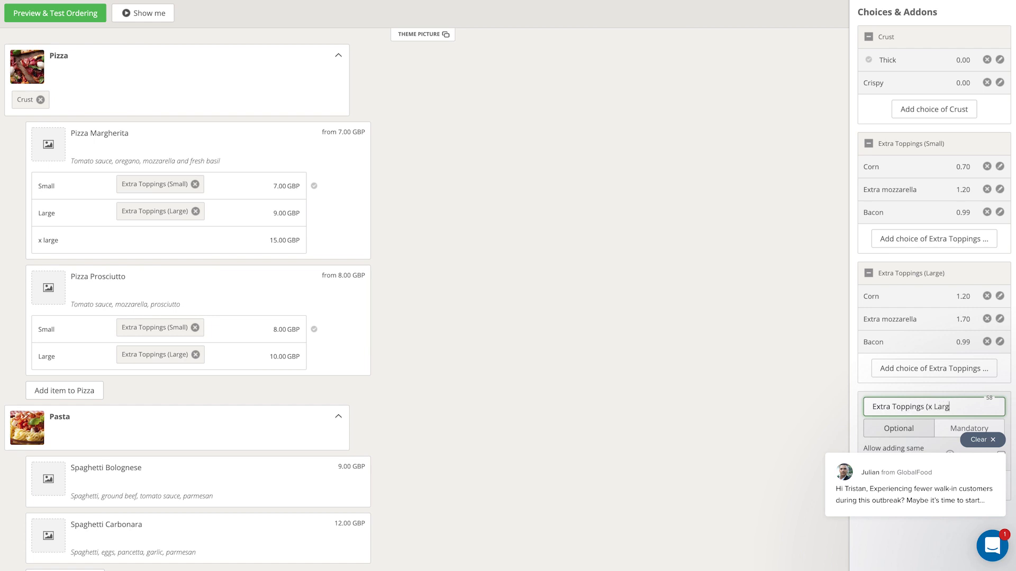
type("e)")
key("Return")
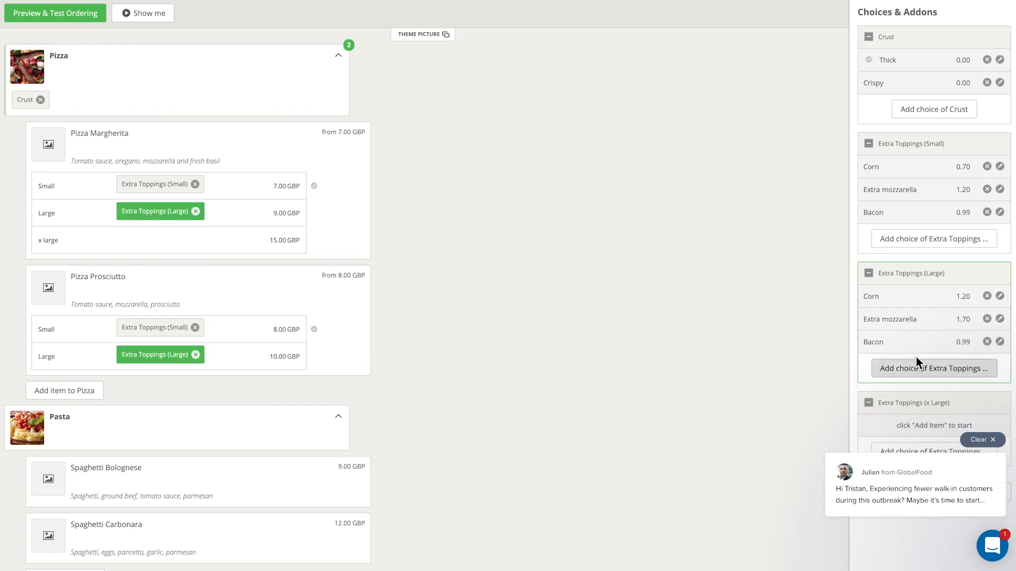
Add Corn at 1.50 and Extra mozzarella at 2.00 to the Extra Toppings (x Large) group, then attach it to Margherita's x large size
left_click(991, 439)
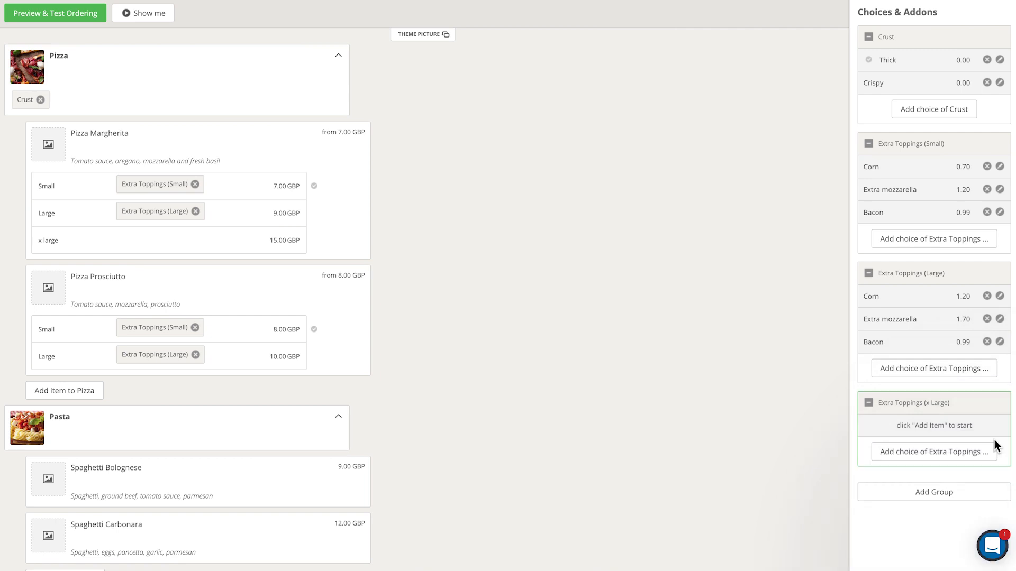
left_click(930, 456)
type("Corn")
key("Tab")
type("1")
key("Return")
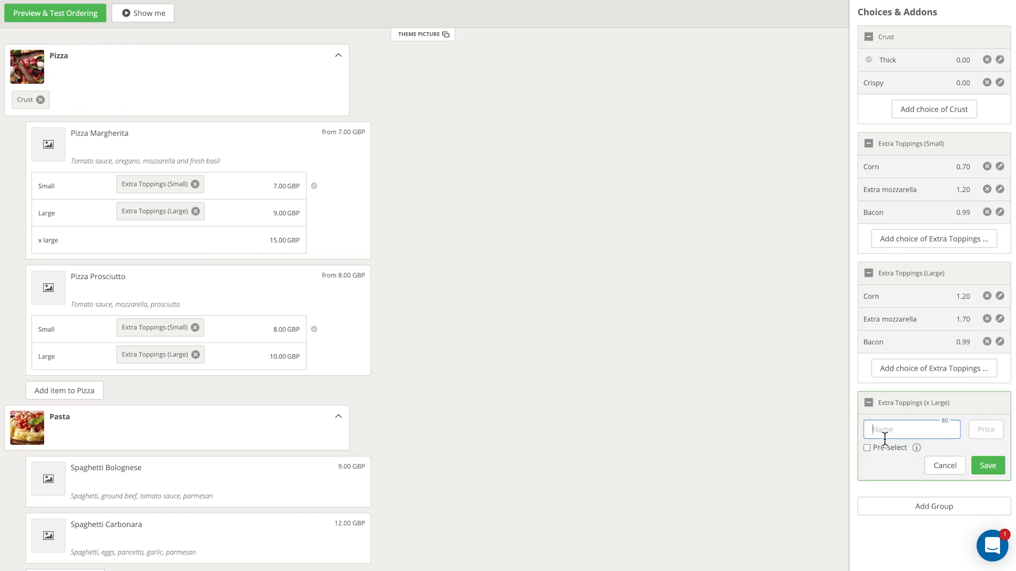
type("Extra mozzarella")
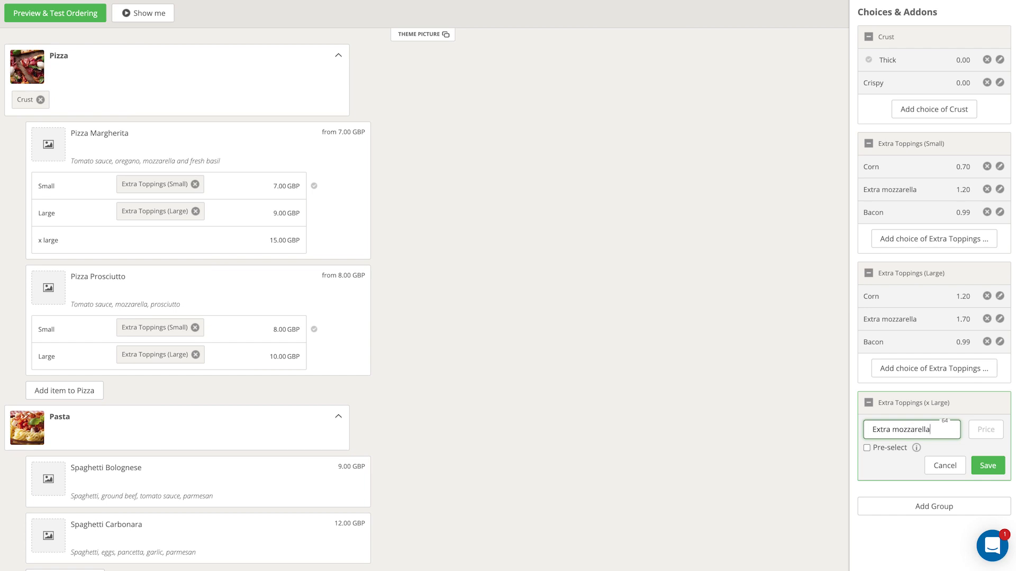
key("Tab")
type("2")
key("Return")
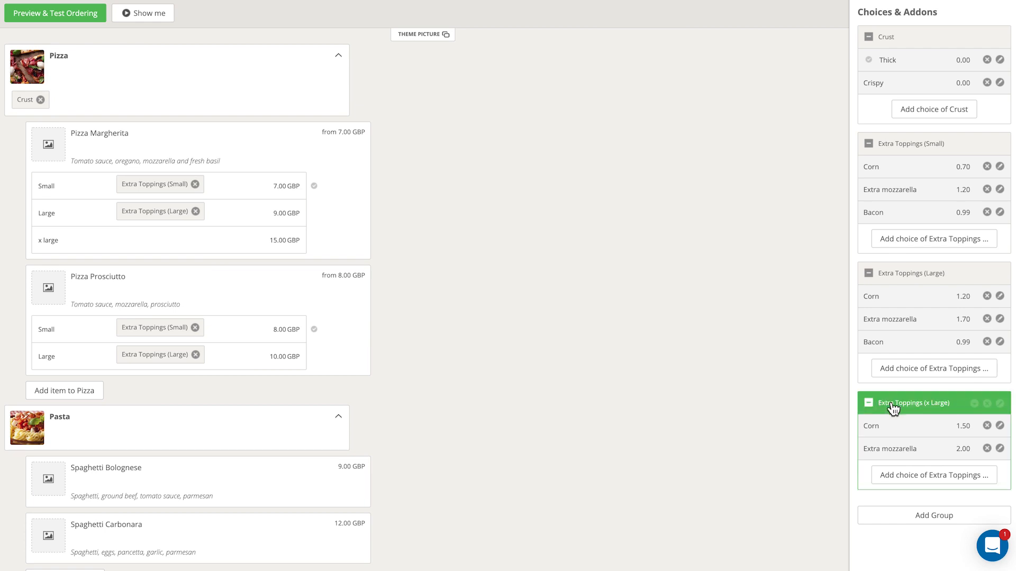
left_click_drag(896, 404, 142, 241)
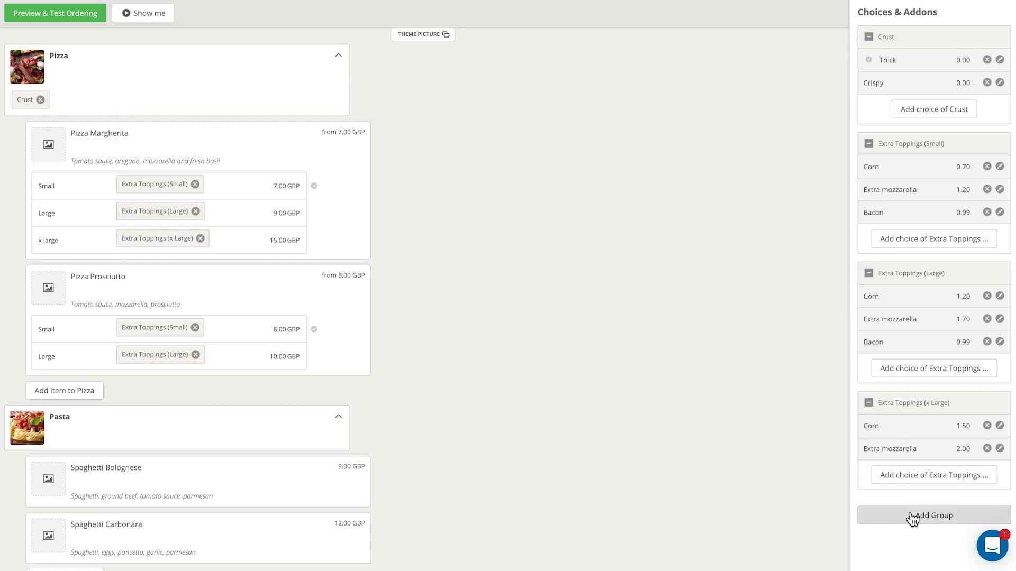
Give Coffee three sizes: Small at 1.50, Medium at 2.00 and Large at 3.00, and save it
scroll(414, 389, "down", 7)
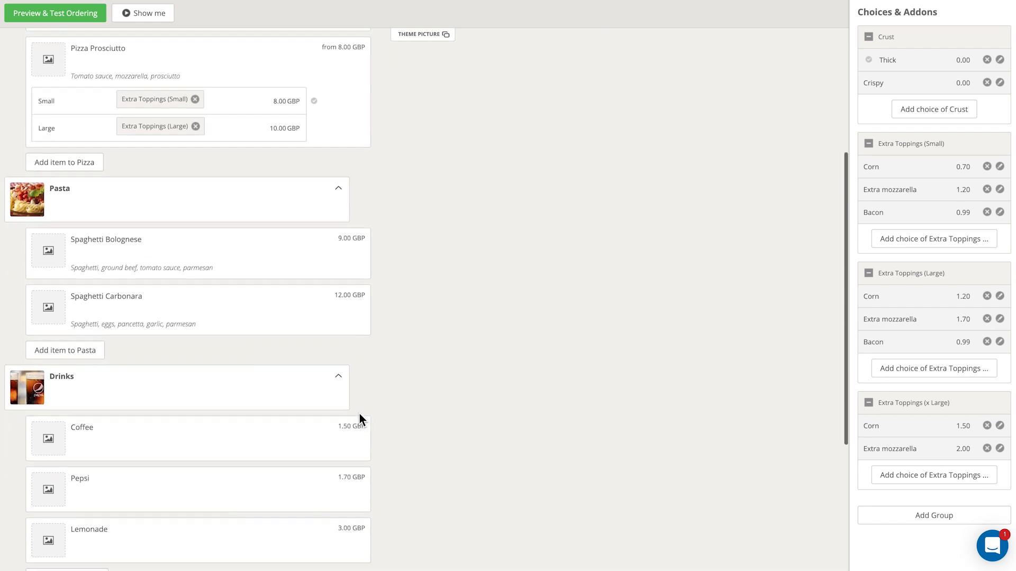
scroll(361, 421, "down", 1)
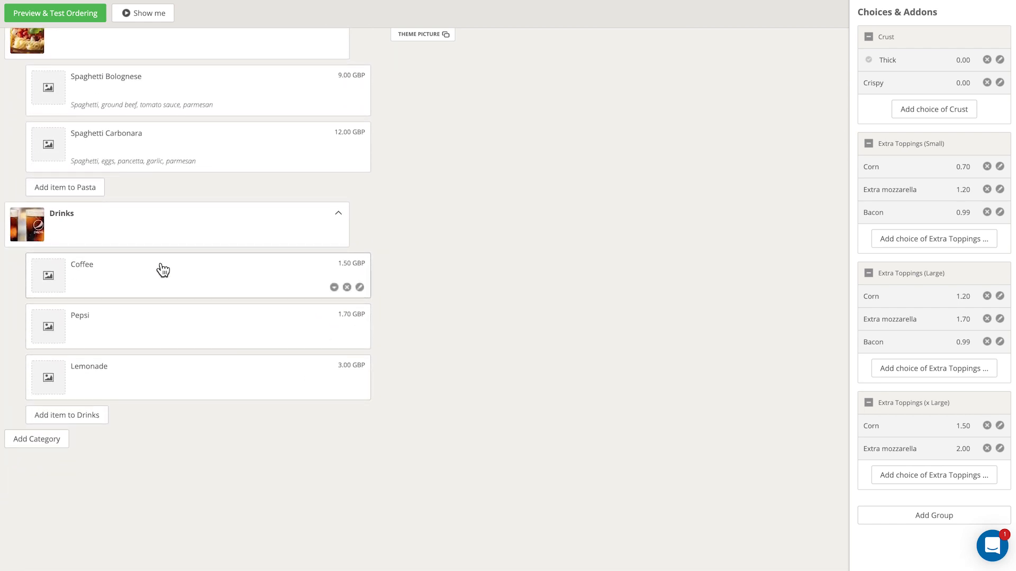
left_click(359, 287)
left_click(65, 323)
left_click(98, 324)
type("Small")
key("Tab")
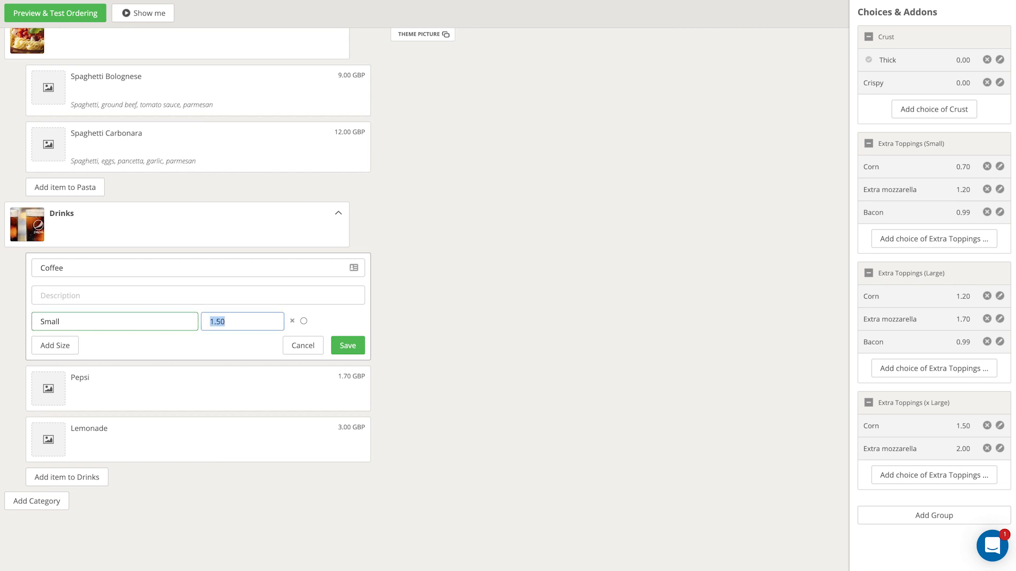
key("Tab")
type("Medium")
key("Tab")
type("2.00")
key("Tab")
type("Large")
key("Tab")
type("3.00")
key("Return")
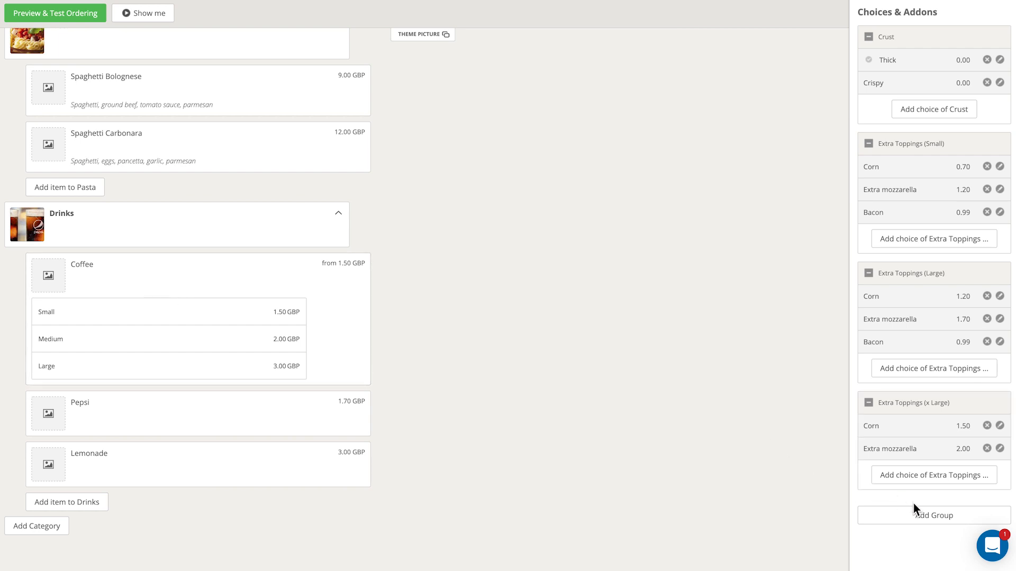
Create a new choices group named Milk Options
left_click(928, 520)
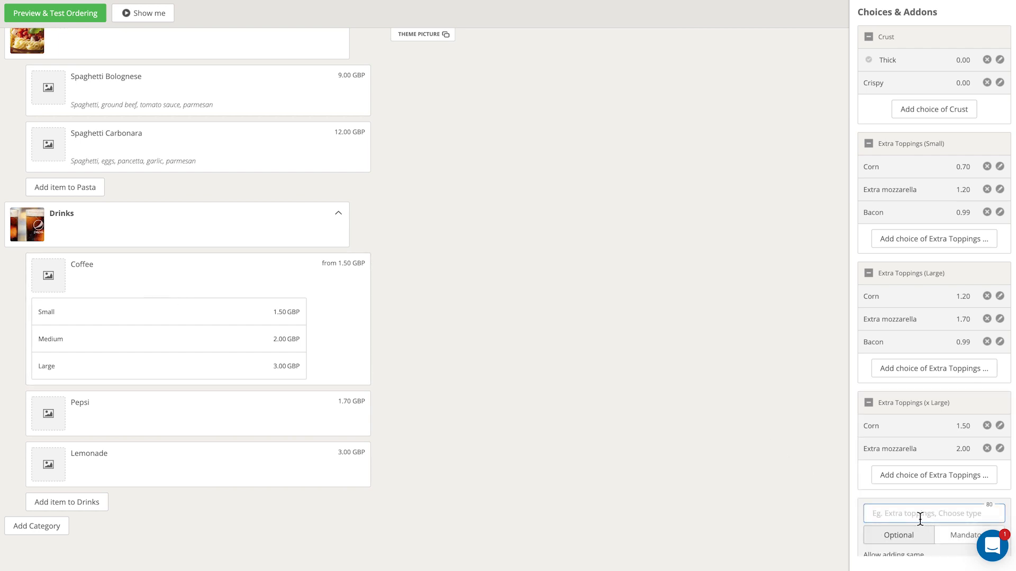
type("Milk Options")
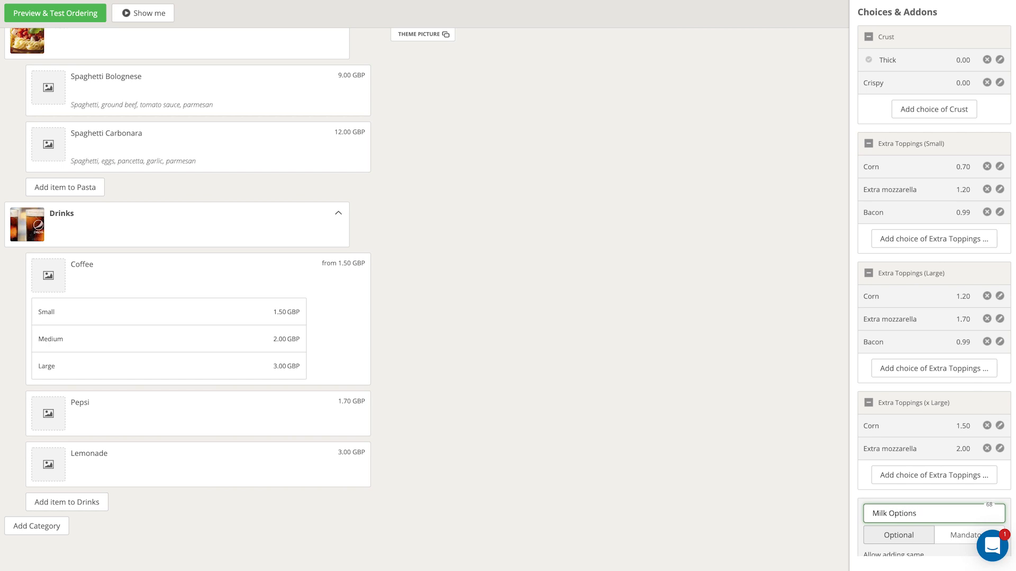
key("Return")
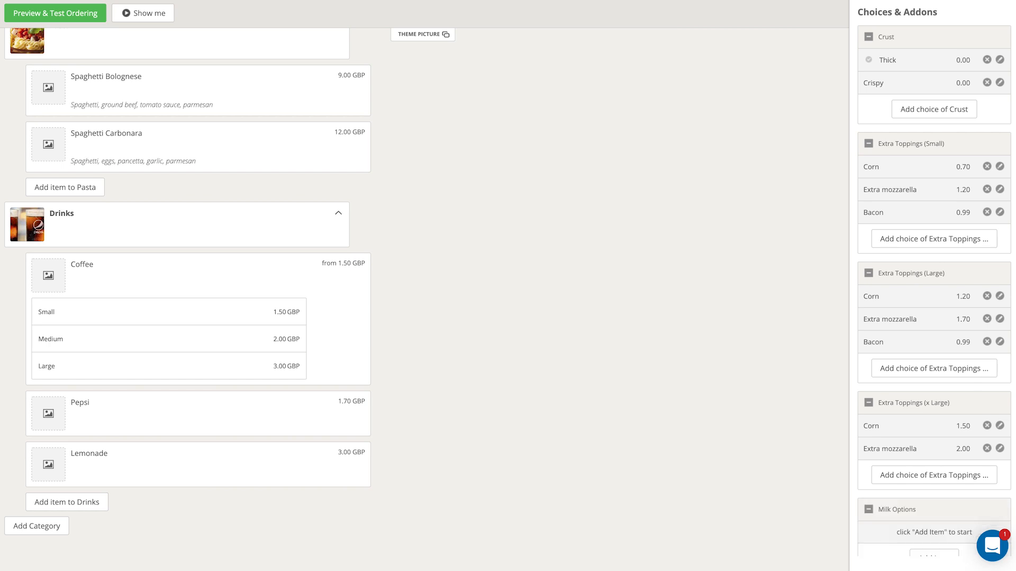
Add a Cows choice priced 0 to the Milk Options group
scroll(992, 330, "down", 2)
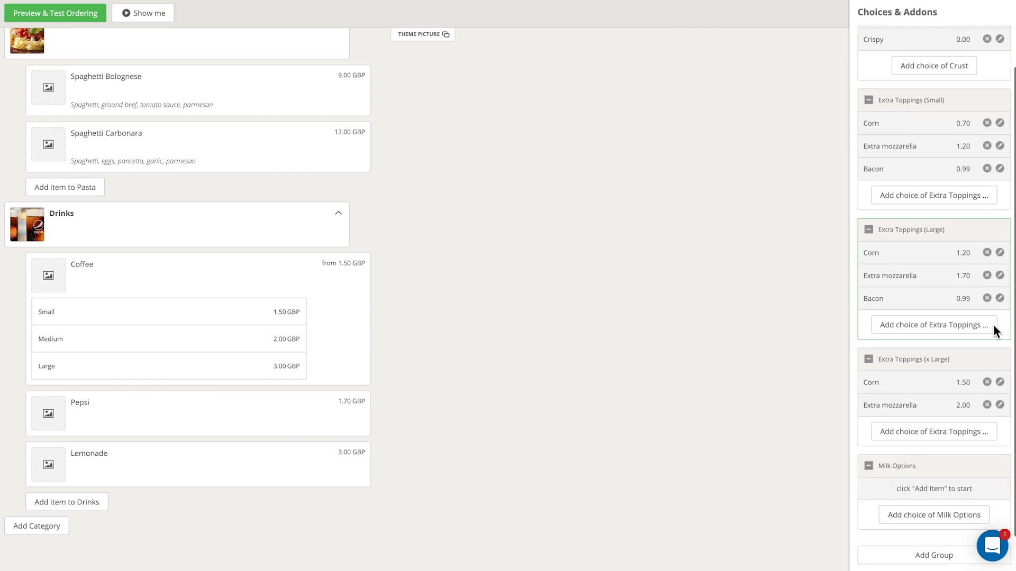
left_click(912, 518)
type("Cows")
left_click(985, 495)
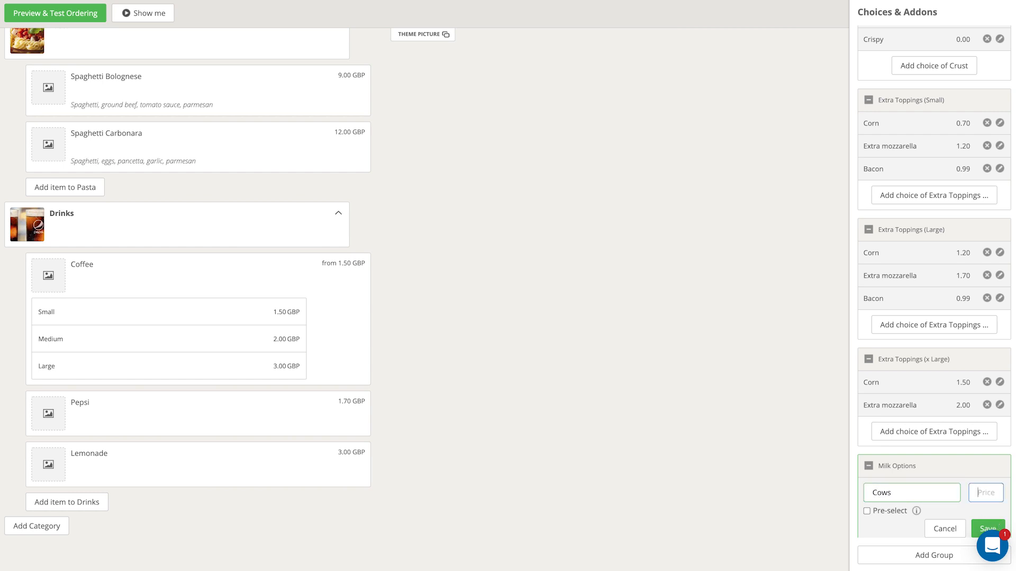
type("0")
scroll(947, 500, "down", 1)
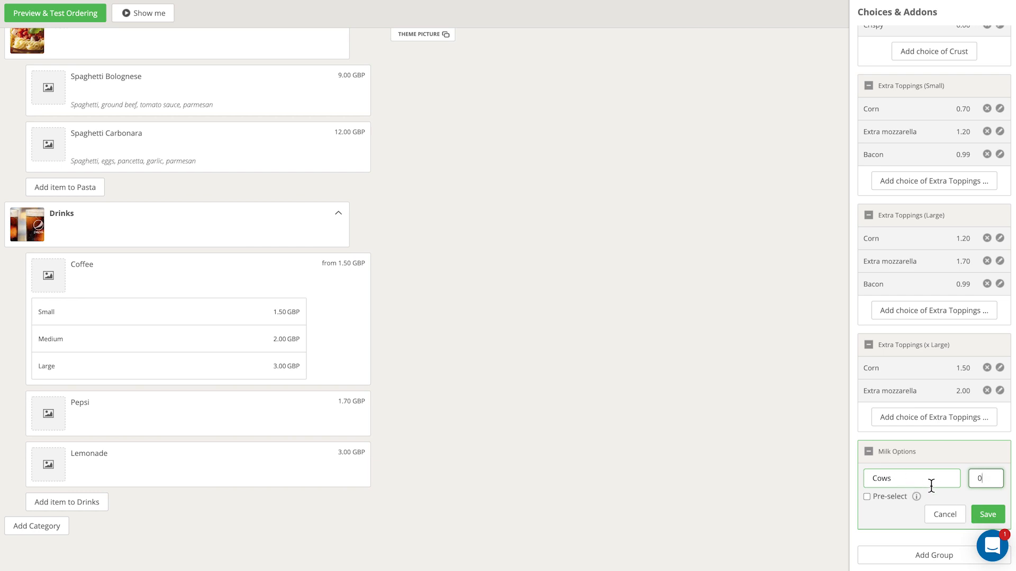
key("Return")
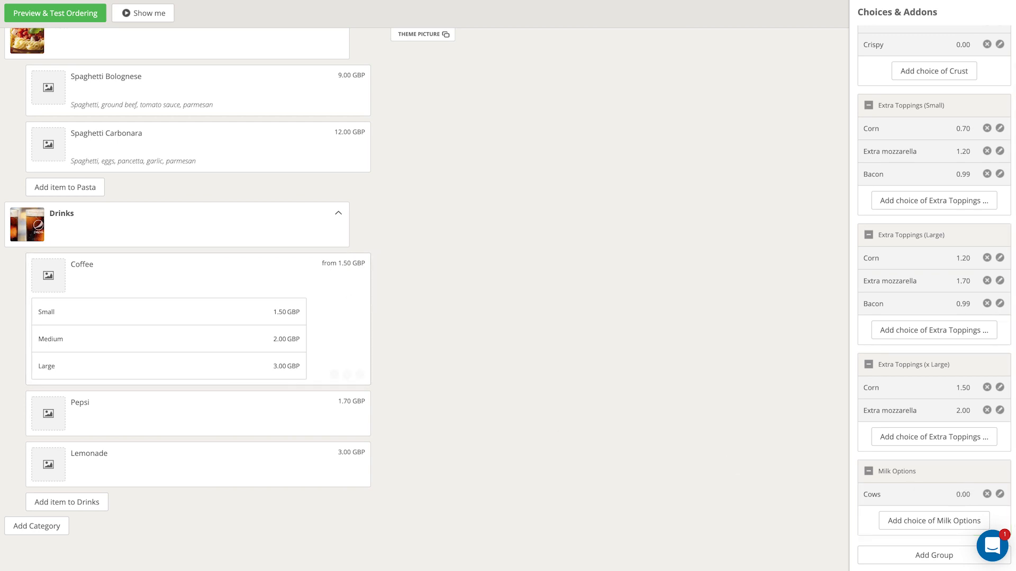
Add Soya at 0.20 and almond at 0.50 to Milk Options, then attach the group to Coffee
left_click(899, 521)
type("Soya")
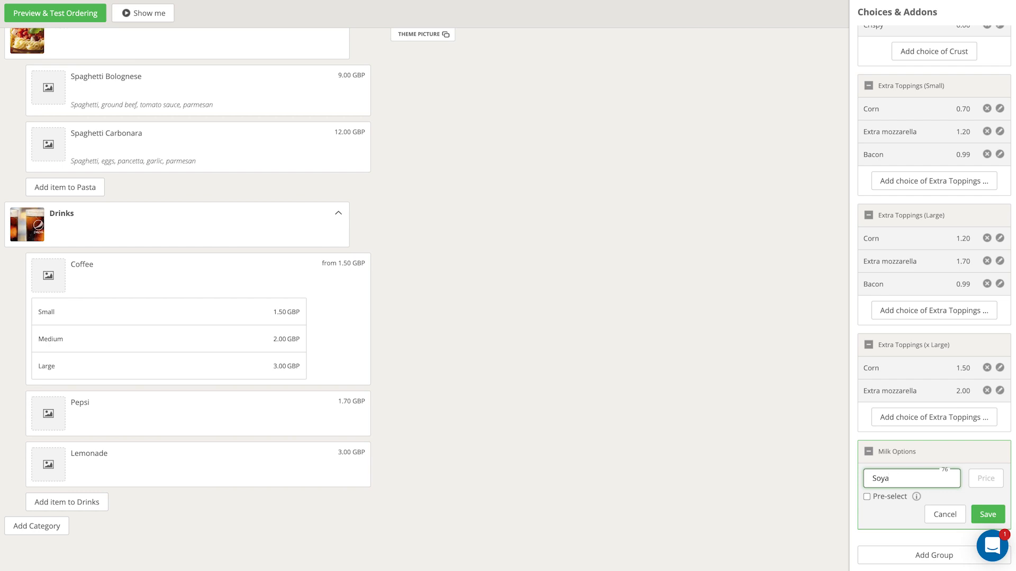
left_click(991, 482)
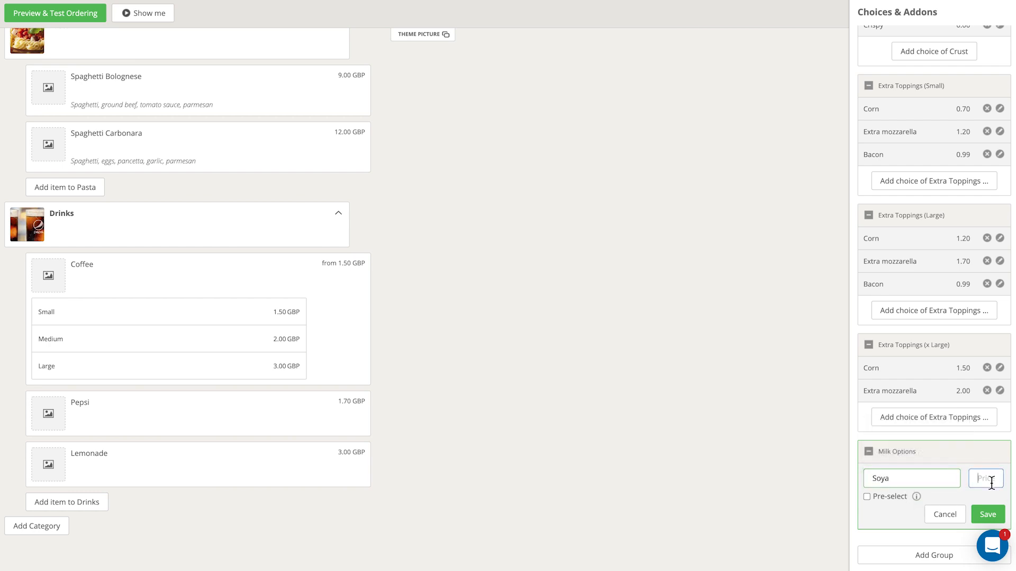
type(".2")
key("Return")
left_click(920, 523)
type("almond")
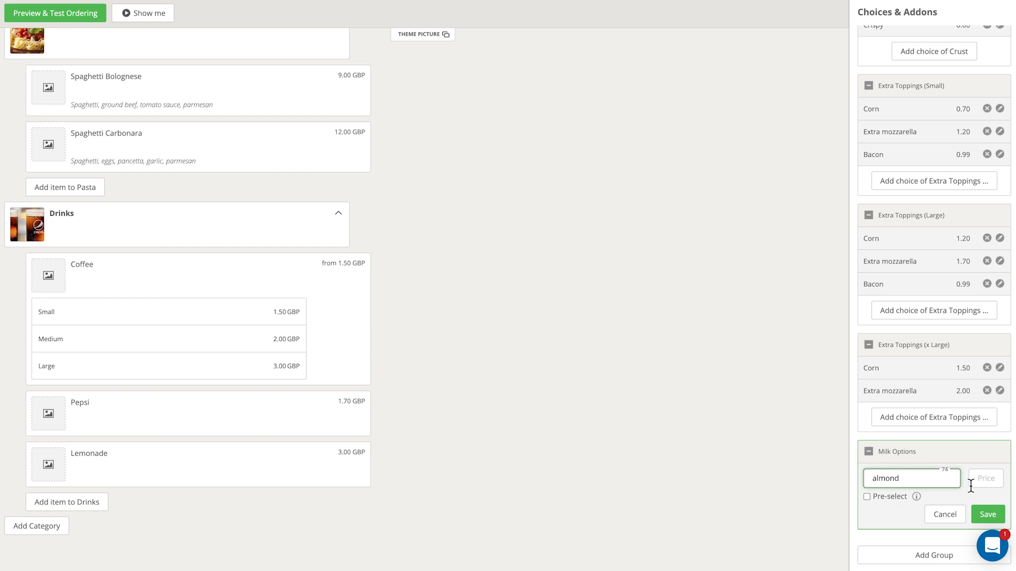
left_click(986, 483)
type(".50")
key("Return")
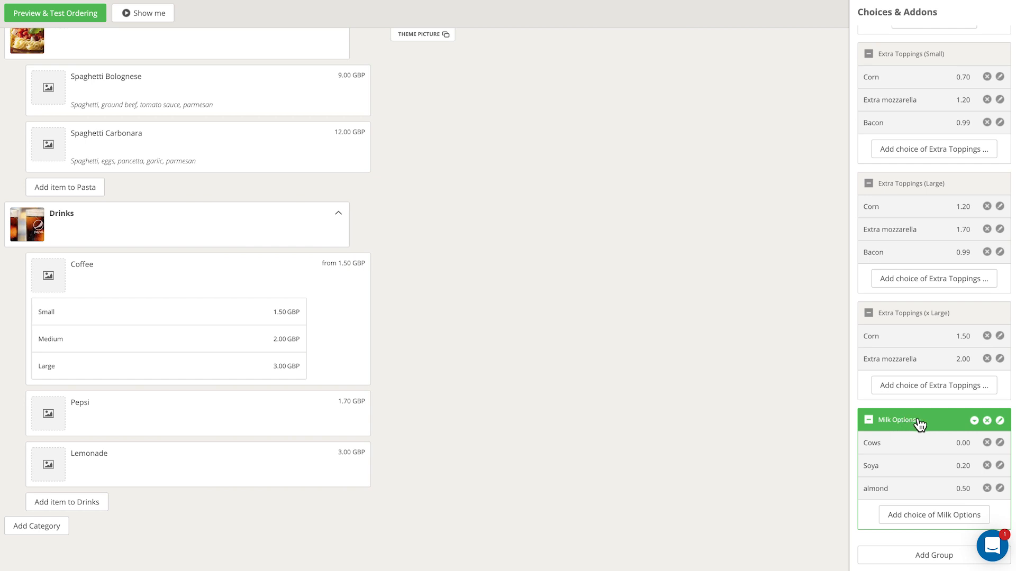
left_click_drag(919, 423, 167, 404)
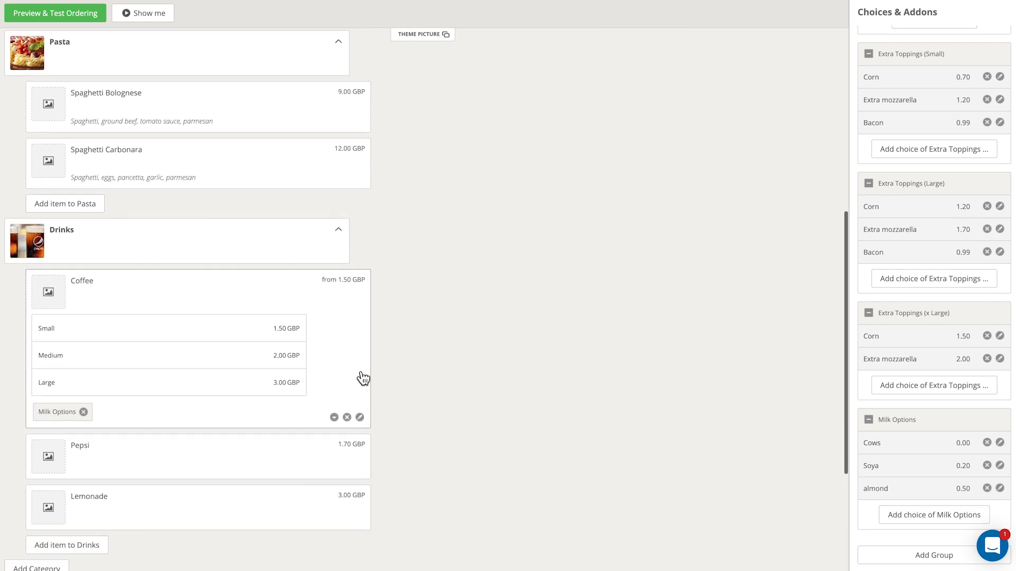
Set the Lemonade item to be hidden from the menu
scroll(363, 378, "down", 2)
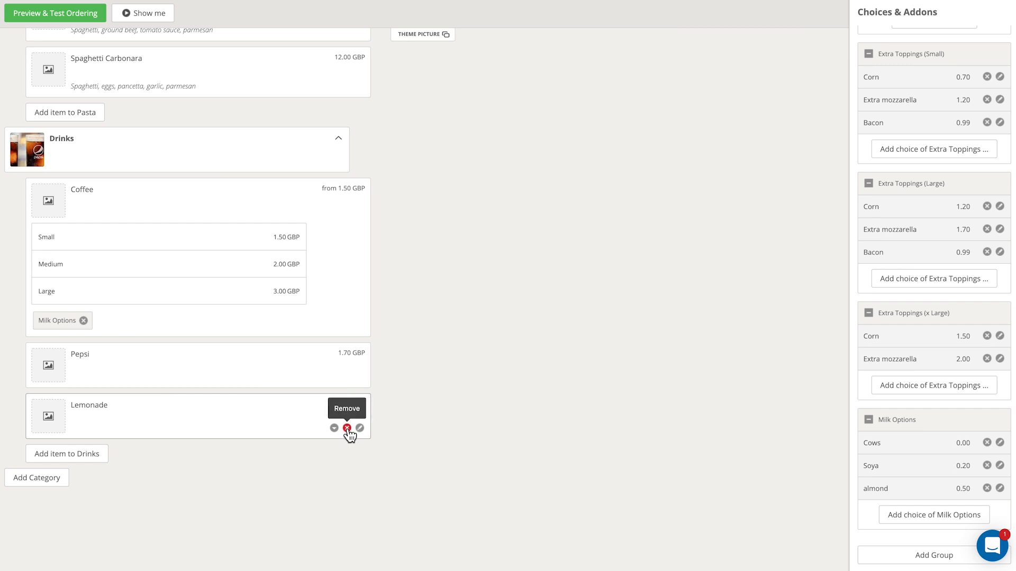
scroll(342, 431, "down", 1)
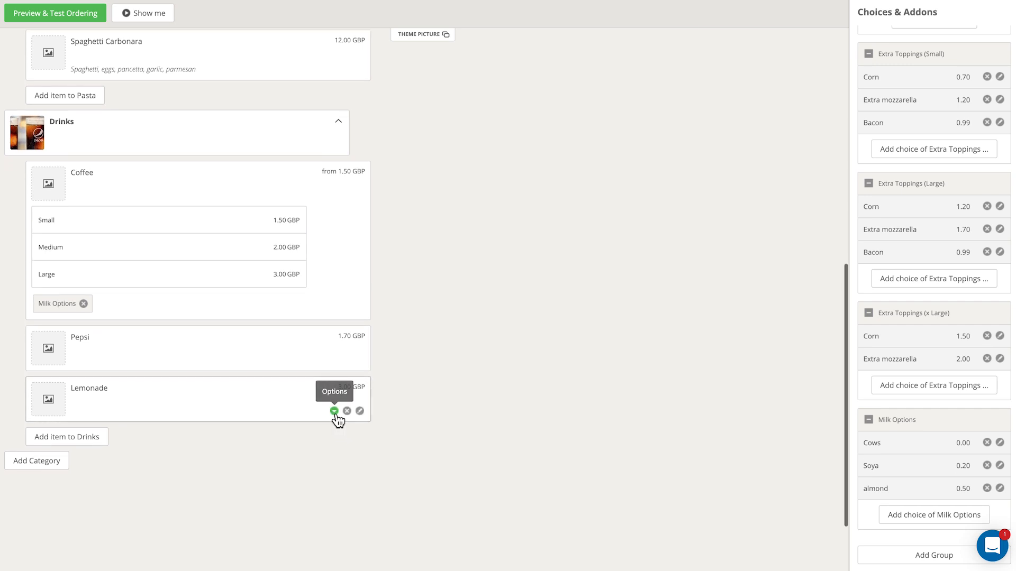
left_click(335, 412)
scroll(321, 426, "down", 2)
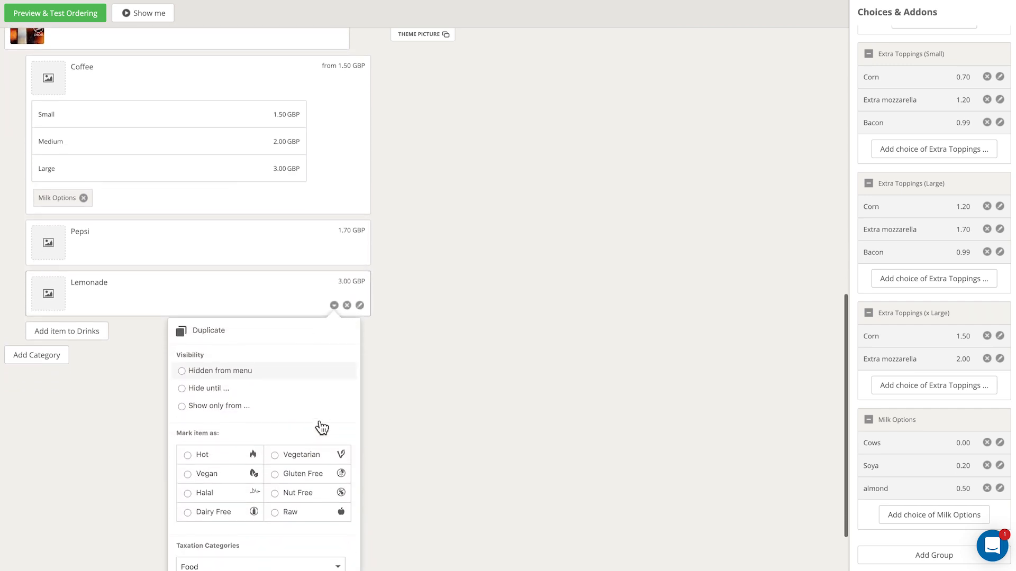
left_click(200, 365)
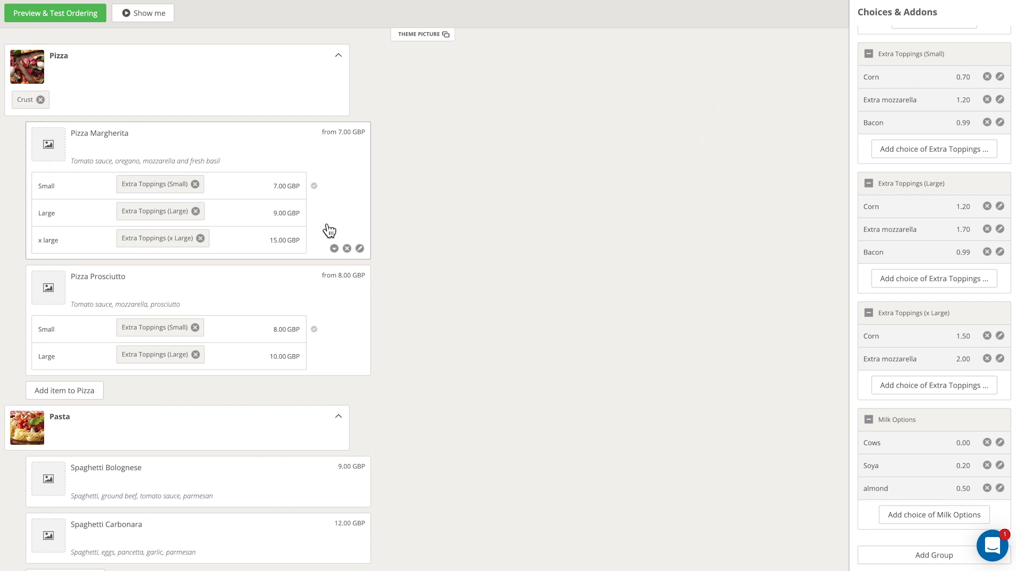
Mark Pizza Margherita as Vegetarian and Gluten Free in its item options
left_click(335, 249)
scroll(249, 363, "down", 1)
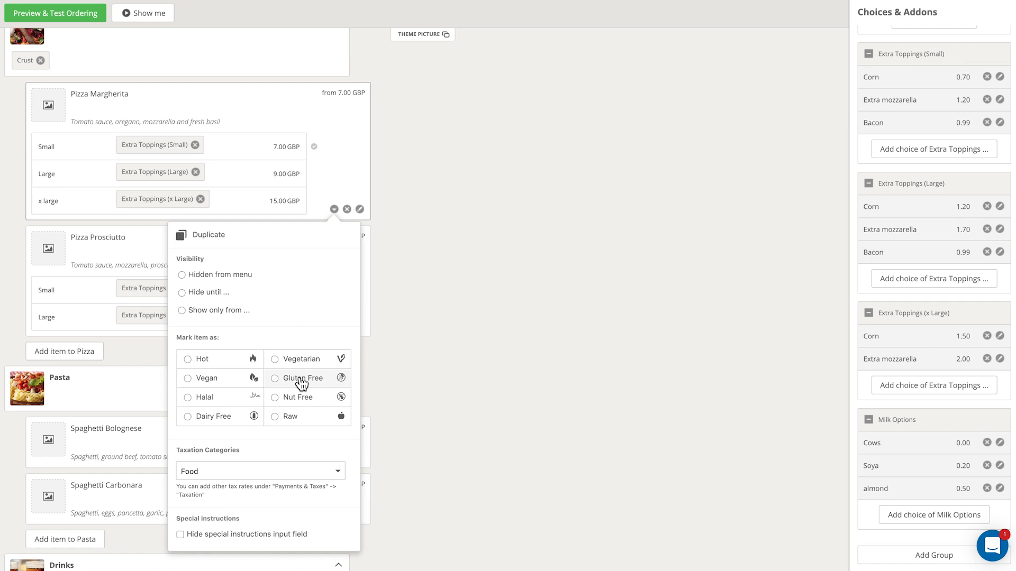
left_click(189, 360)
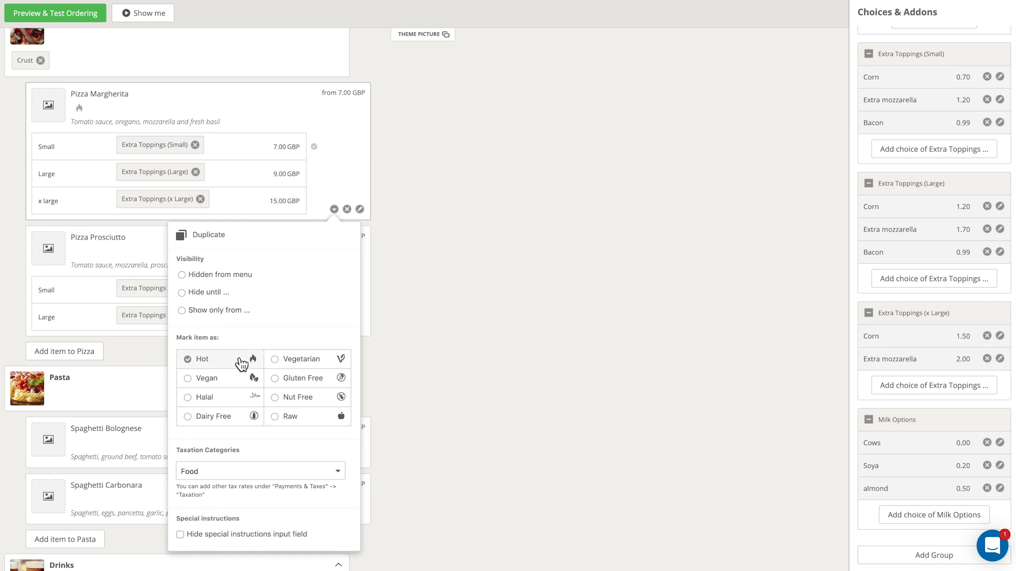
left_click(193, 363)
left_click(305, 364)
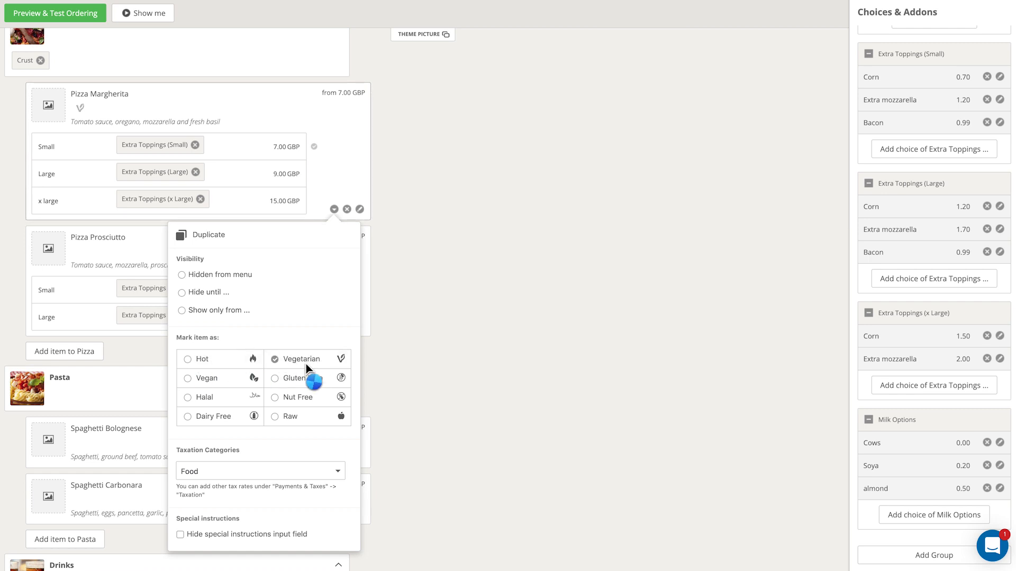
left_click(275, 378)
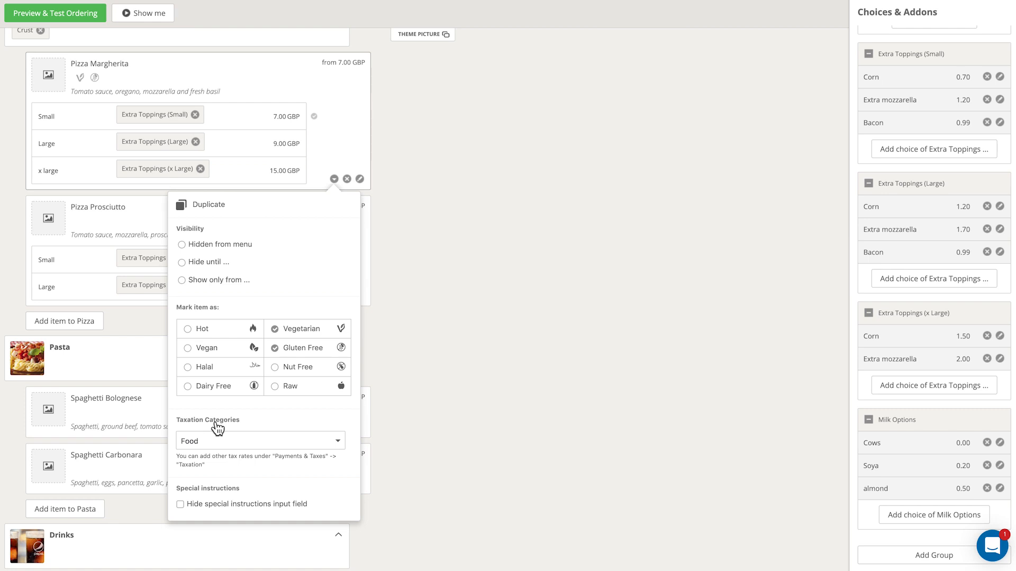
left_click(221, 440)
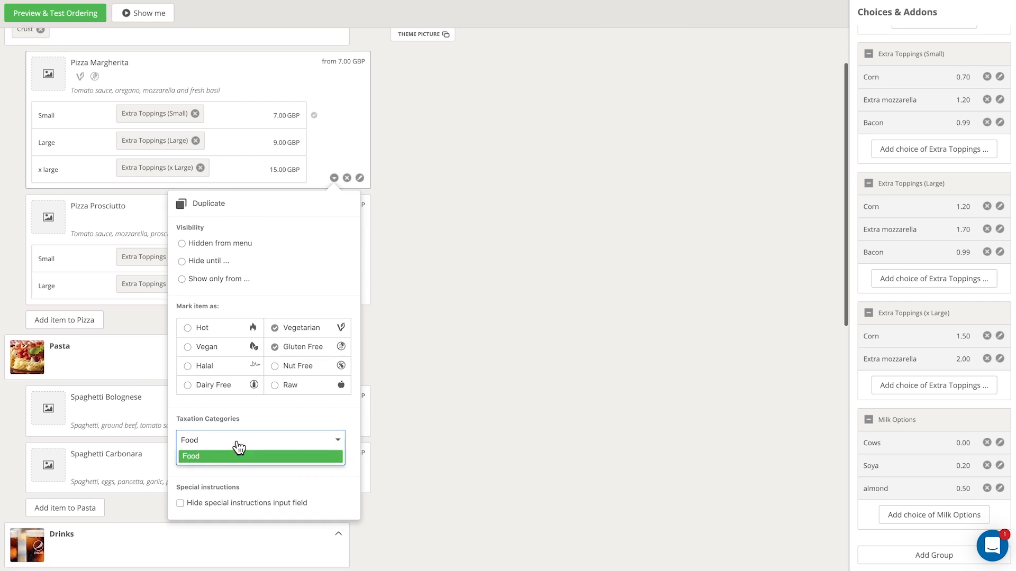
scroll(228, 439, "up", 1)
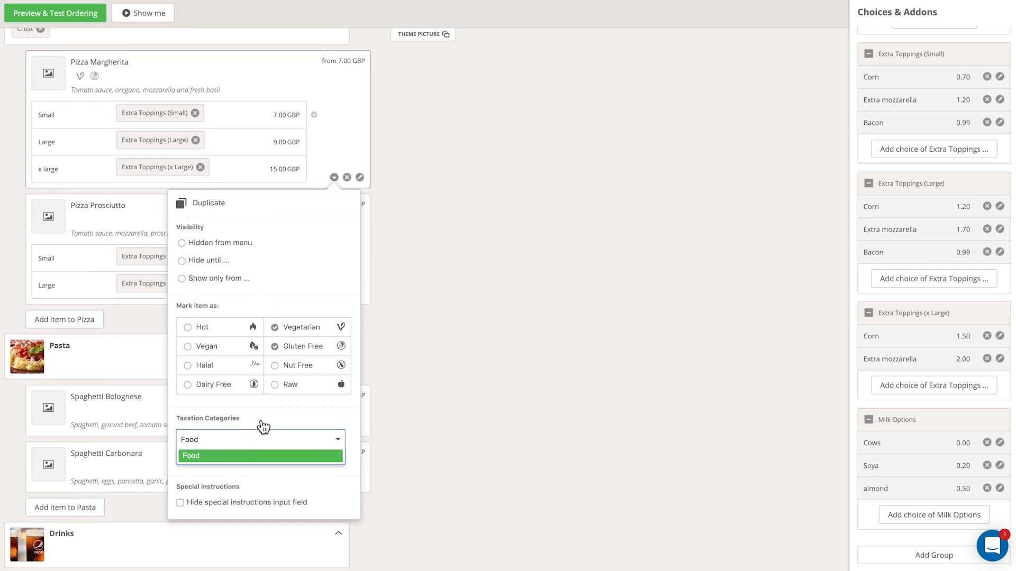
left_click(426, 323)
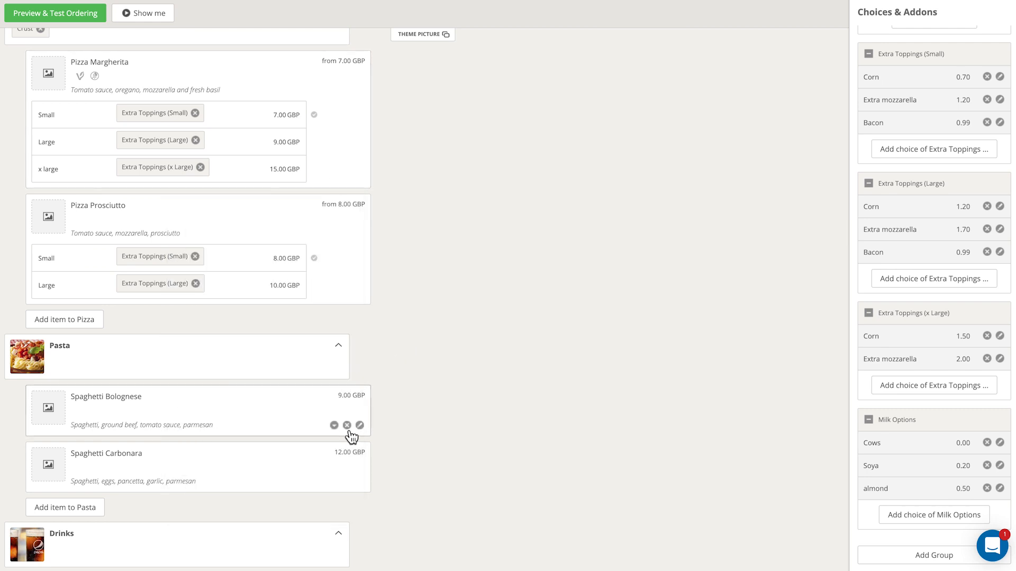
Open the Preview & Test Ordering view of the menu
scroll(286, 360, "down", 3)
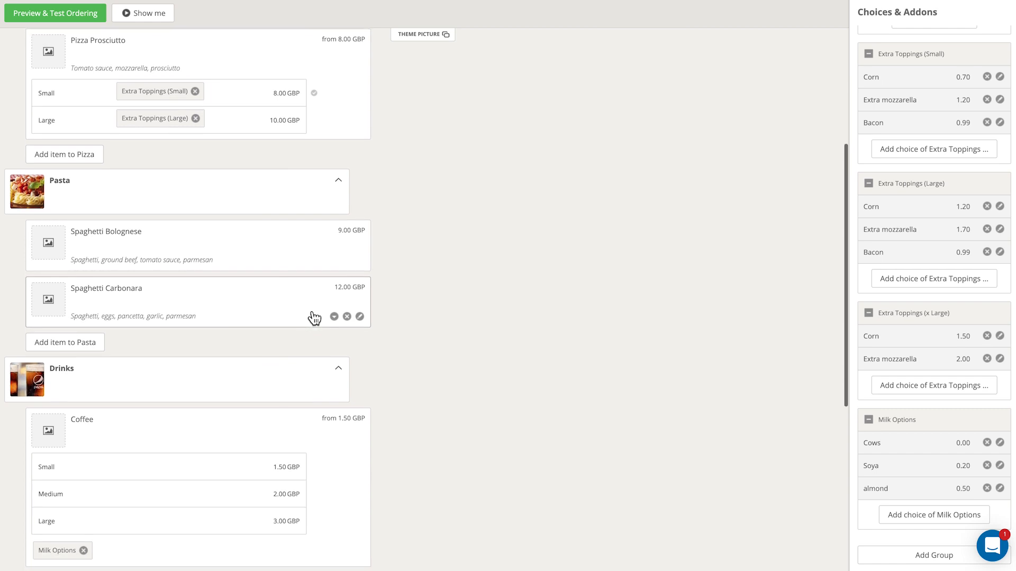
scroll(297, 365, "up", 4)
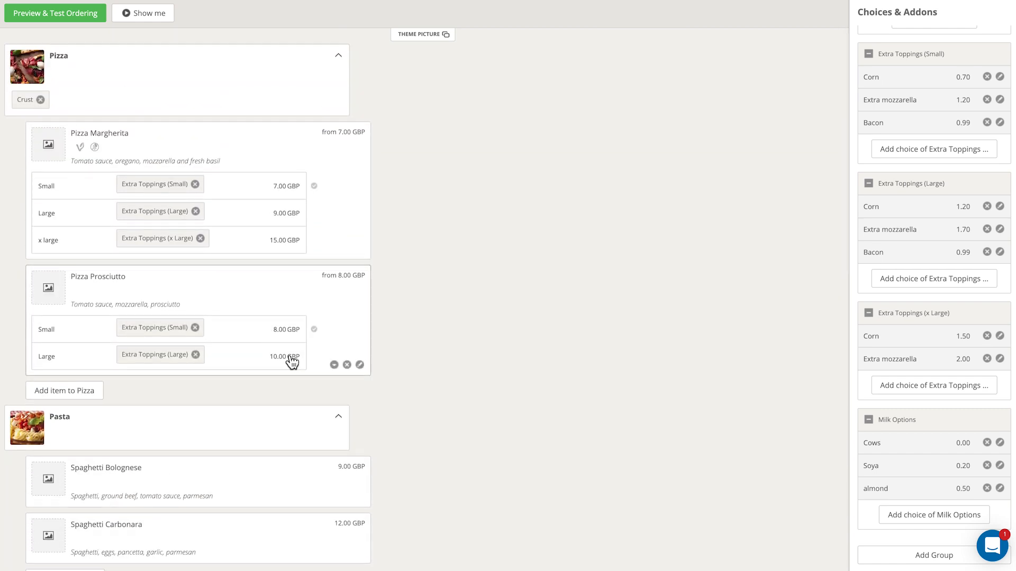
left_click(55, 20)
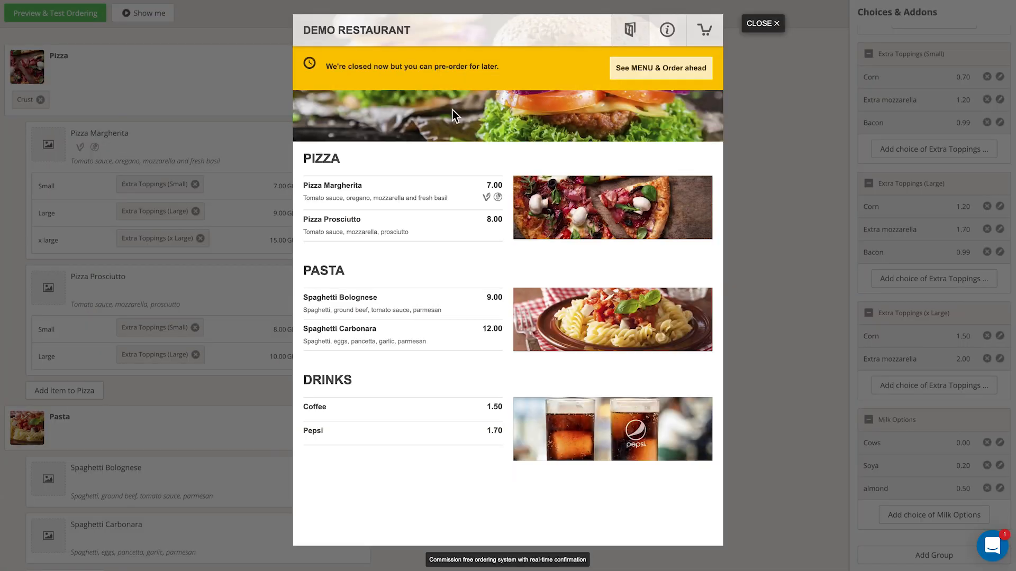
Inspect the closed-now banner in the ordering preview, then close the preview
left_click_drag(325, 68, 500, 66)
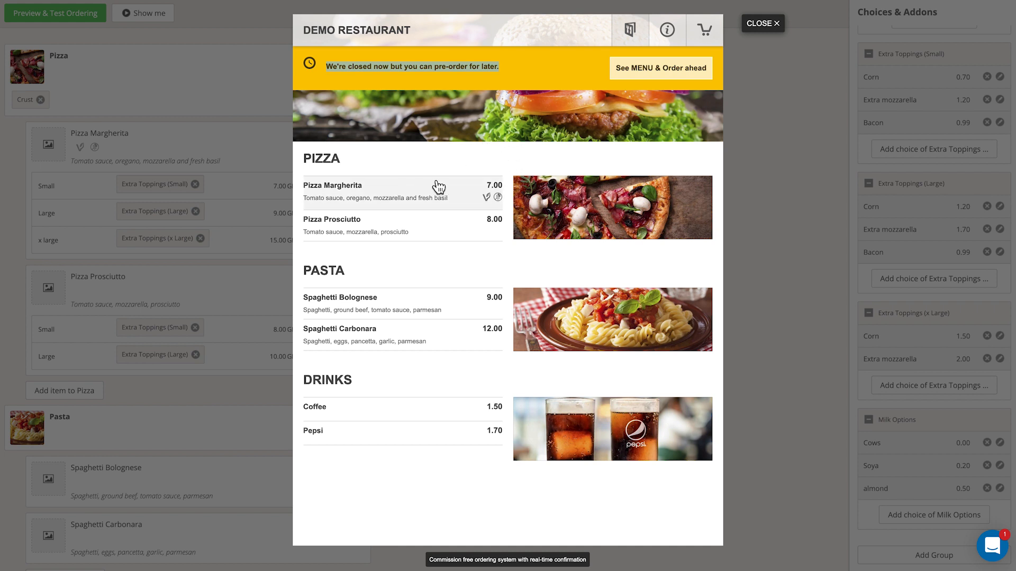
left_click_drag(503, 65, 327, 71)
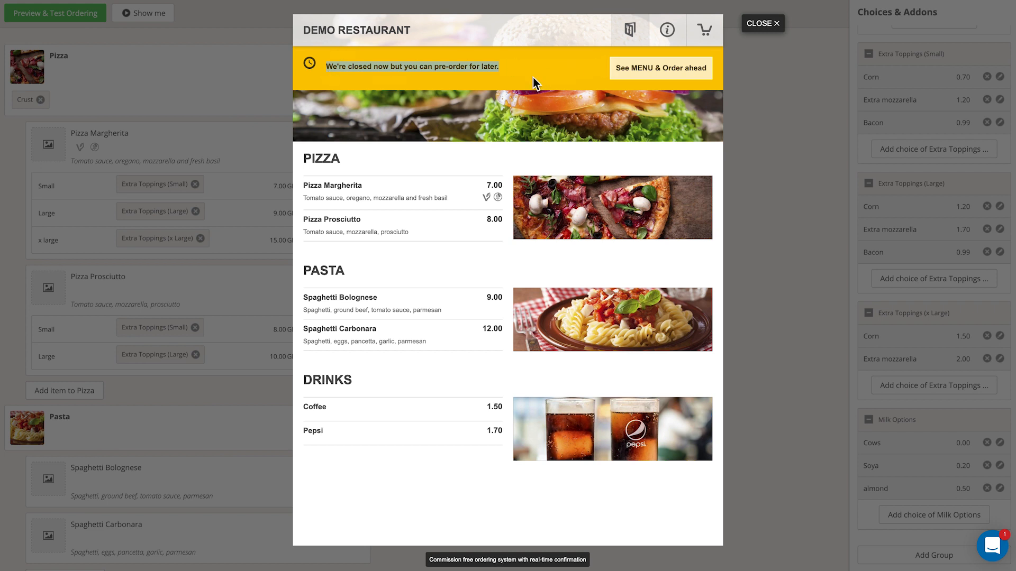
left_click(497, 115)
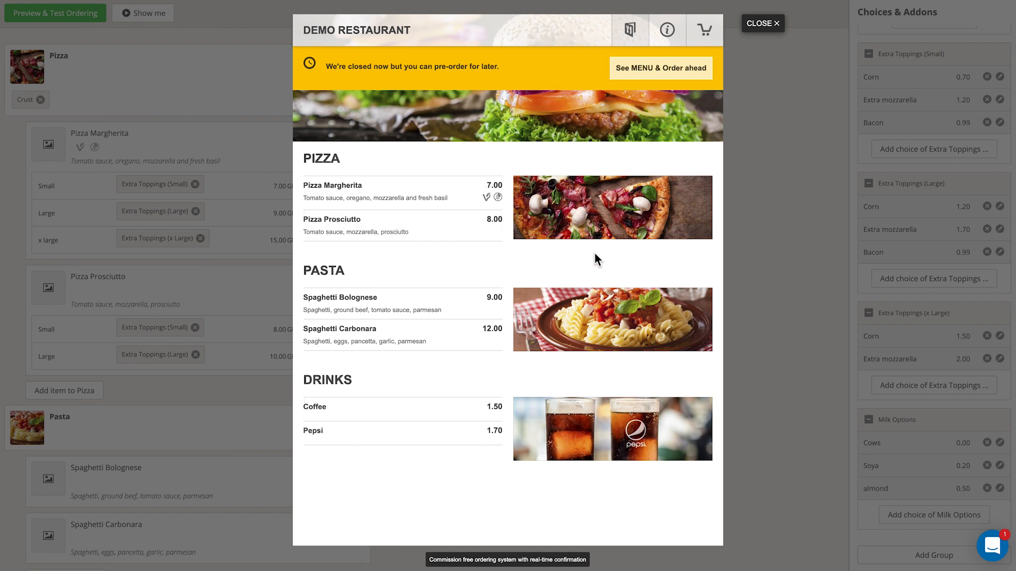
left_click(768, 32)
Browse the Pizza category's image choices and its own-image upload option, then close the dialog
mouse_move(30, 69)
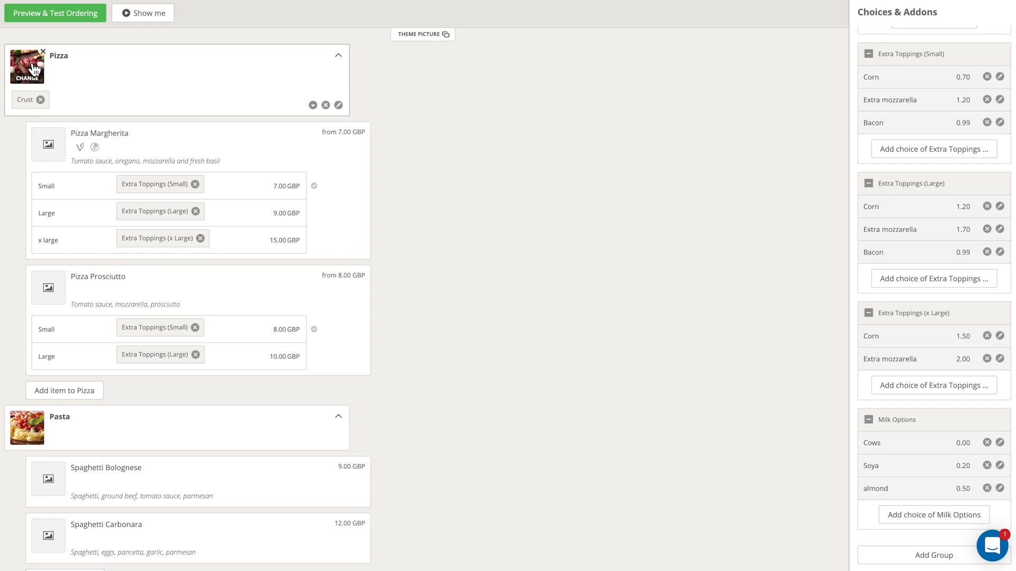
scroll(45, 291, "down", 1)
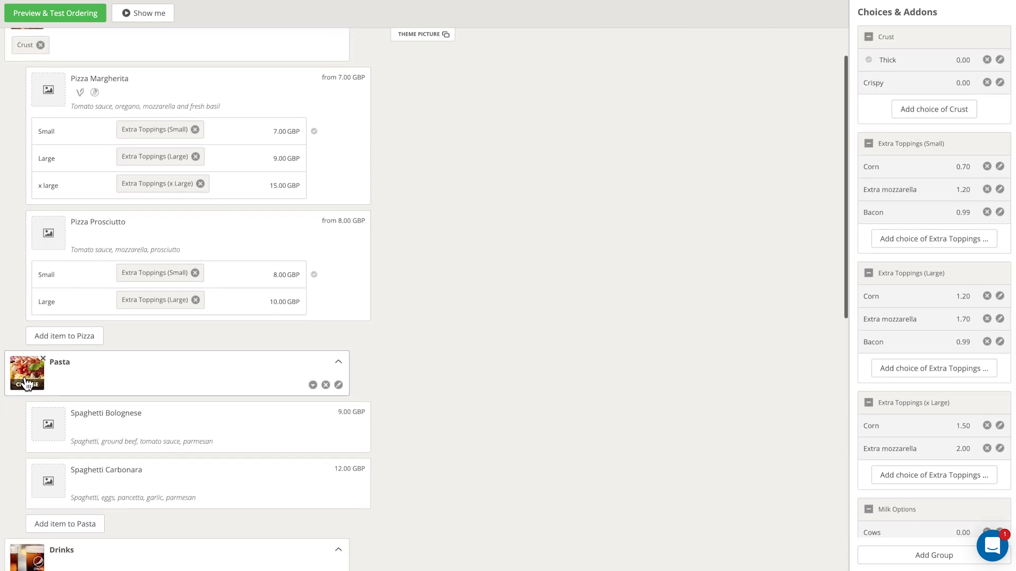
scroll(34, 462, "down", 4)
scroll(29, 427, "up", 5)
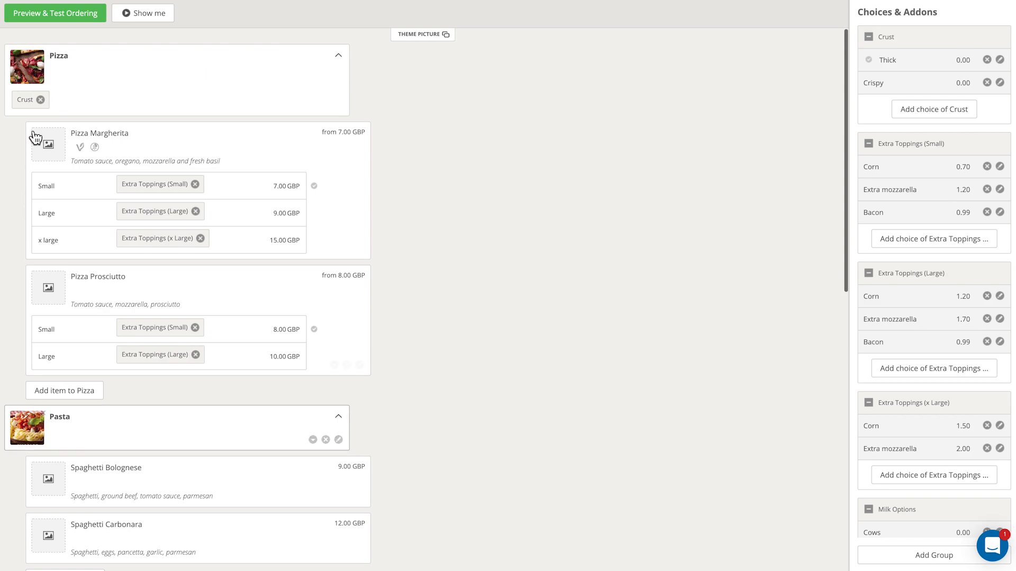
left_click(31, 80)
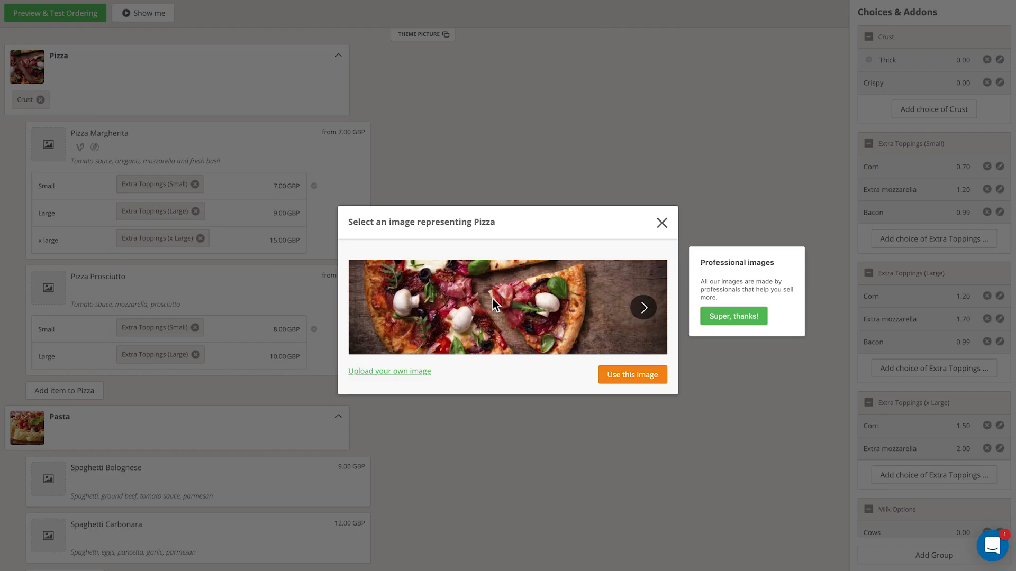
left_click(643, 307)
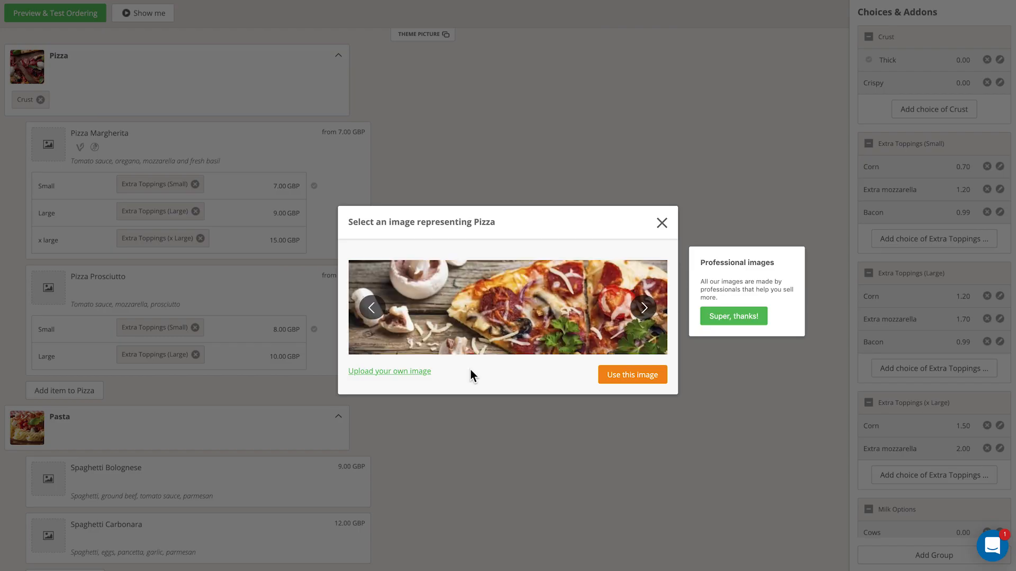
left_click(387, 371)
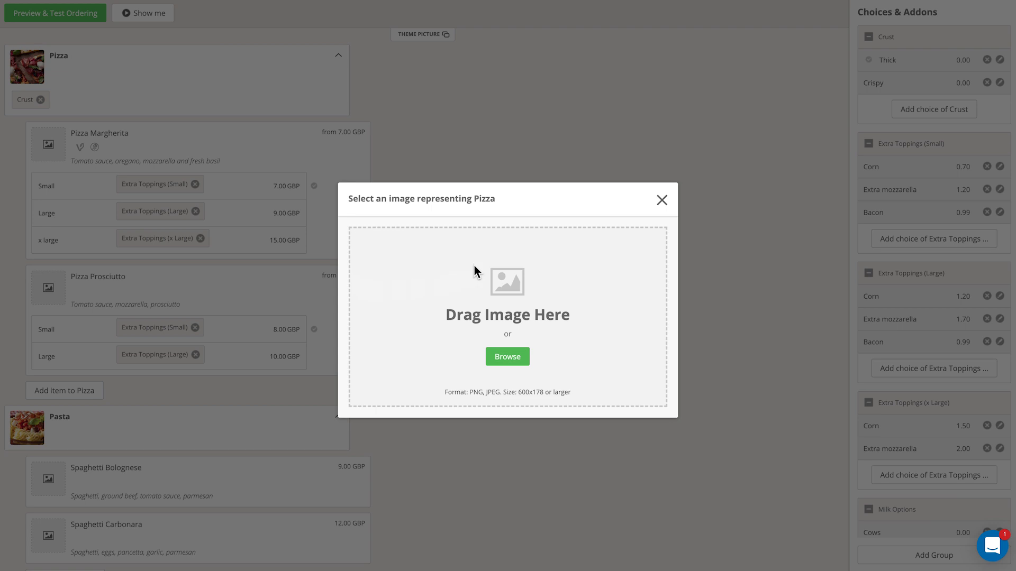
left_click(662, 202)
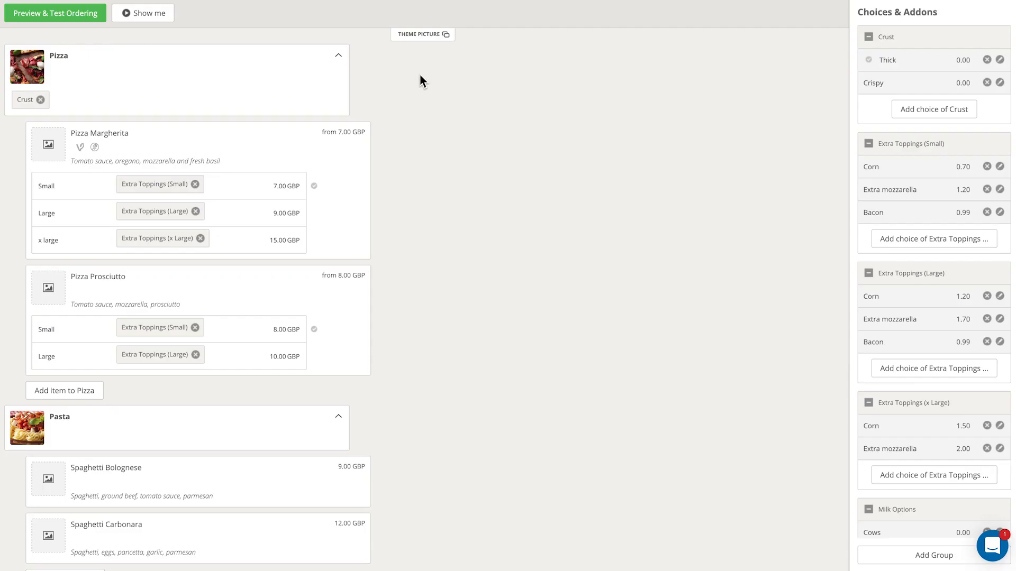
Open the theme picture settings, choose to use your own picture, and preview the Web Ordering image
left_click(431, 39)
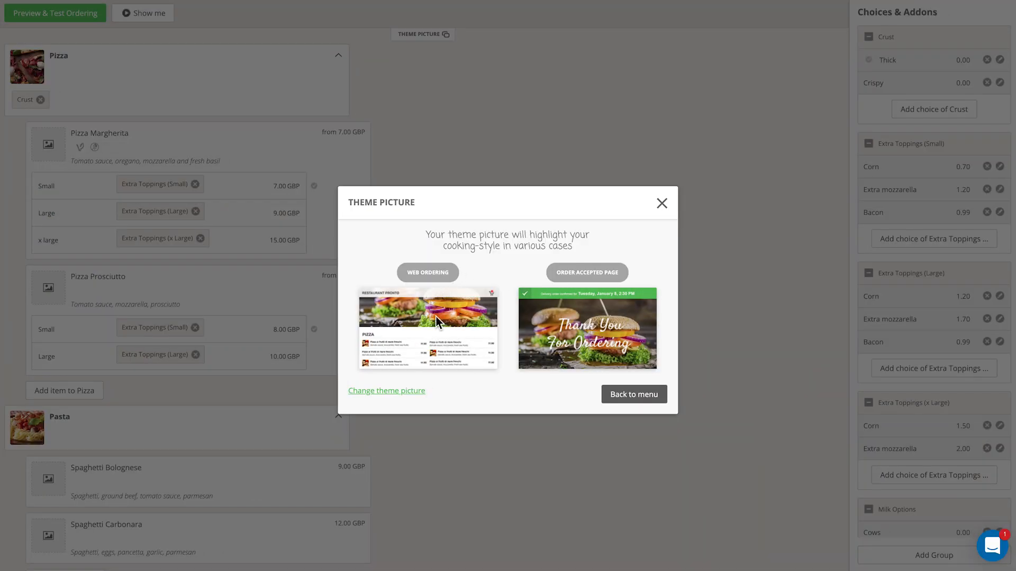
left_click(384, 391)
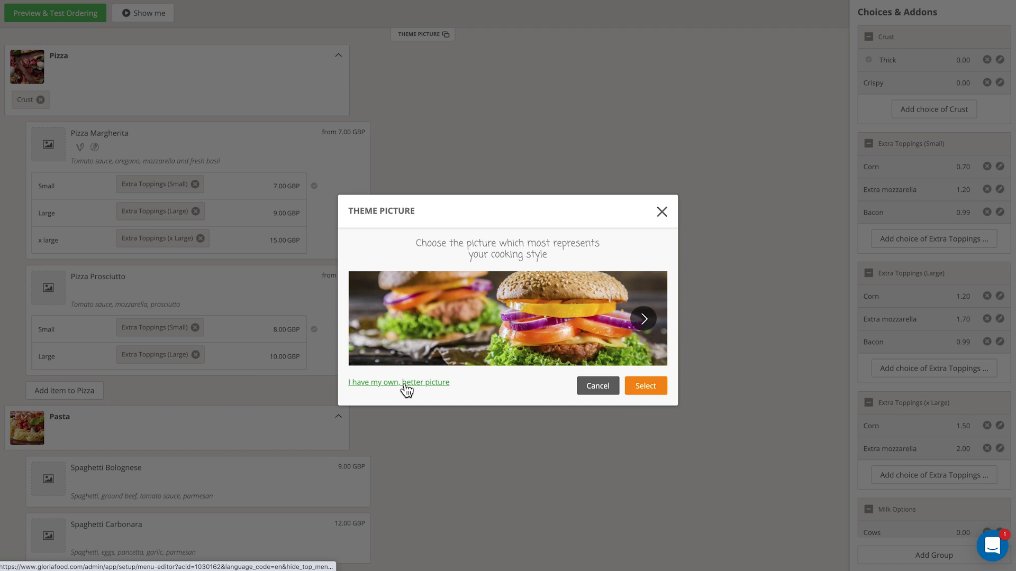
left_click(404, 388)
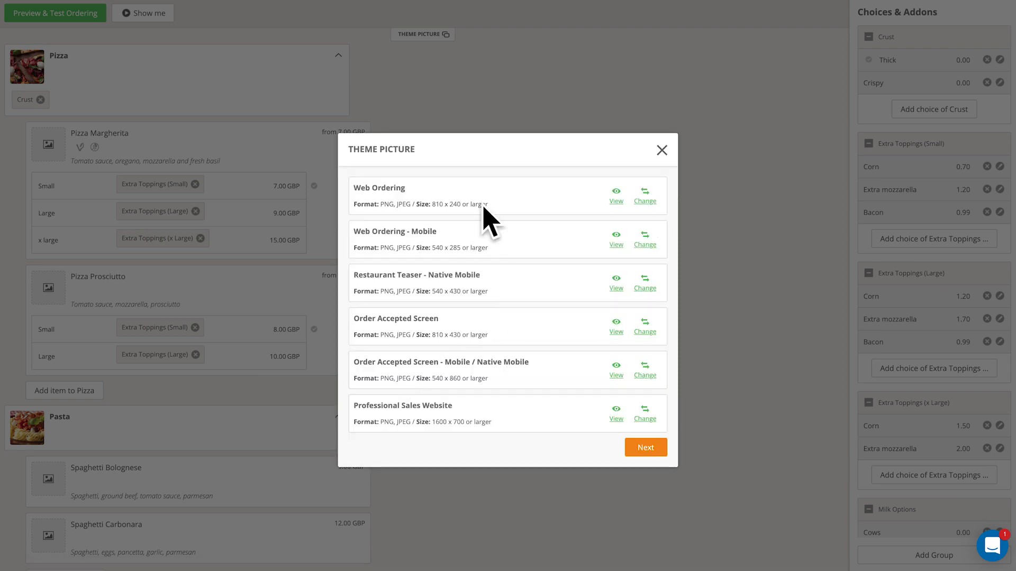
left_click(617, 200)
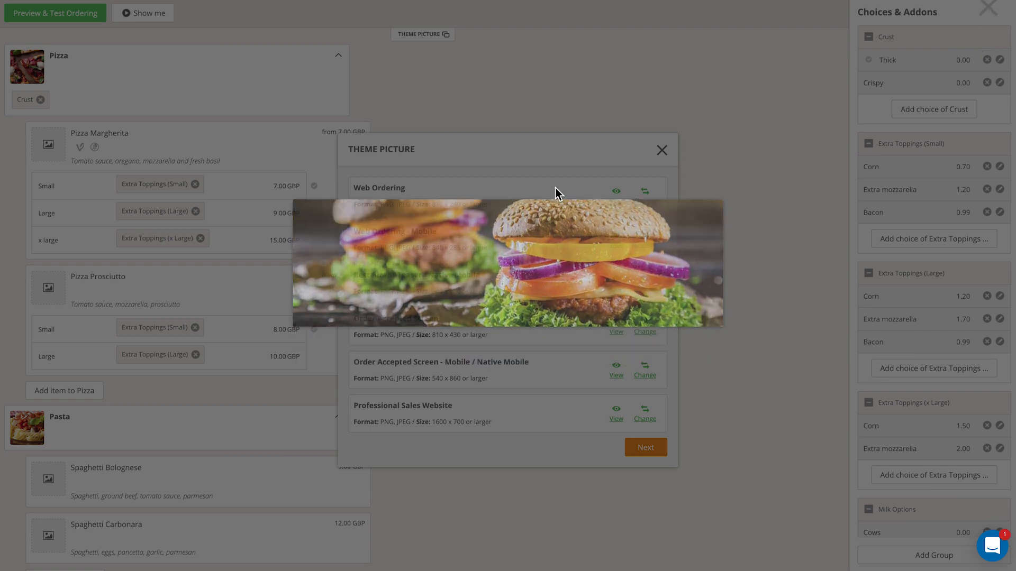
left_click(554, 189)
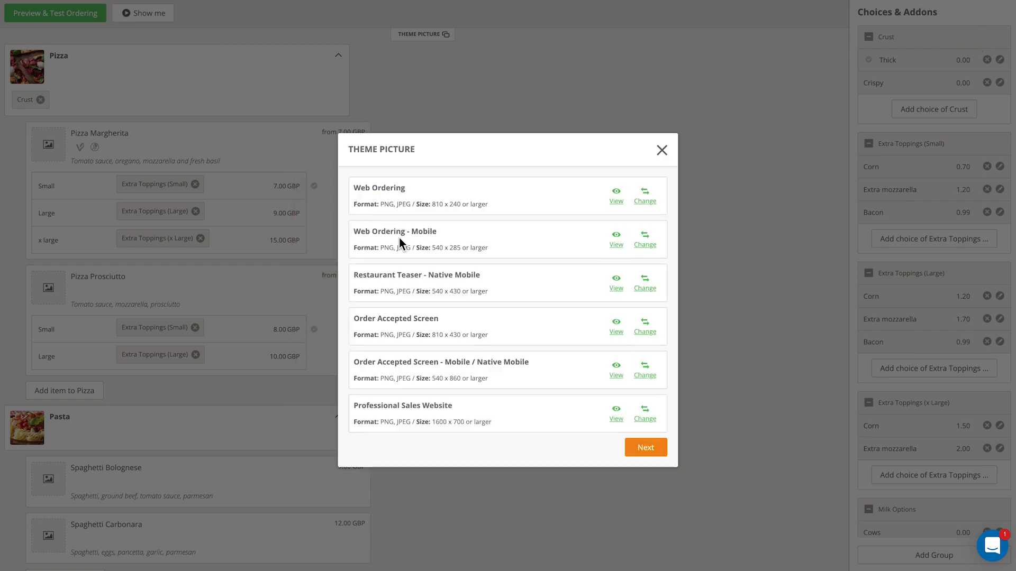
Preview the Web Ordering - Mobile image and open the Web Ordering upload dialog, then close it
left_click(615, 242)
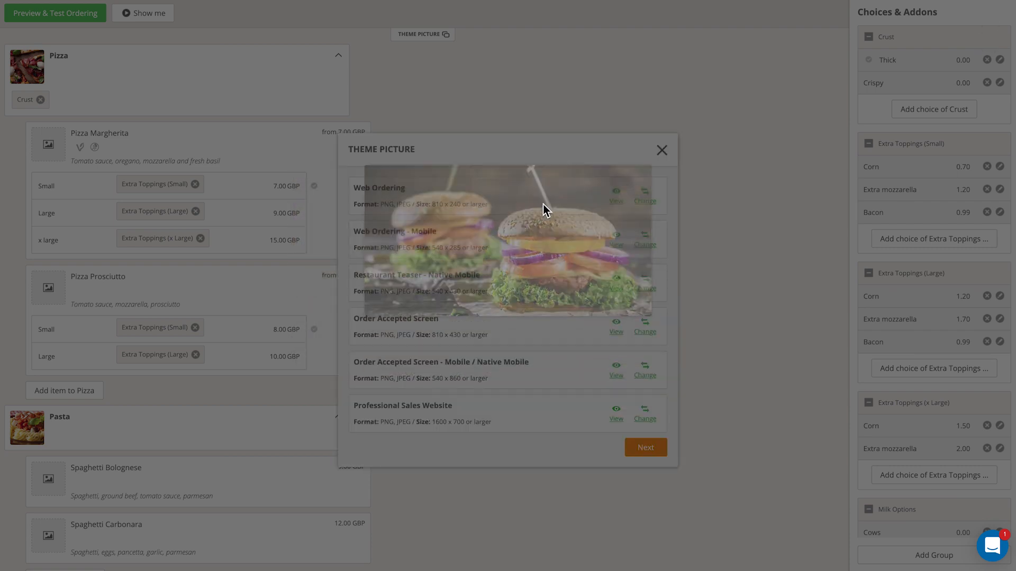
left_click(547, 198)
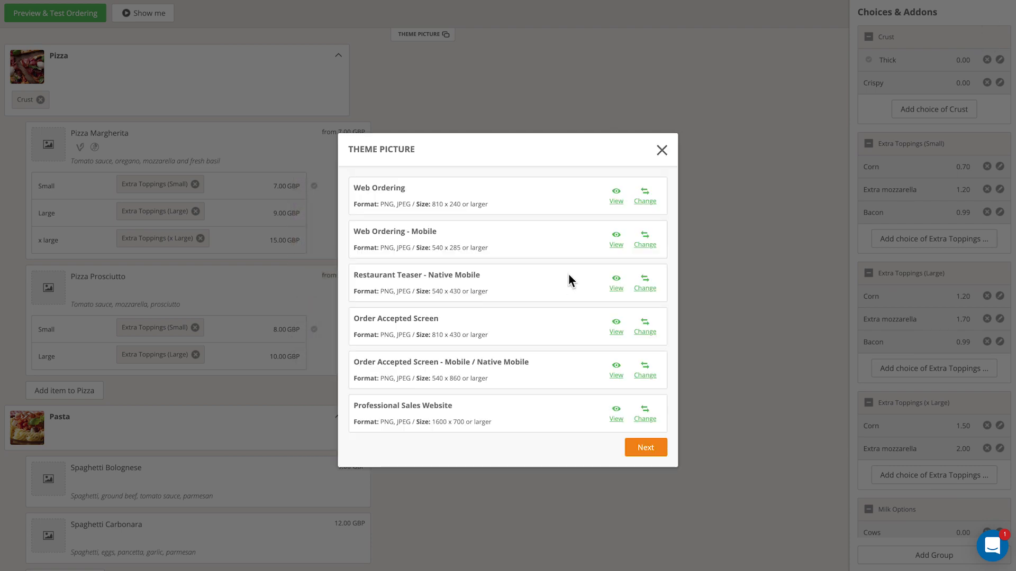
left_click(617, 244)
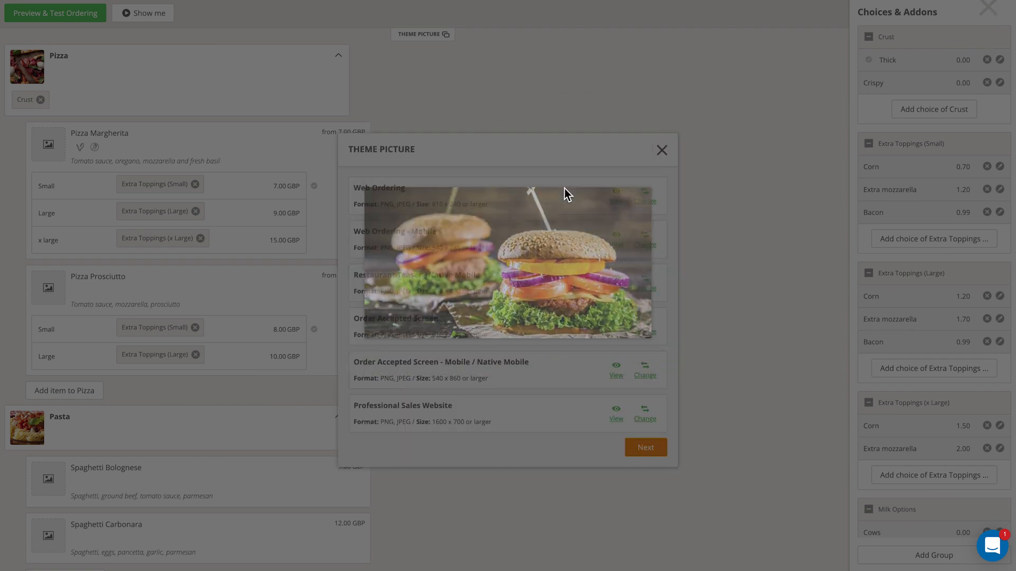
left_click(567, 192)
left_click(644, 199)
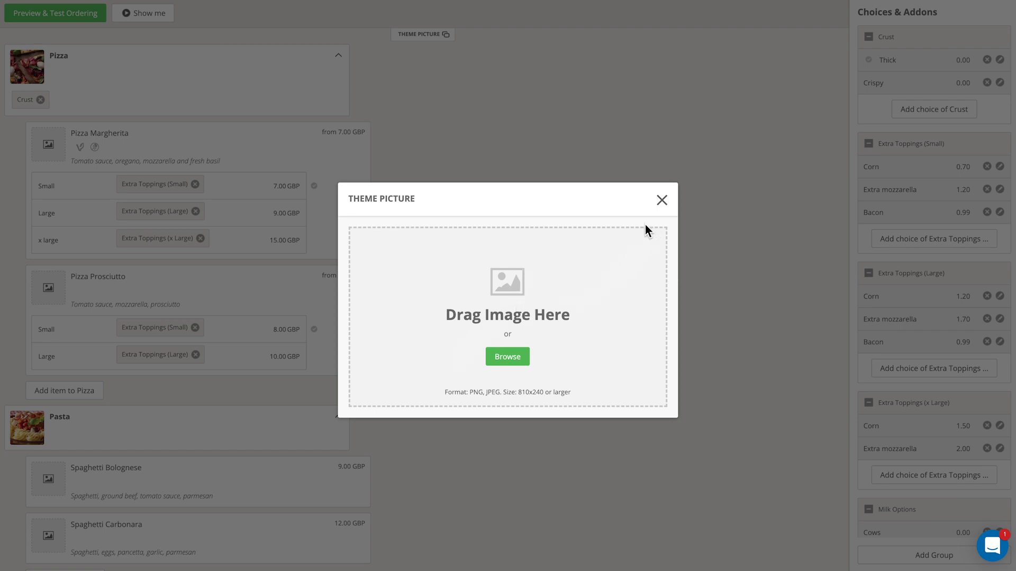
left_click(662, 201)
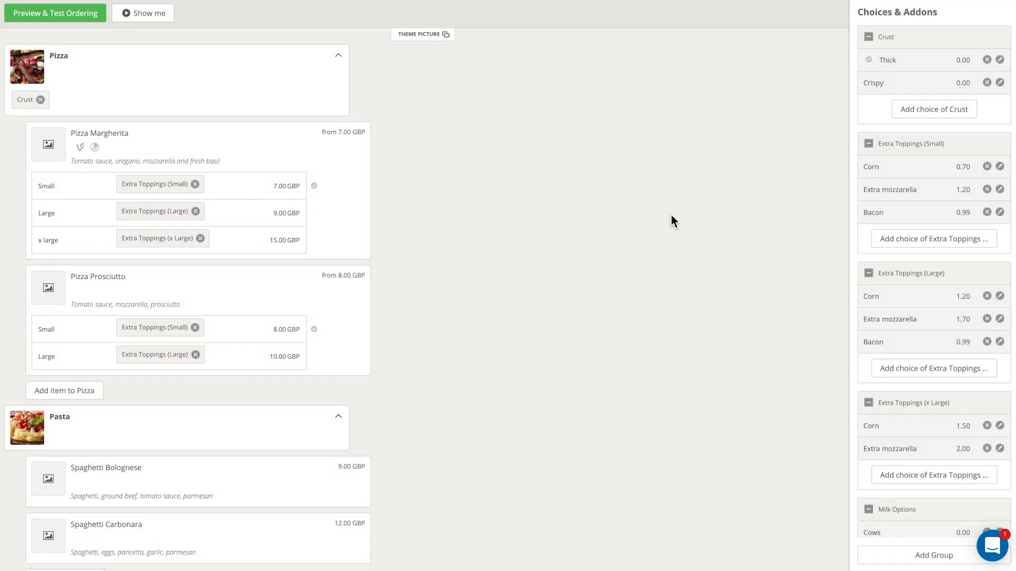
Open the ordering preview and try Pizza Margherita in Large with Corn and Bacon toppings
left_click(56, 17)
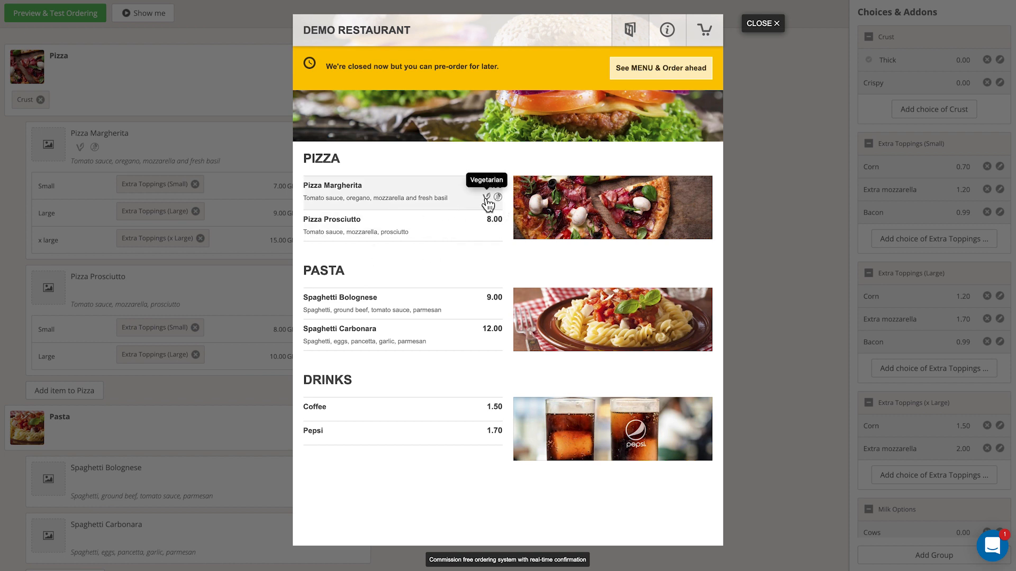
mouse_move(497, 200)
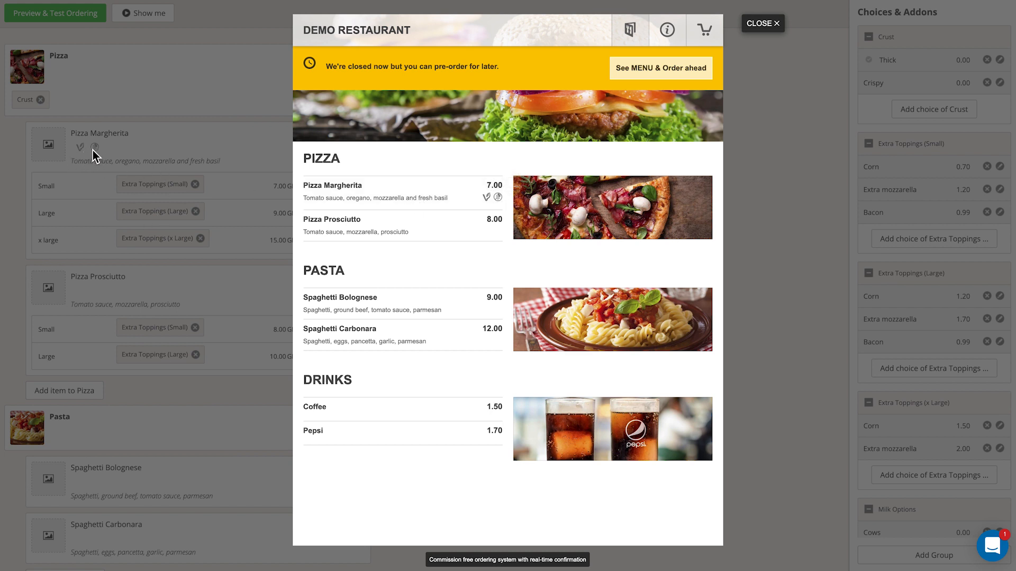
left_click(388, 196)
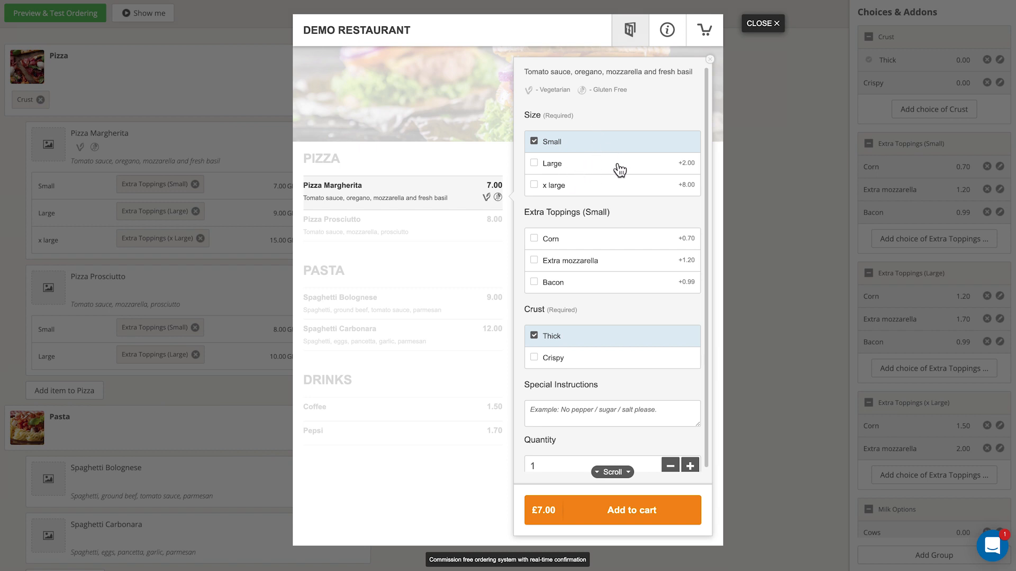
left_click(535, 165)
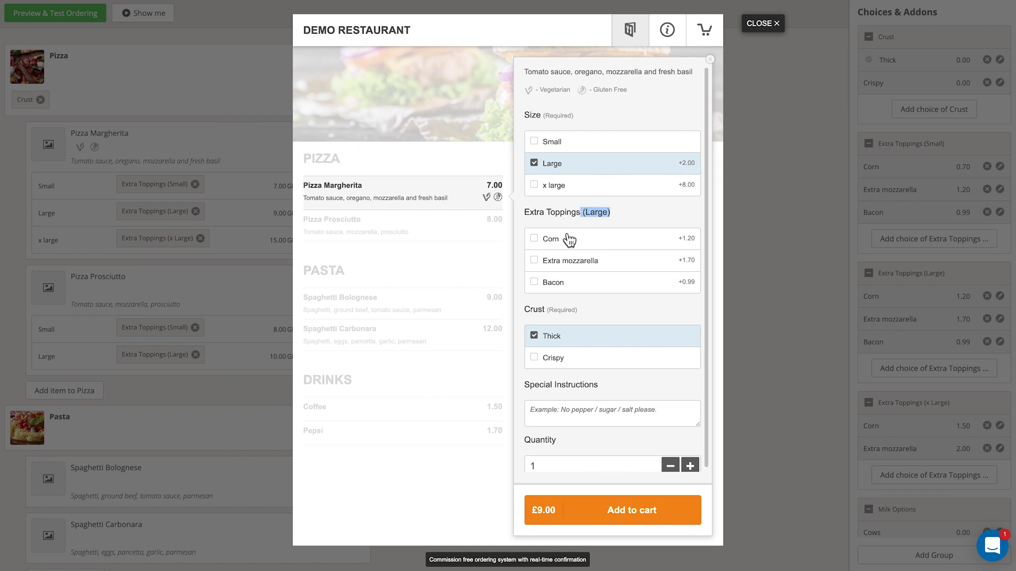
left_click(535, 241)
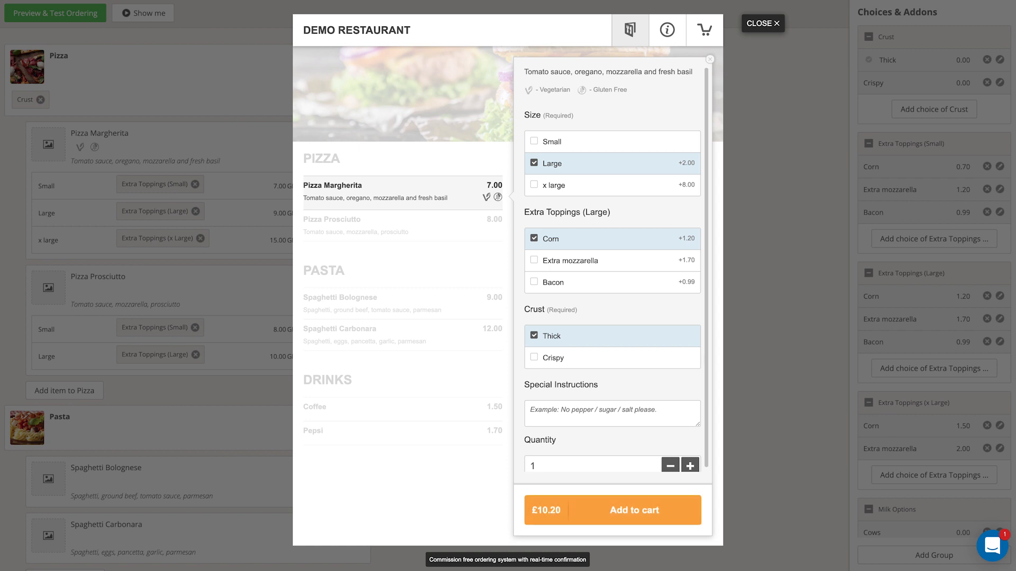
left_click(534, 282)
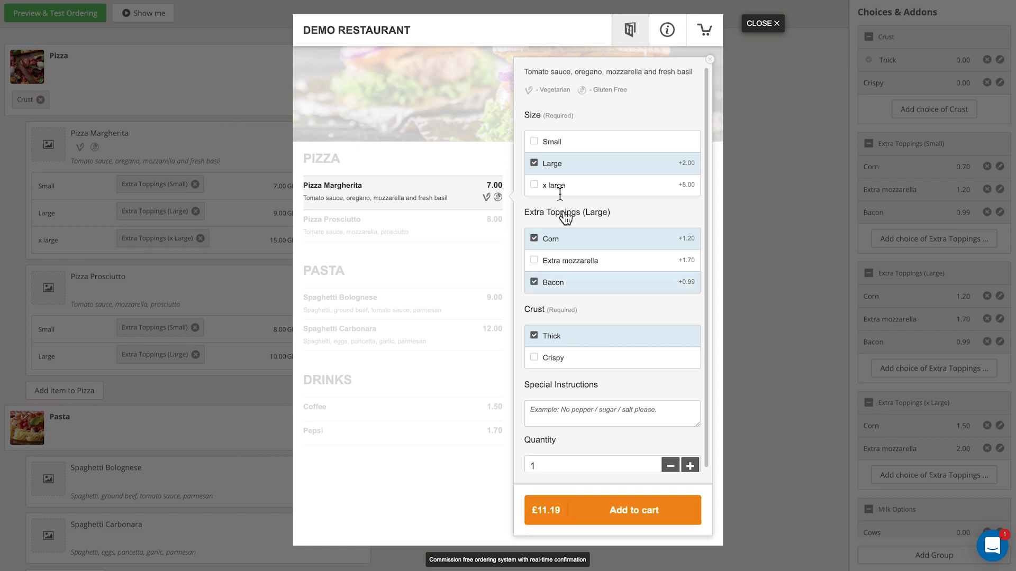
Choose x large with Corn and Extra mozzarella for Pizza Margherita and add it to the cart
left_click(534, 186)
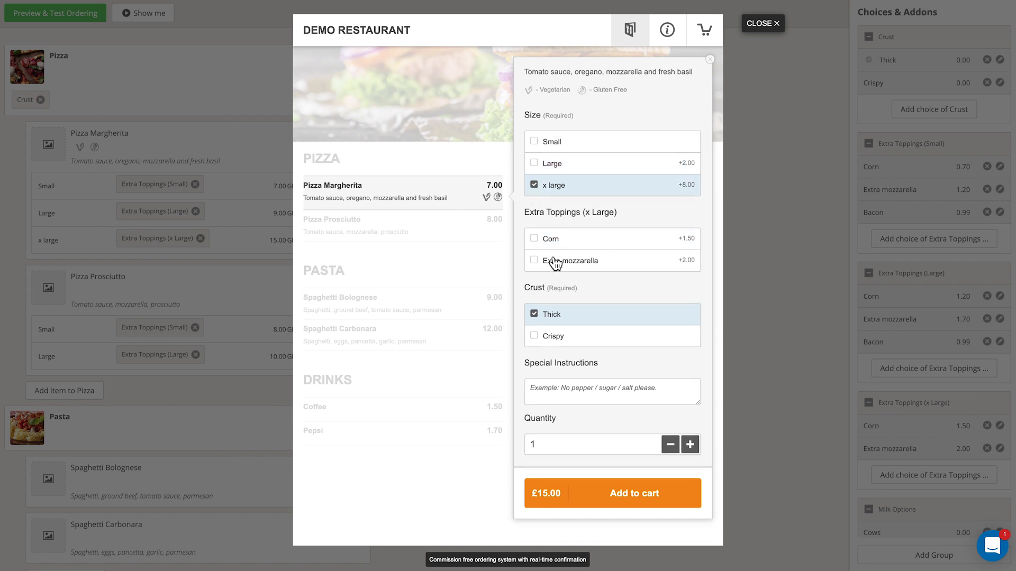
left_click_drag(618, 214, 576, 214)
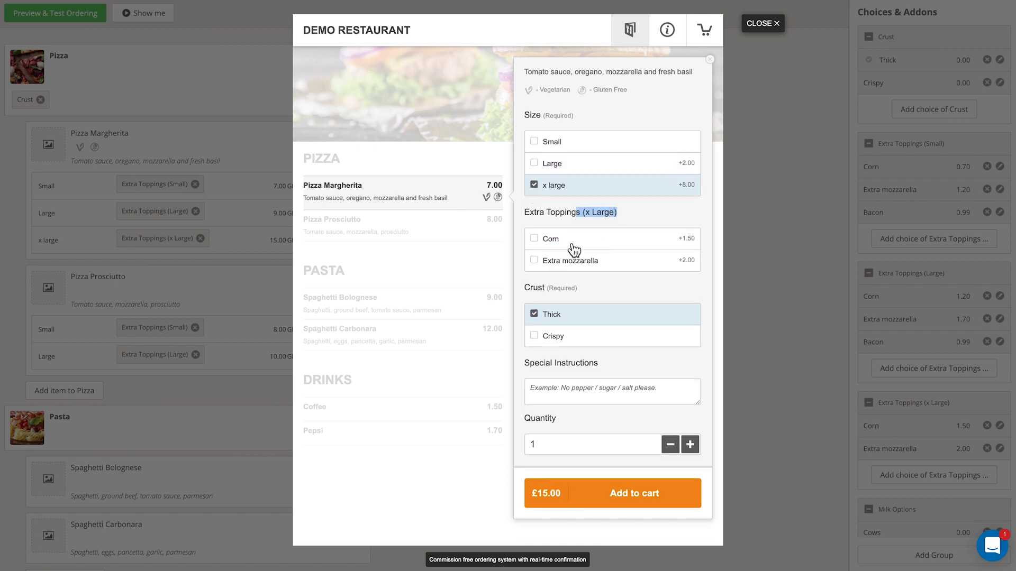
left_click(532, 243)
left_click(532, 261)
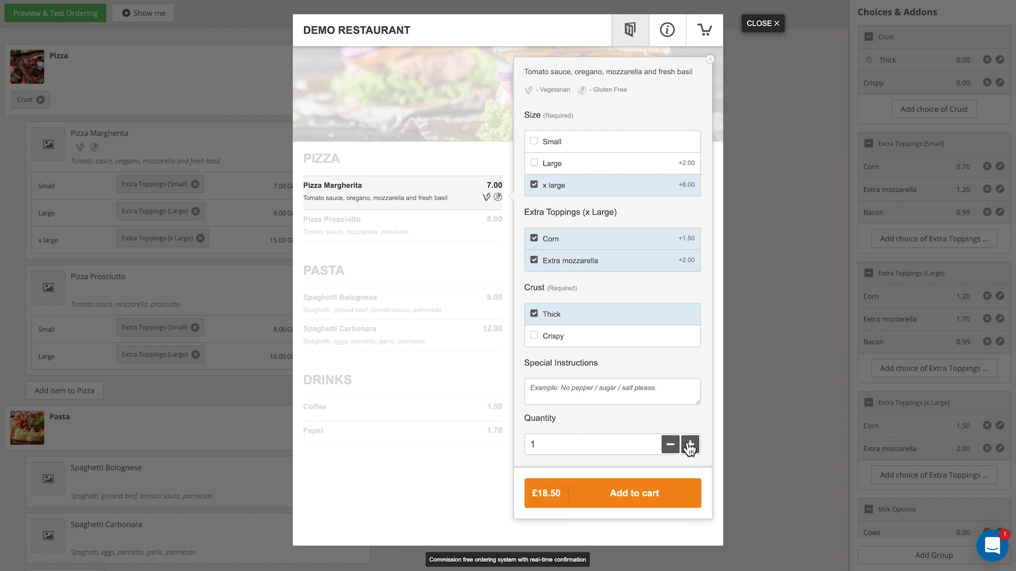
left_click(646, 397)
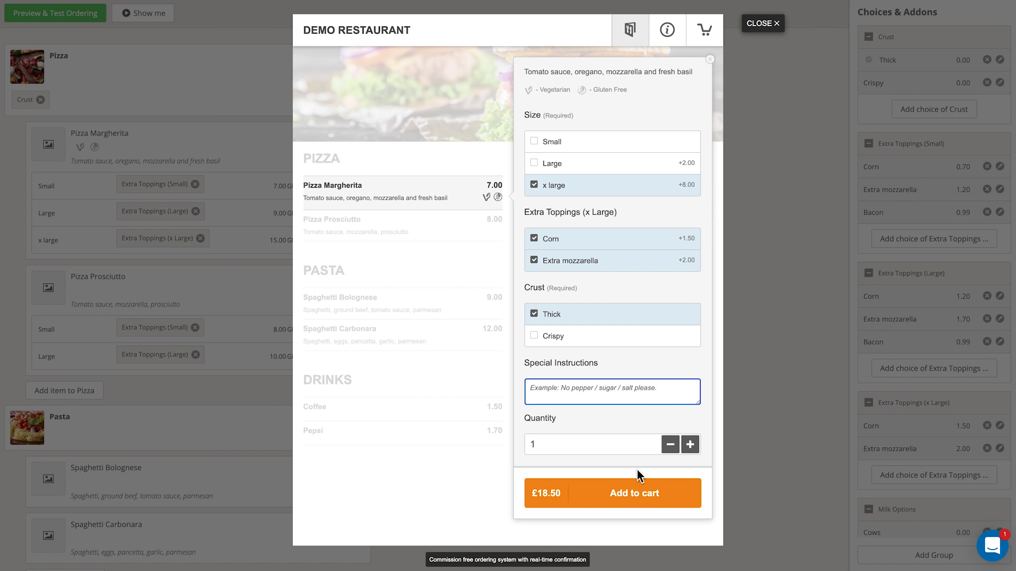
left_click(625, 495)
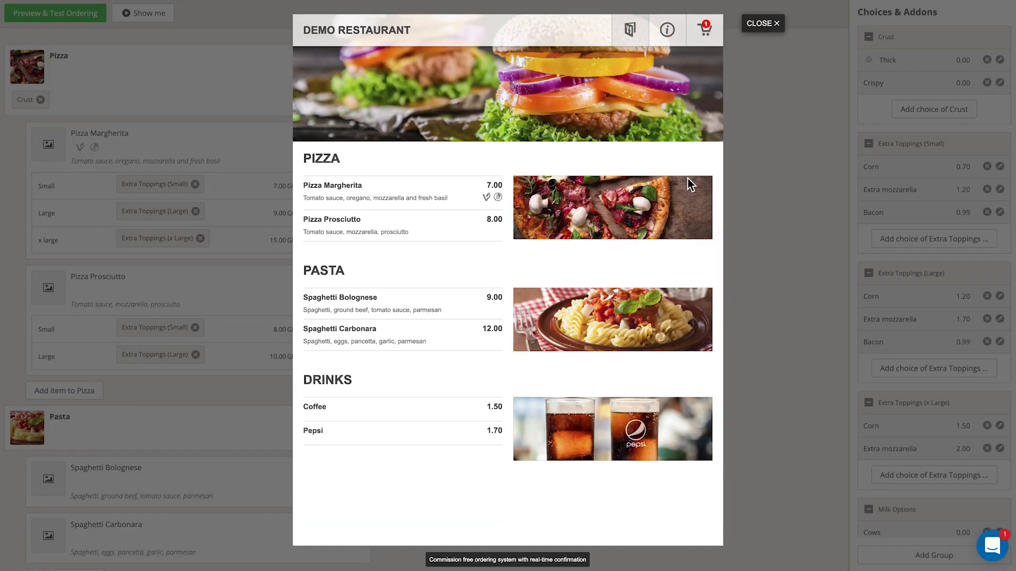
Open the cart, switch the order to pickup, and return to the menu
left_click(705, 33)
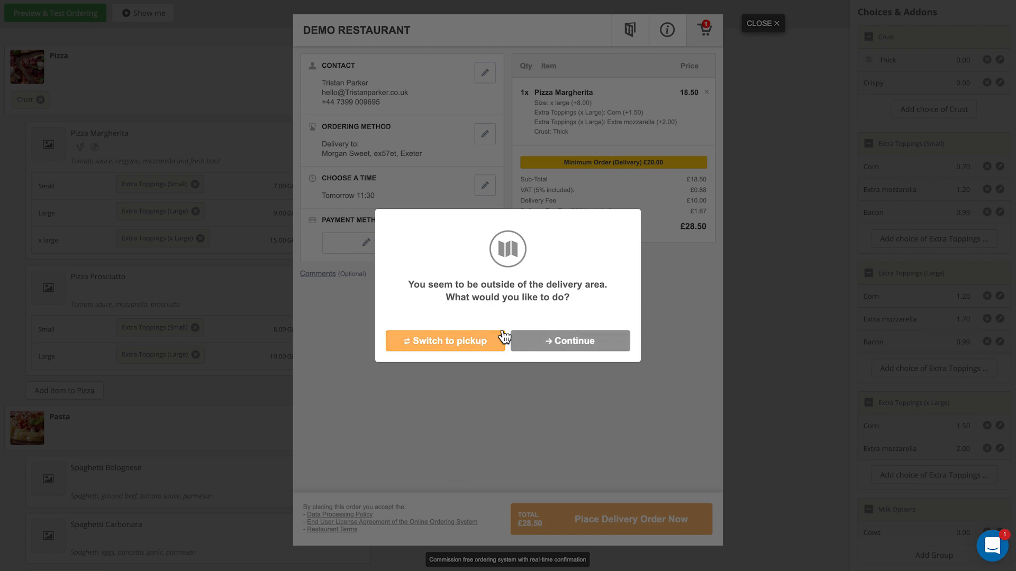
left_click(444, 343)
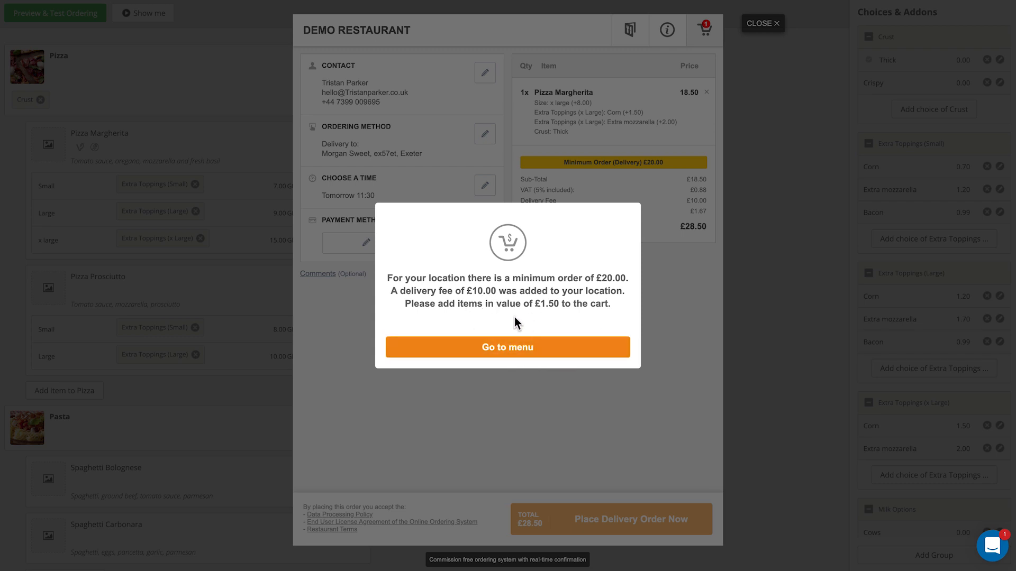
left_click(508, 347)
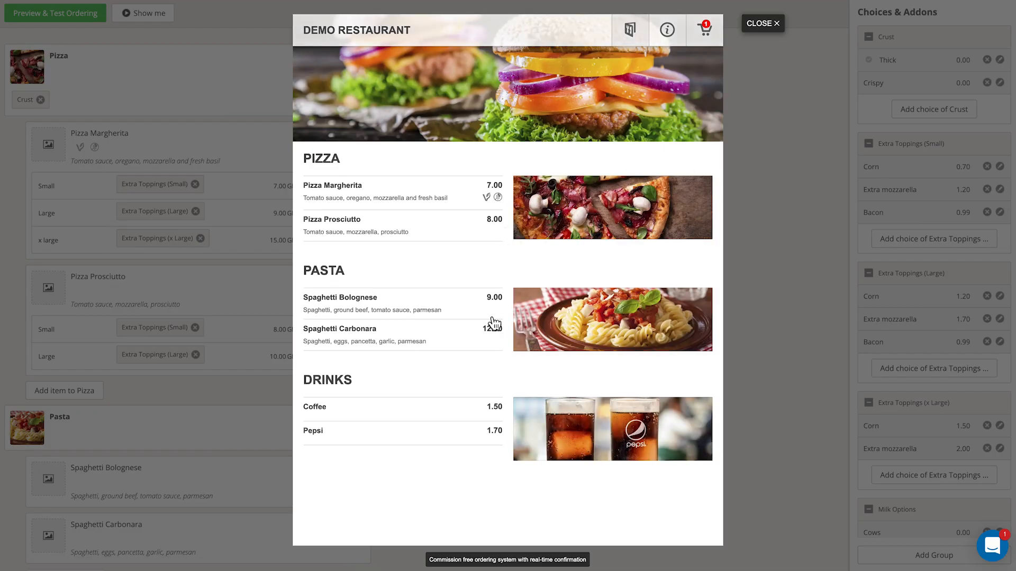
Add a Small Coffee to the cart in the ordering preview
left_click(408, 416)
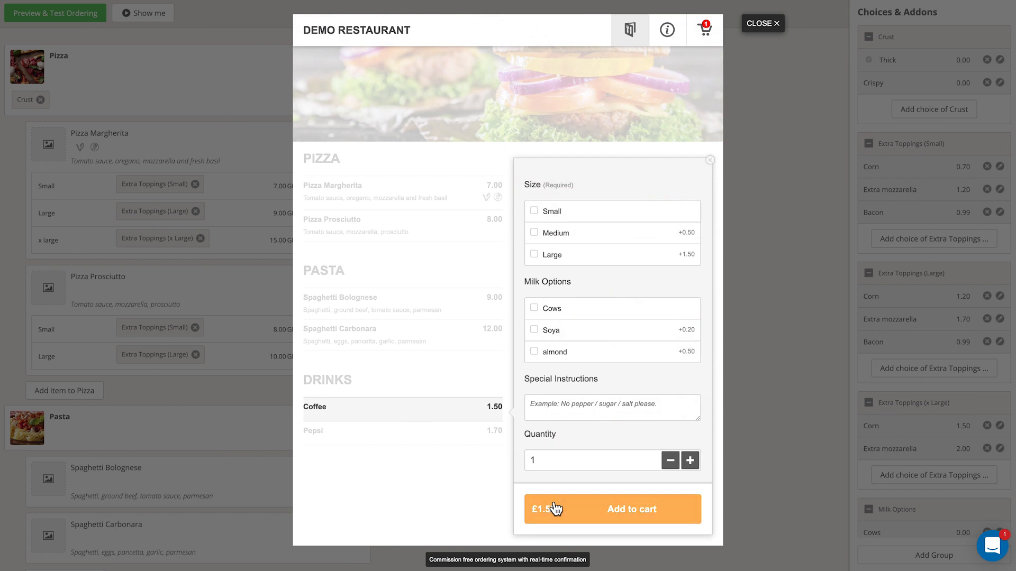
left_click(633, 510)
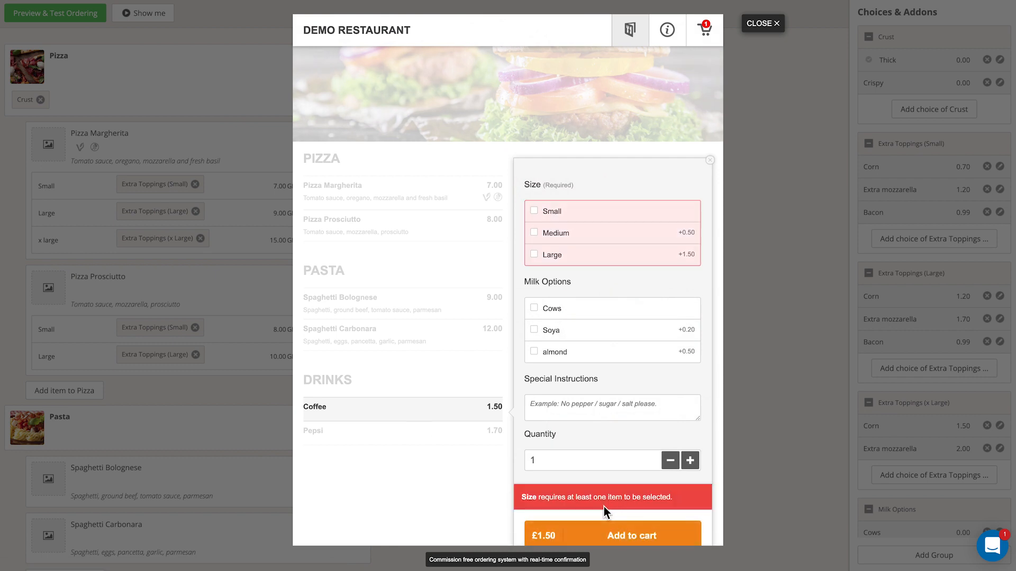
left_click(535, 213)
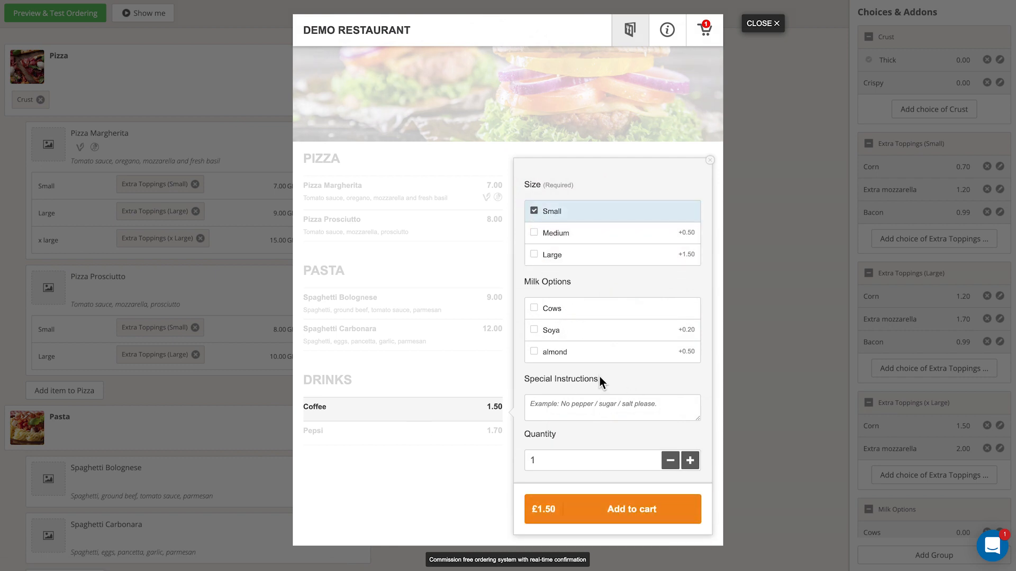
left_click(614, 516)
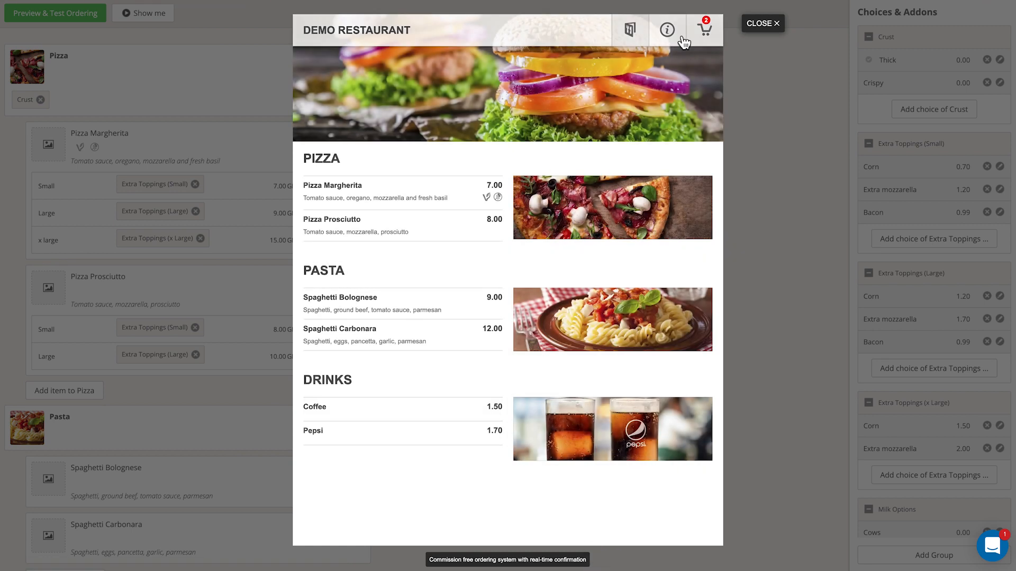
Open the cart, choose Cash as the payment method, and place the delivery order
left_click(704, 31)
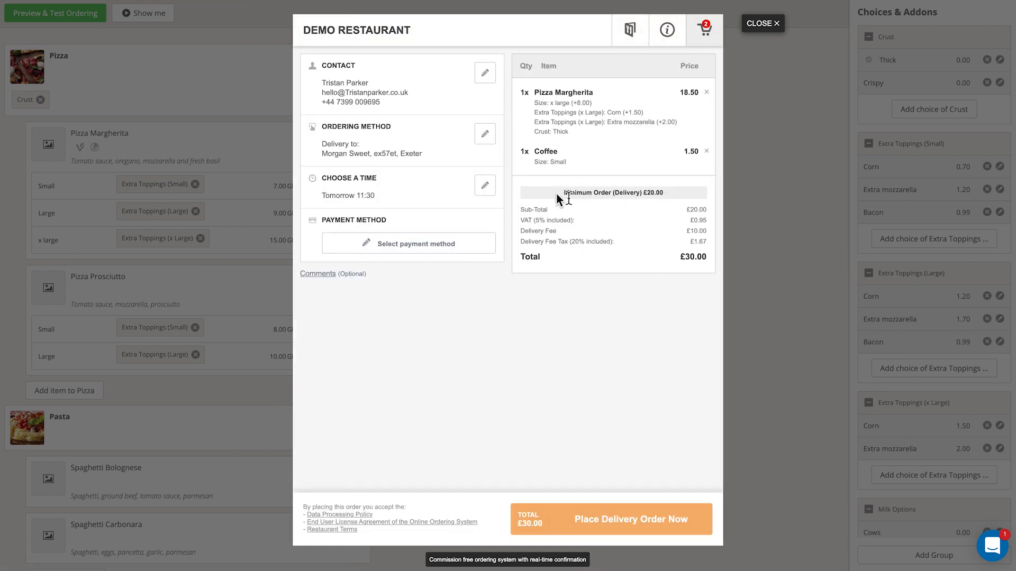
left_click_drag(687, 231, 702, 231)
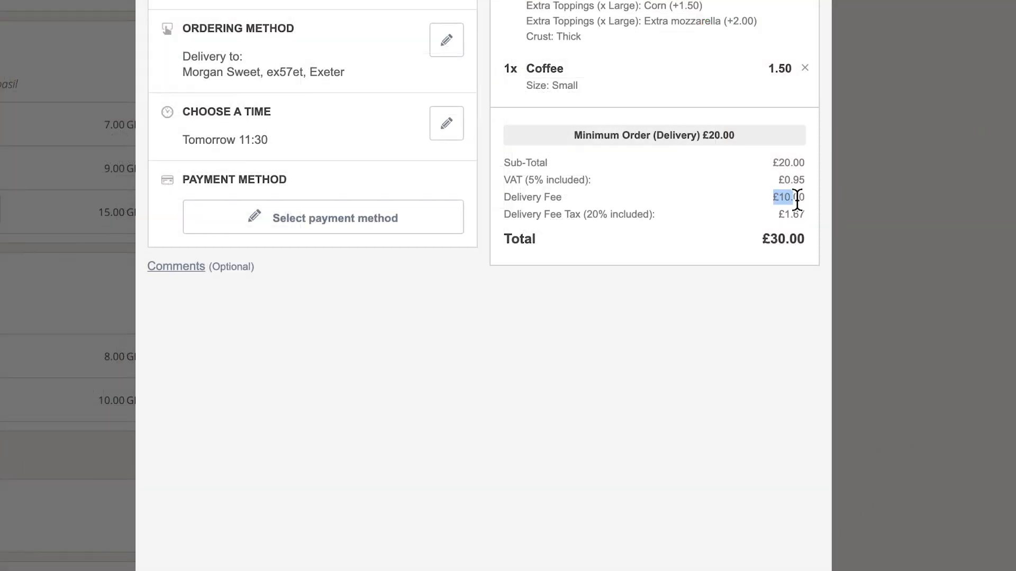
left_click_drag(797, 200, 805, 203)
left_click(319, 231)
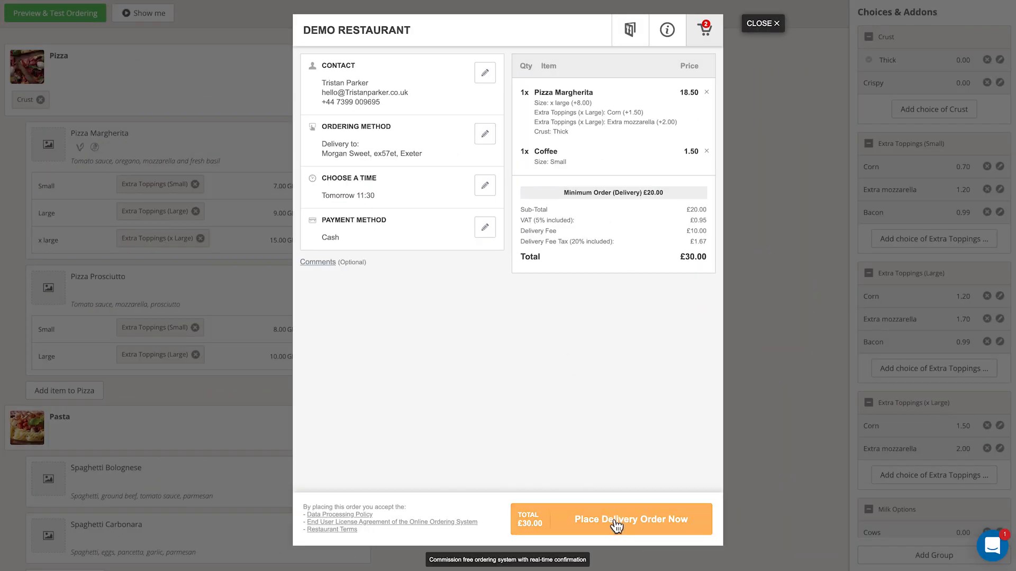
left_click(615, 521)
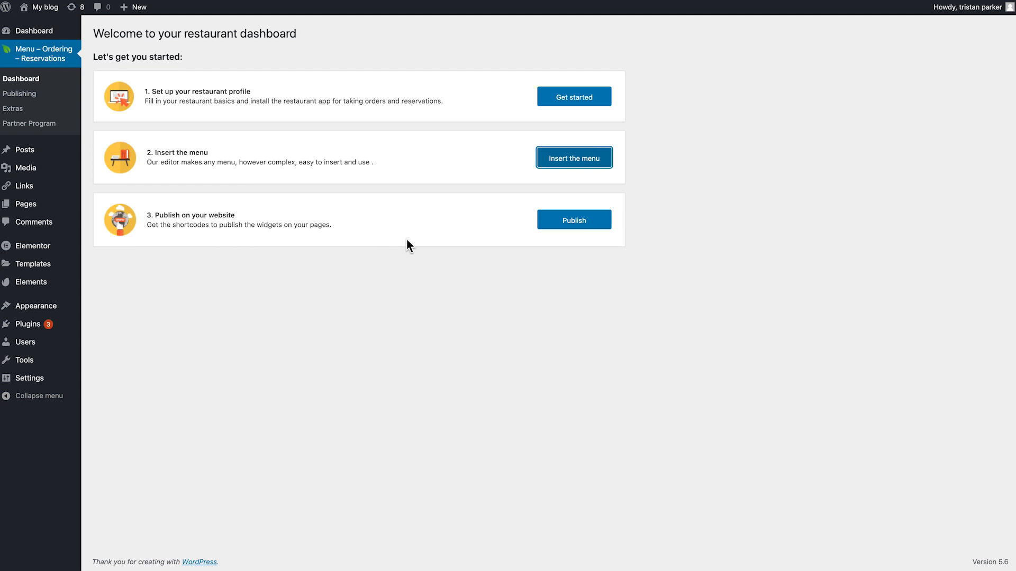
Open the publishing page and change the ordering button's text to Order Now
left_click(576, 227)
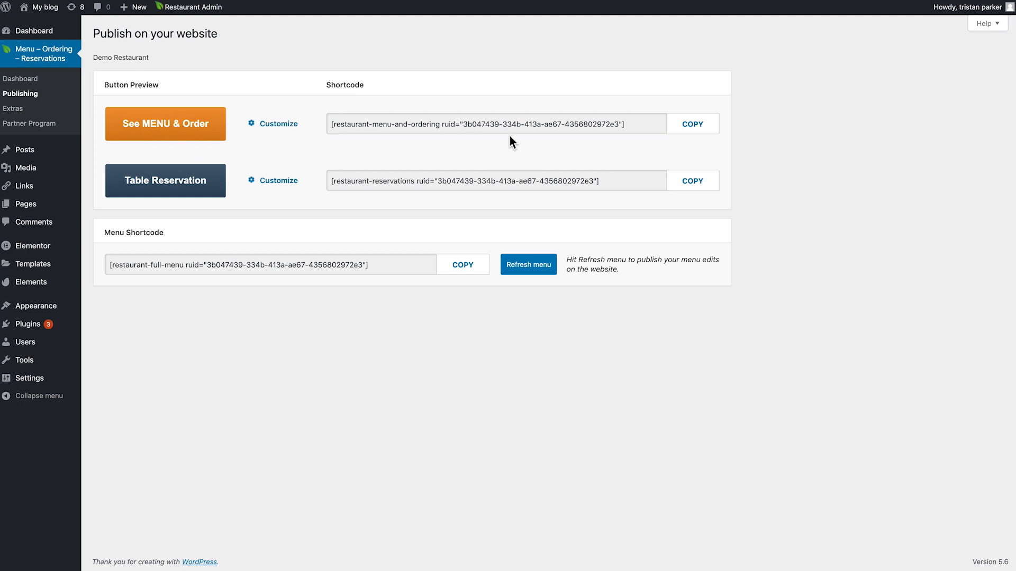
left_click_drag(643, 126, 319, 125)
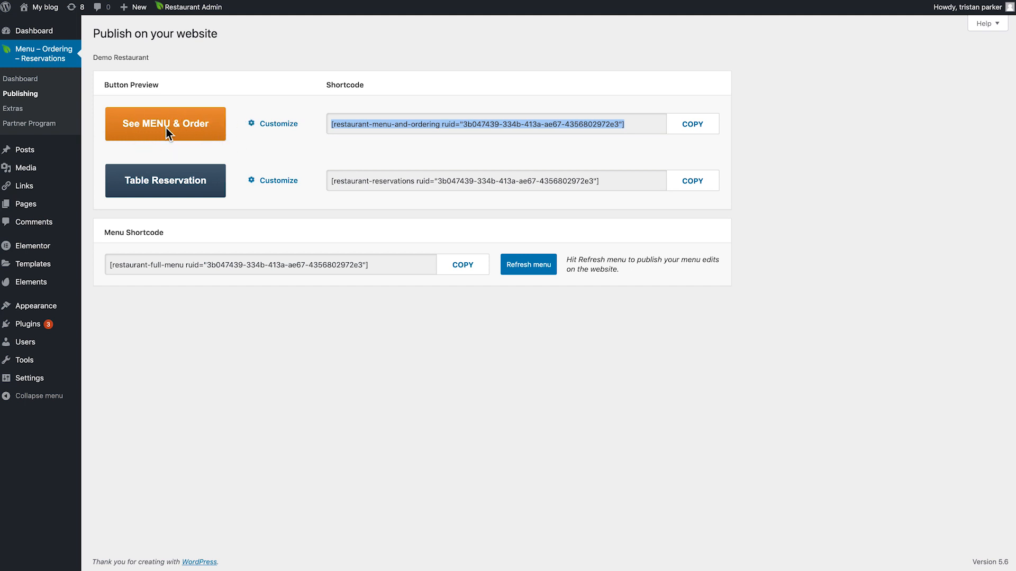
left_click(270, 124)
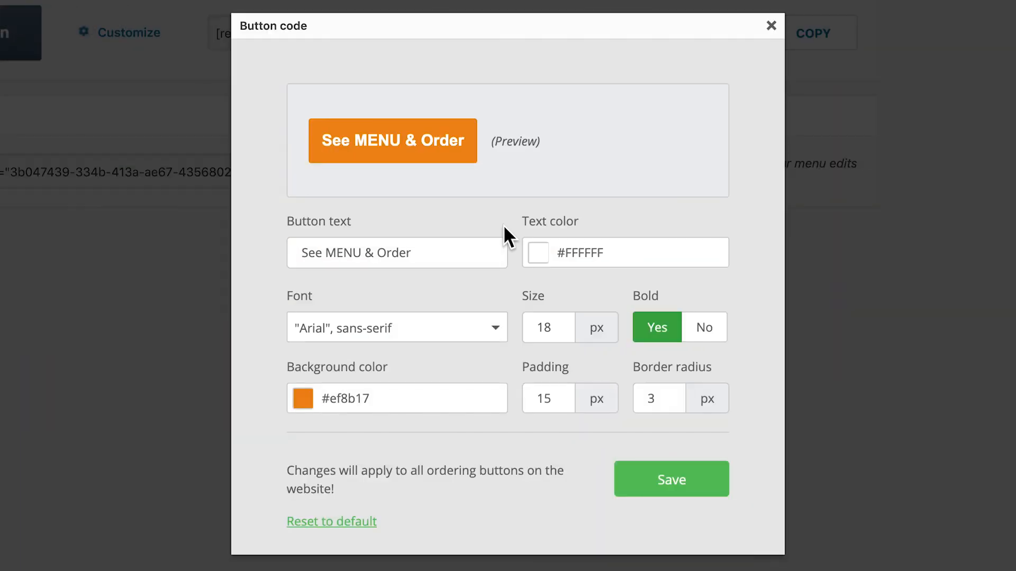
left_click_drag(418, 261, 289, 259)
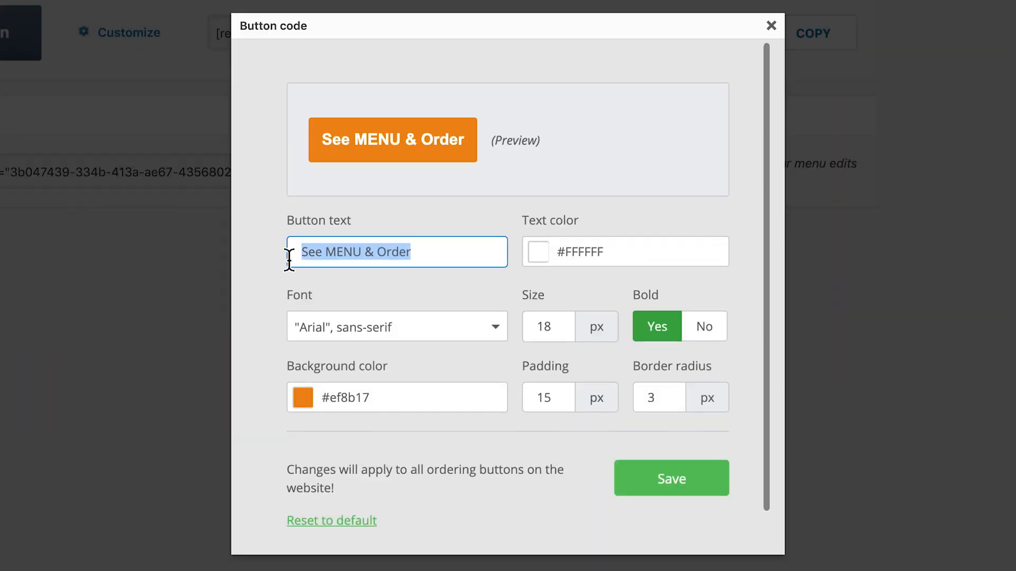
type("Or")
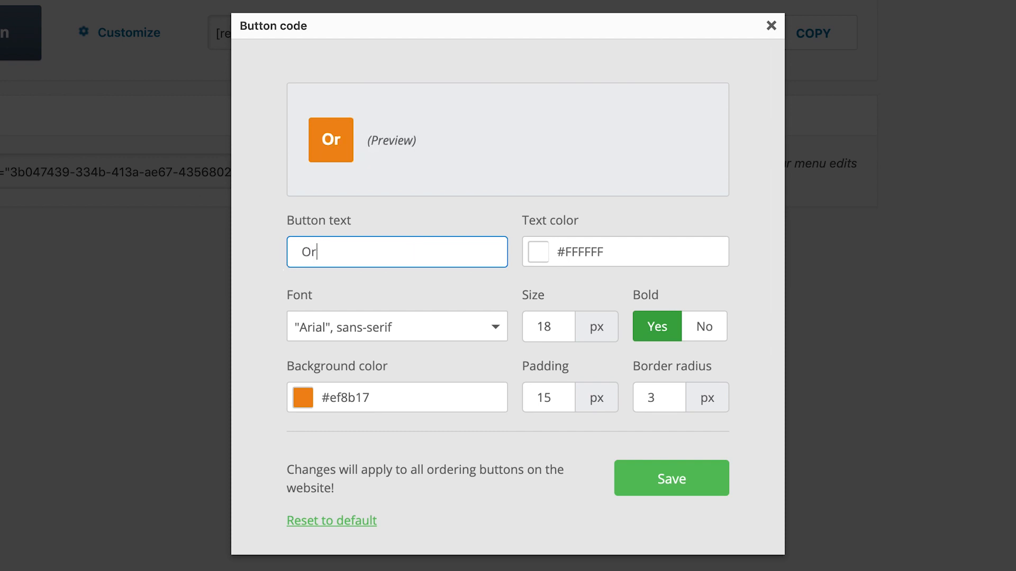
type("der Now")
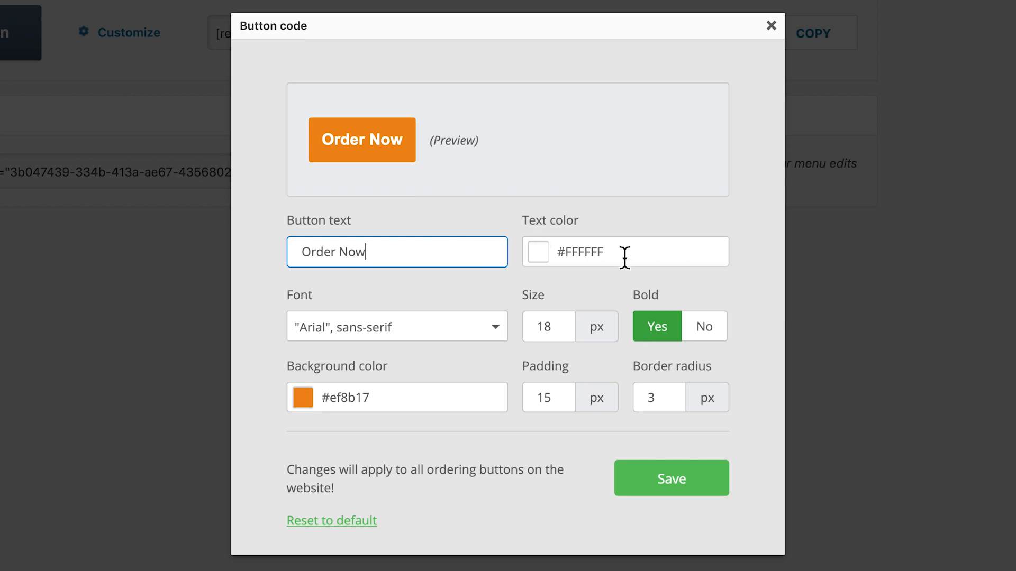
Set the button font to Helvetica, sans-serif and its size to 16 px
scroll(588, 246, "down", 1)
left_click(451, 325)
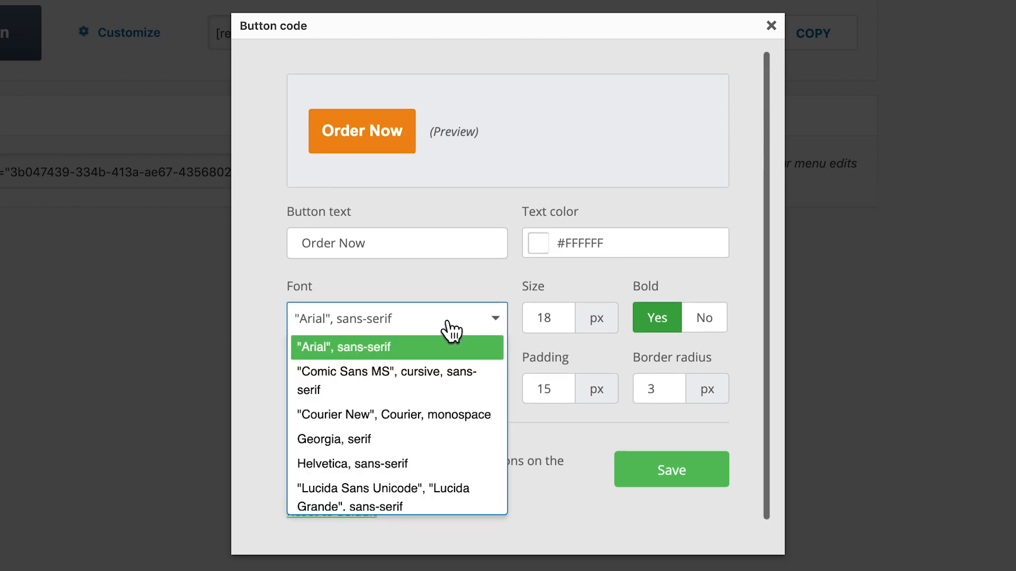
scroll(384, 382, "down", 3)
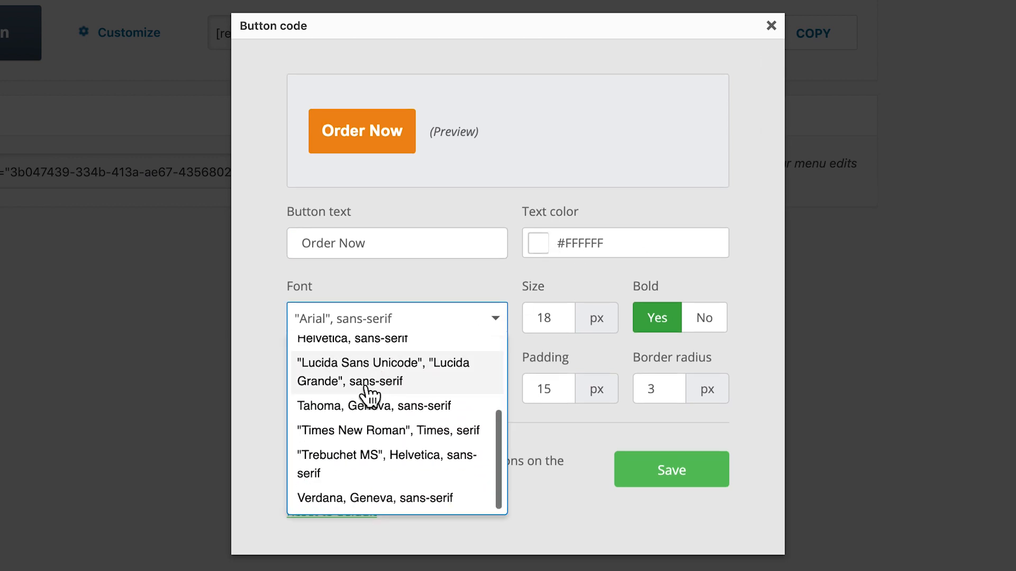
scroll(386, 481, "up", 3)
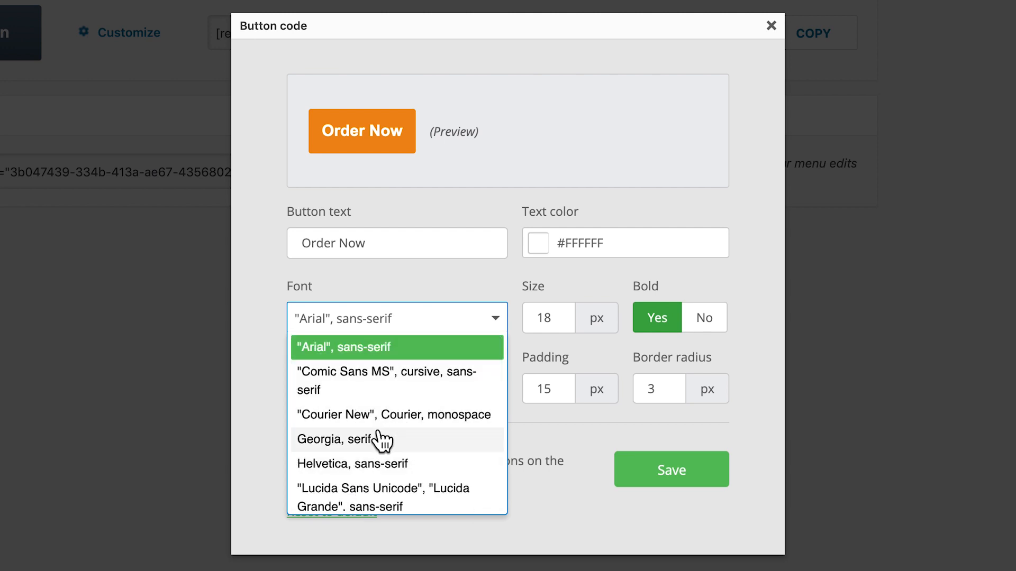
left_click(418, 465)
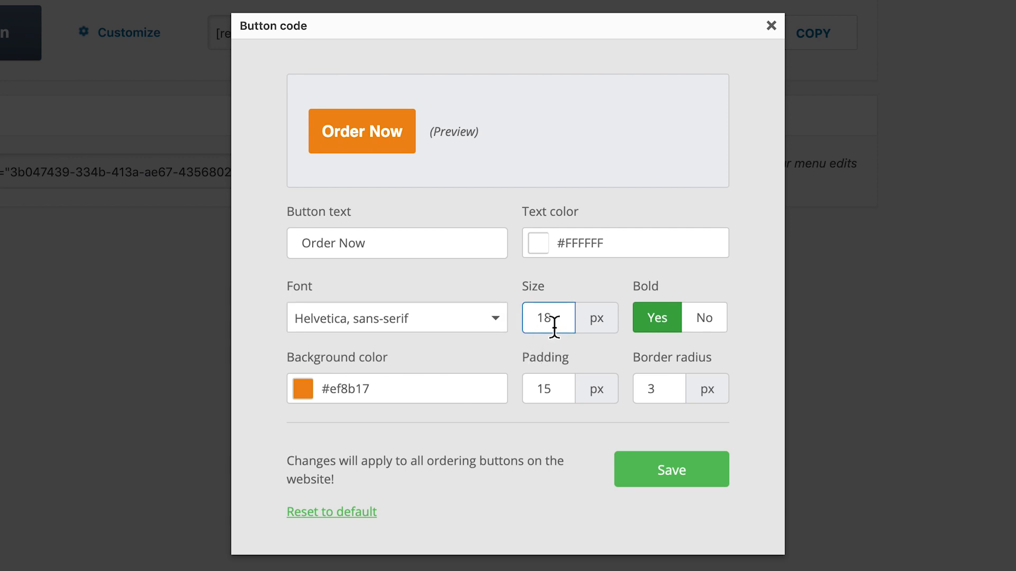
key("BackSpace")
key("BackSpace")
type("1")
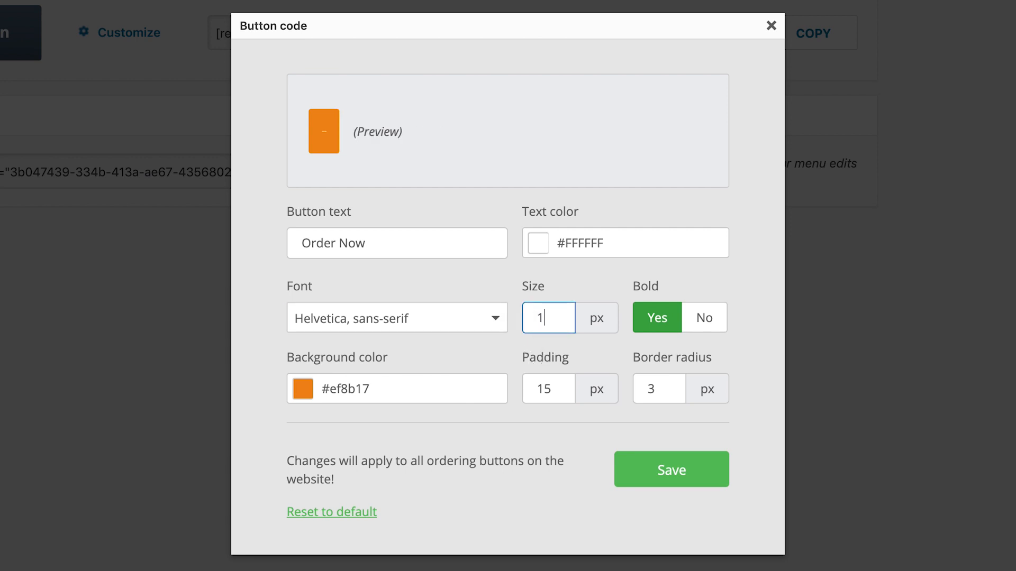
type("6")
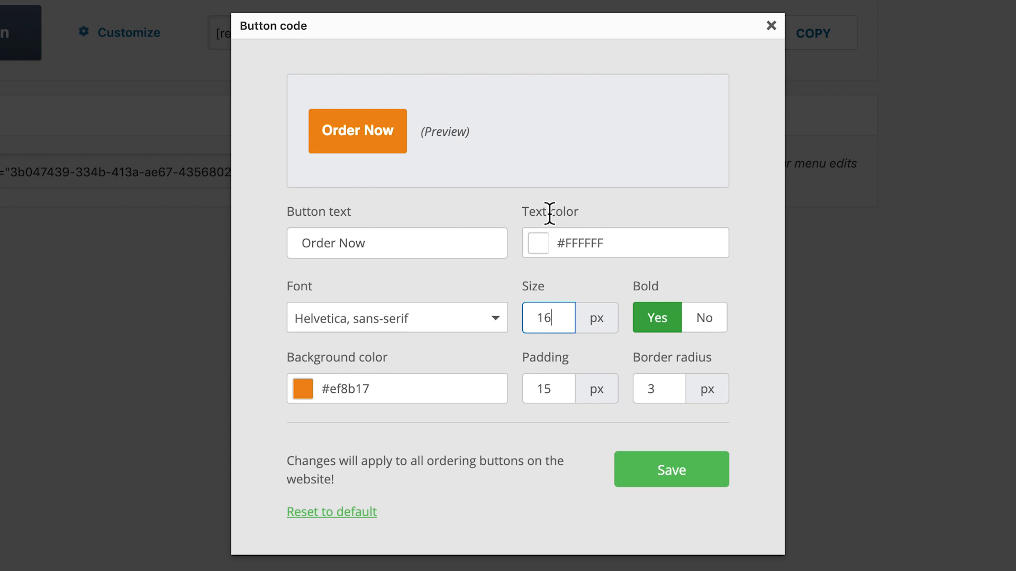
scroll(385, 141, "down", 1)
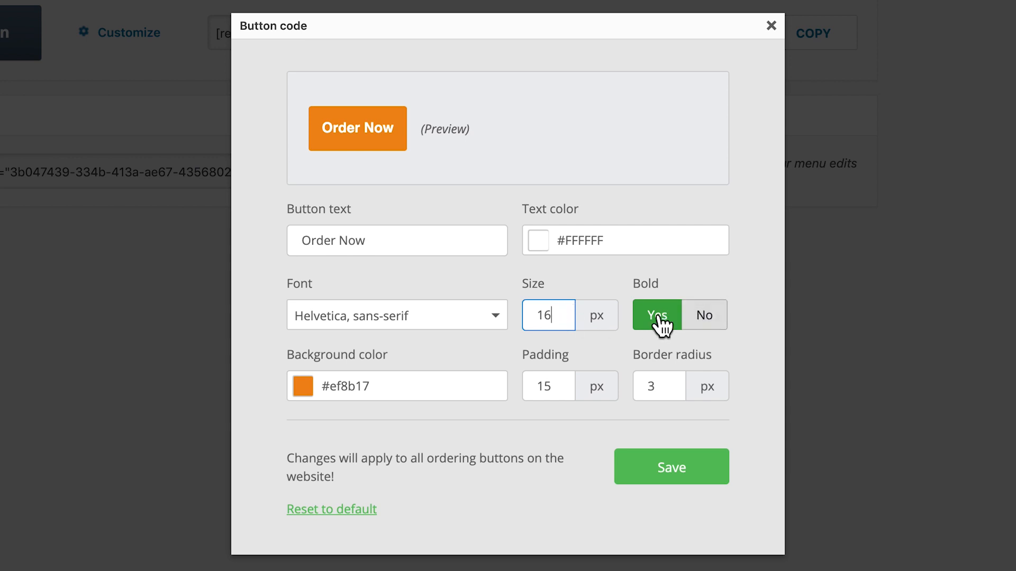
left_click(702, 315)
left_click(657, 315)
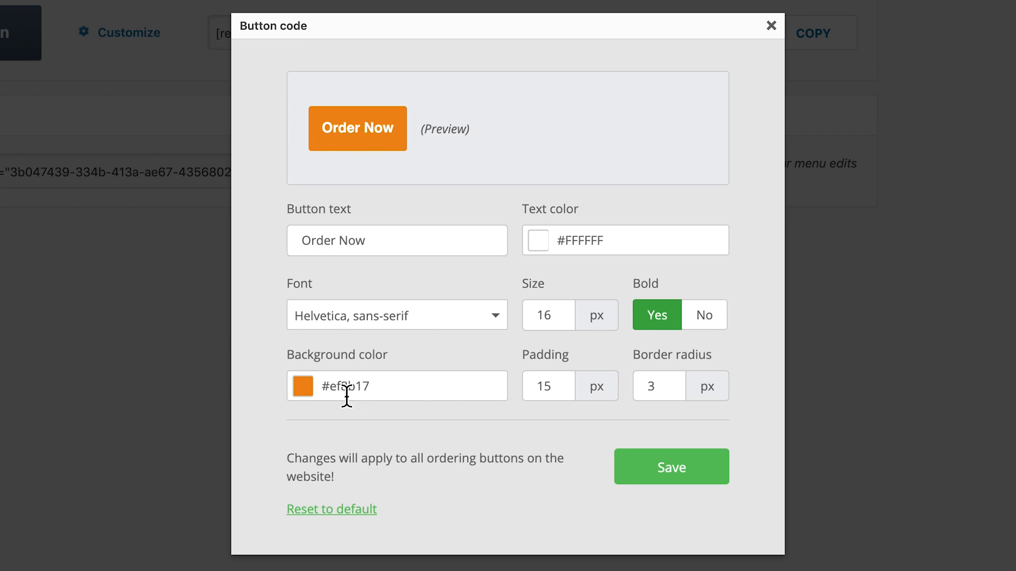
Set the button background colour to #AE1E0E and save the button settings
left_click(365, 391)
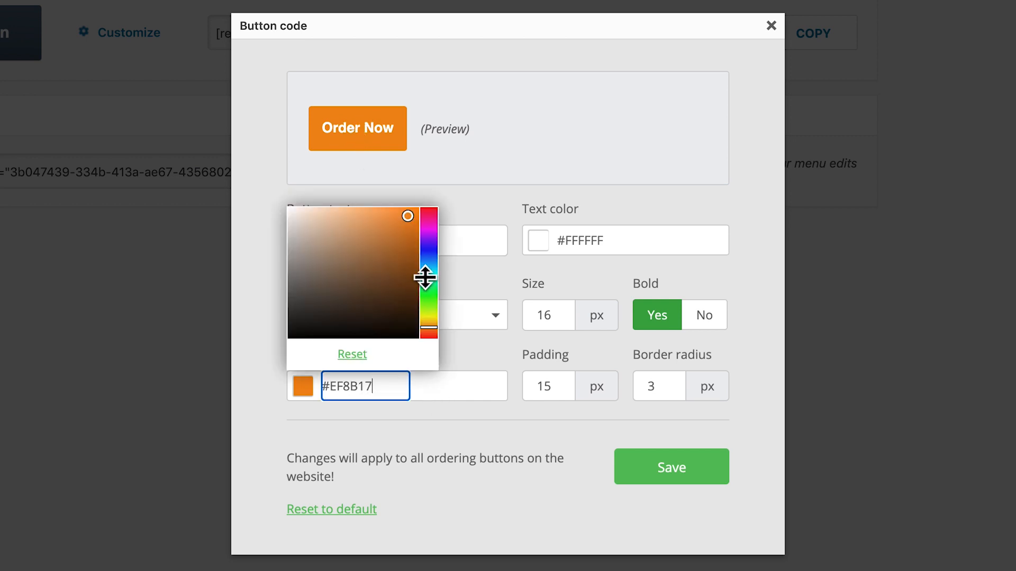
mouse_move(432, 254)
left_mouse_down()
mouse_move(431, 229)
mouse_move(432, 249)
left_mouse_up()
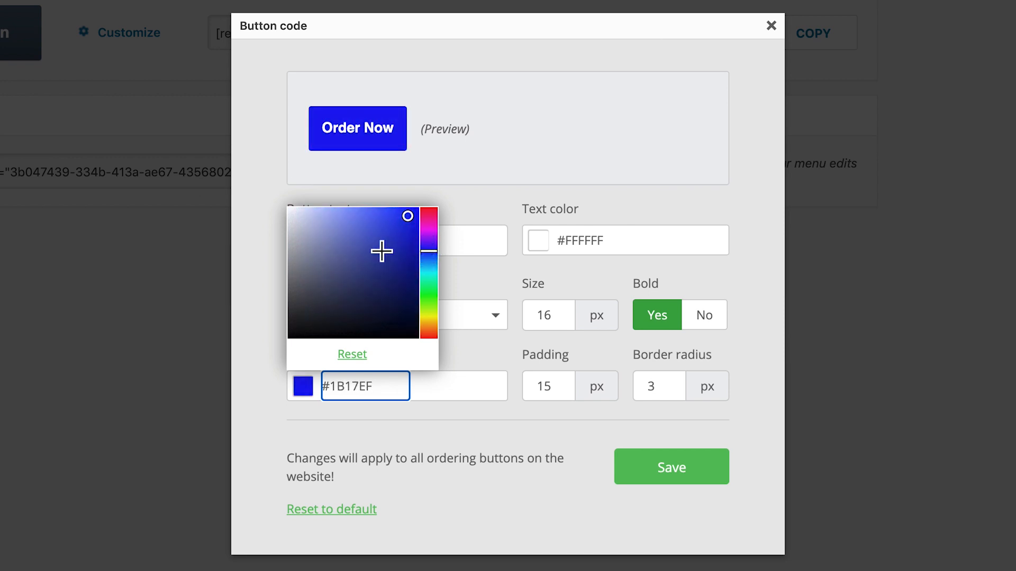
left_click_drag(382, 384, 330, 389)
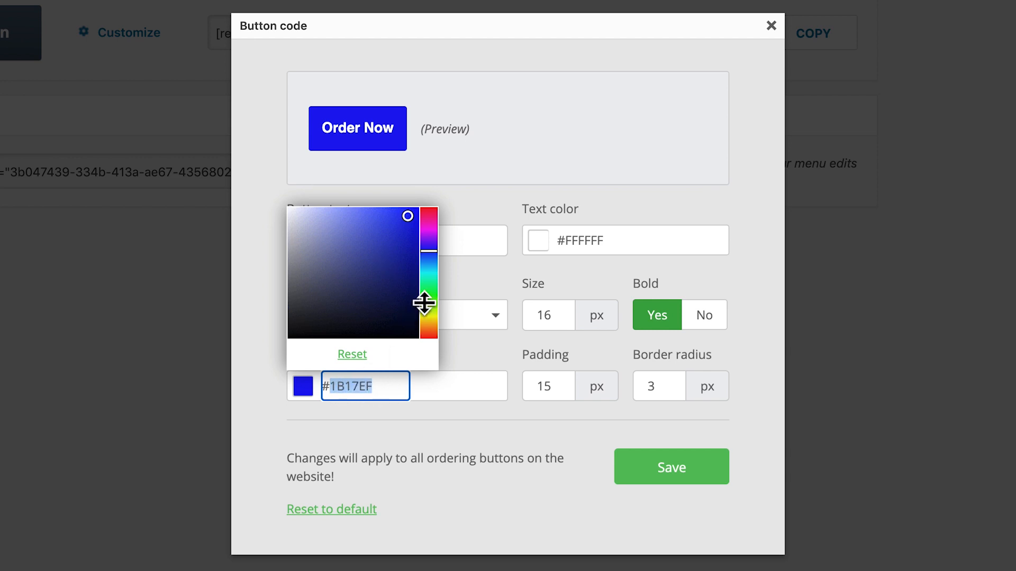
left_click_drag(423, 270, 429, 336)
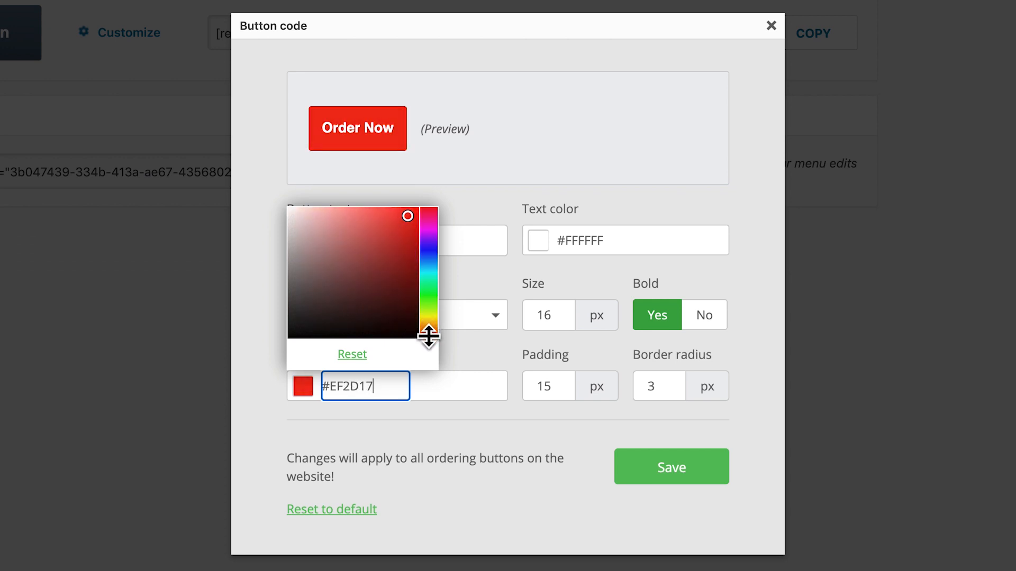
left_click_drag(406, 283, 407, 249)
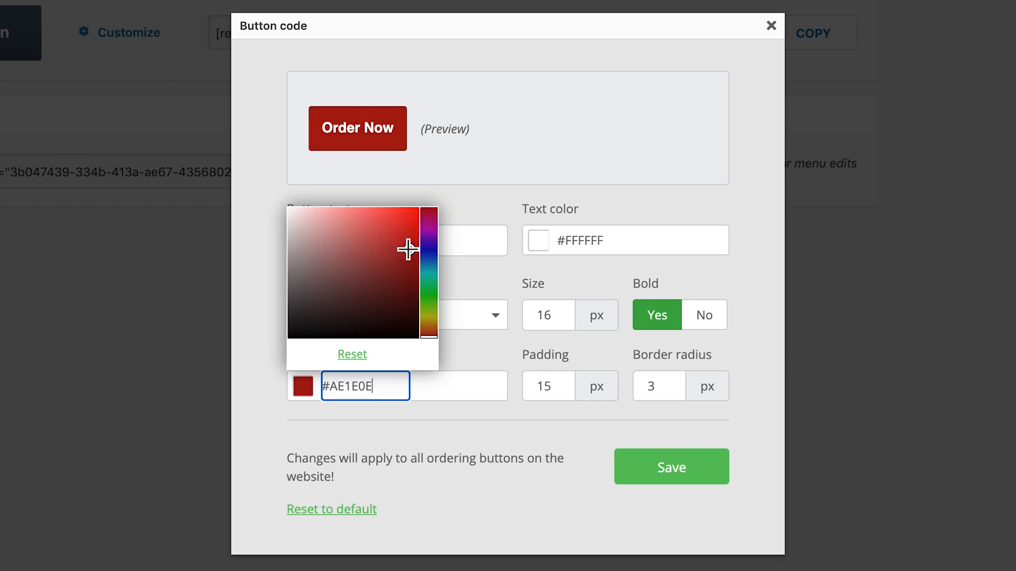
left_click(465, 209)
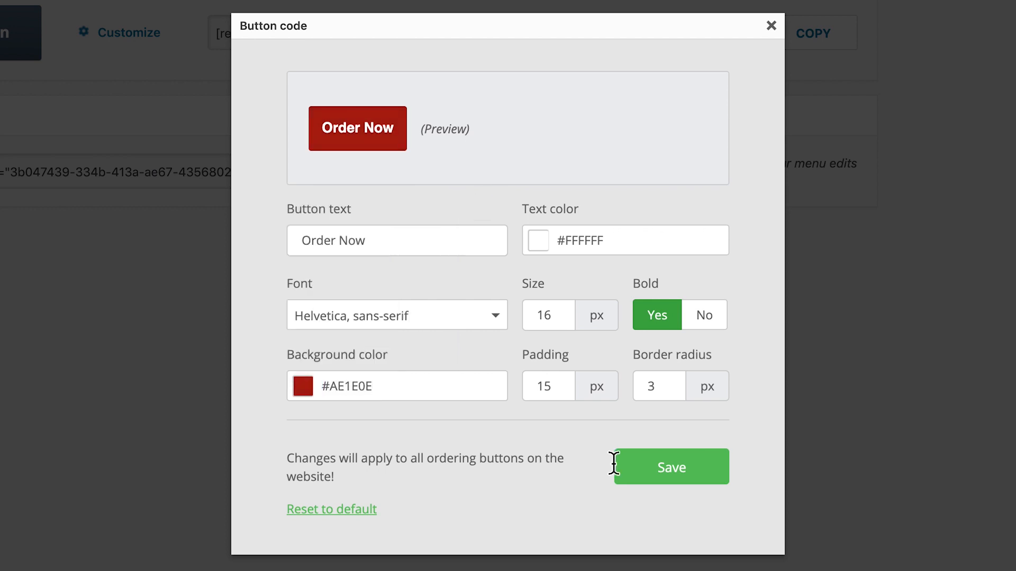
left_click(670, 471)
Copy the menu-and-ordering button shortcode
left_click_drag(631, 126, 329, 125)
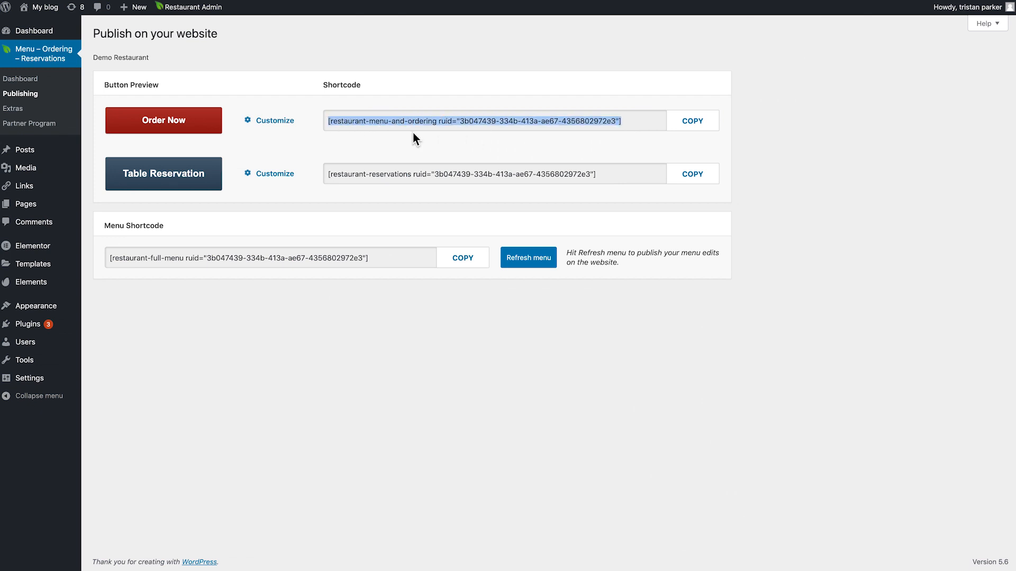
right_click(571, 118)
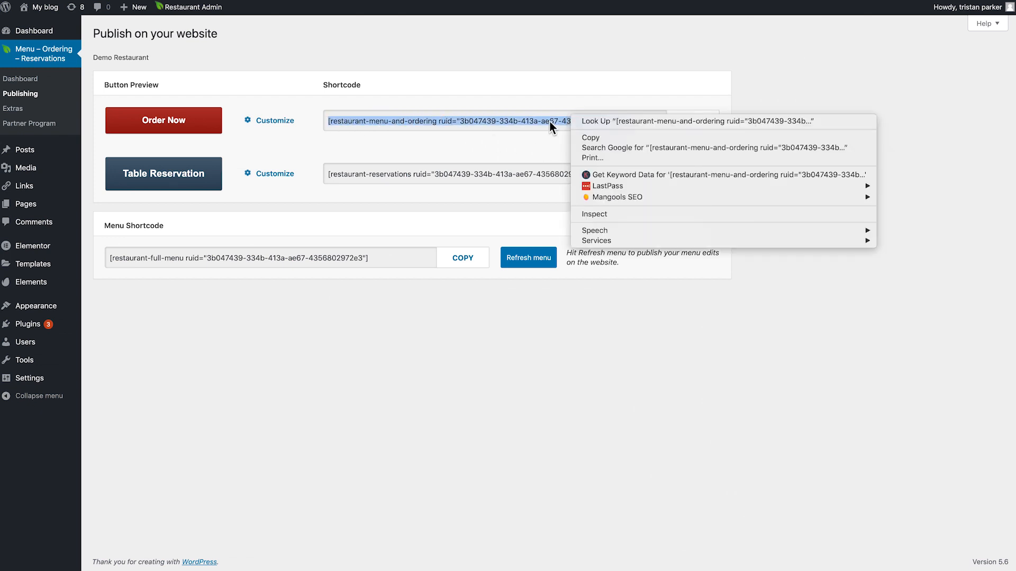
left_click(590, 138)
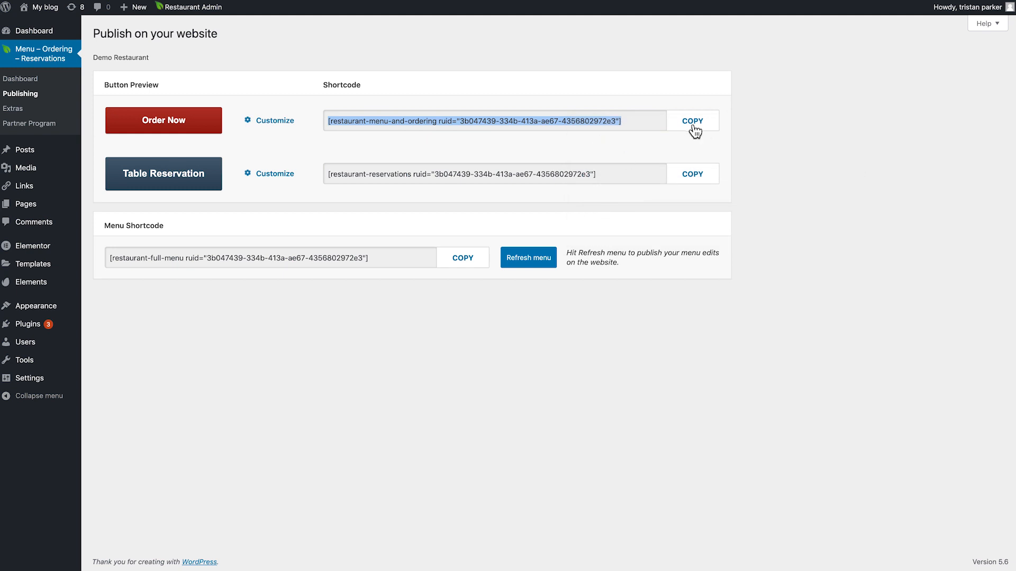
left_click(694, 122)
Open the Home page in Elementor and select the Order Online button for editing
left_click(592, 50)
left_click(26, 204)
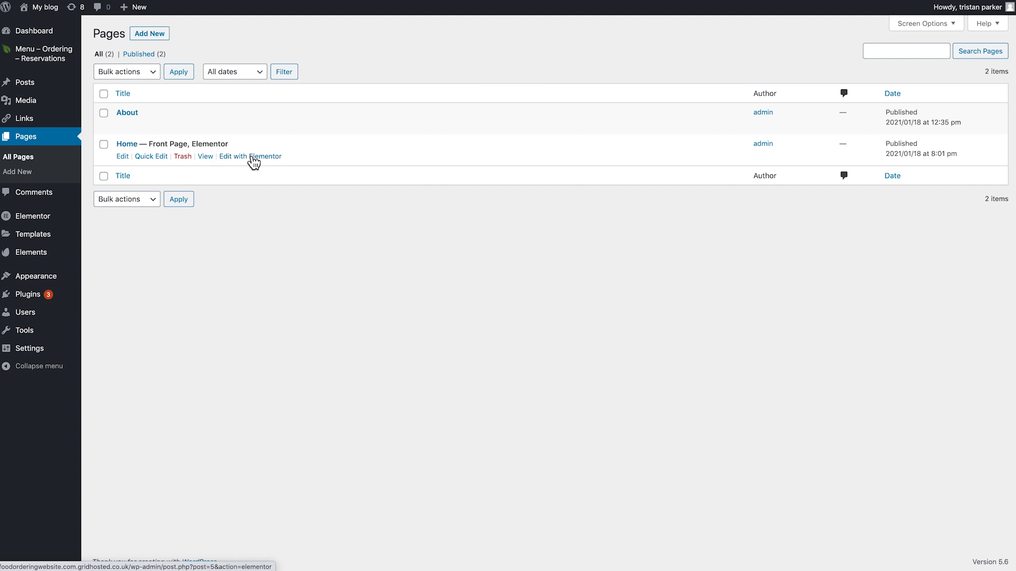
left_click(254, 157)
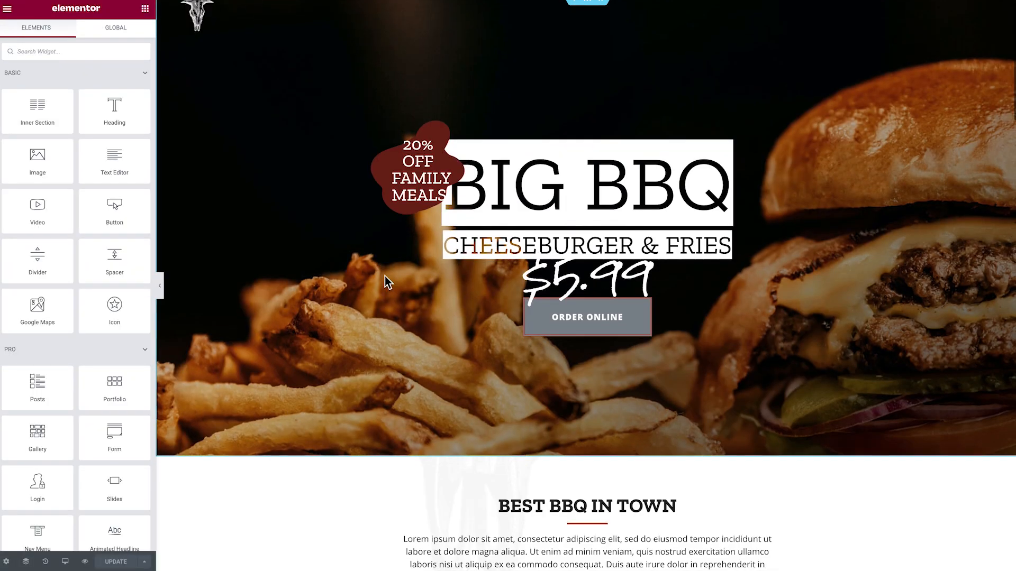
left_click(564, 332)
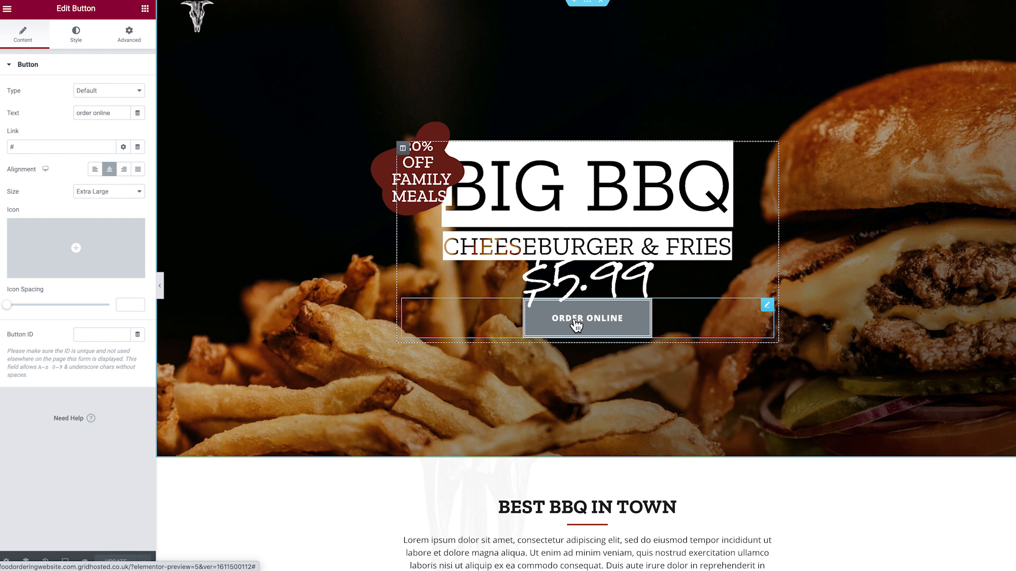
left_click(575, 326)
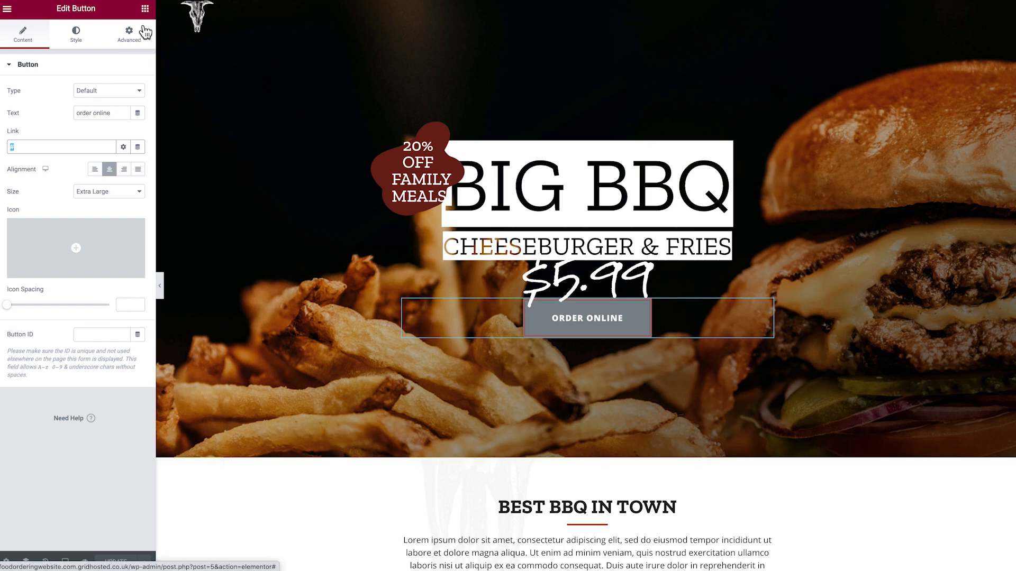
Add a Shortcode widget to the hero section just below the Order Online button
left_click(145, 10)
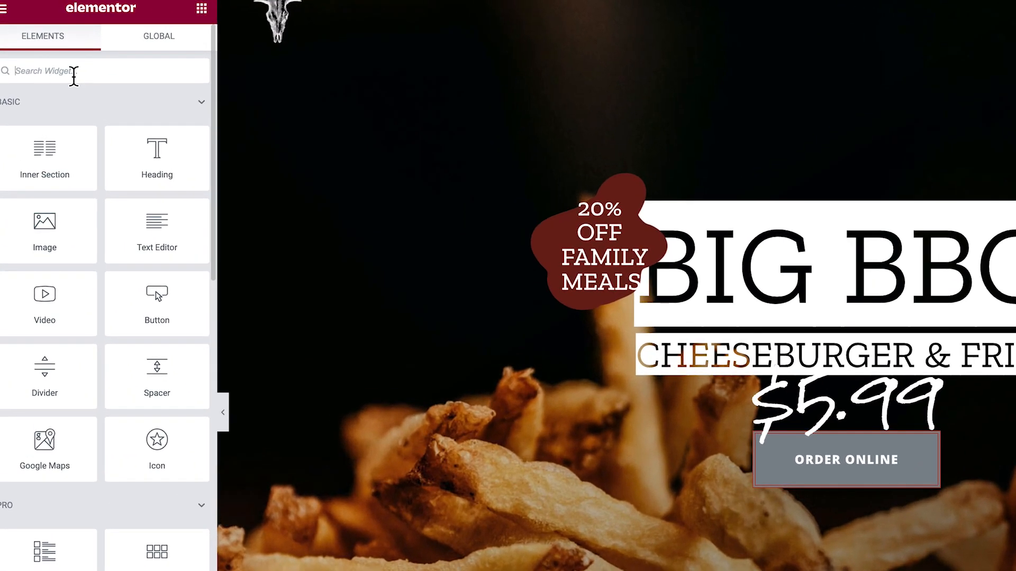
type("short")
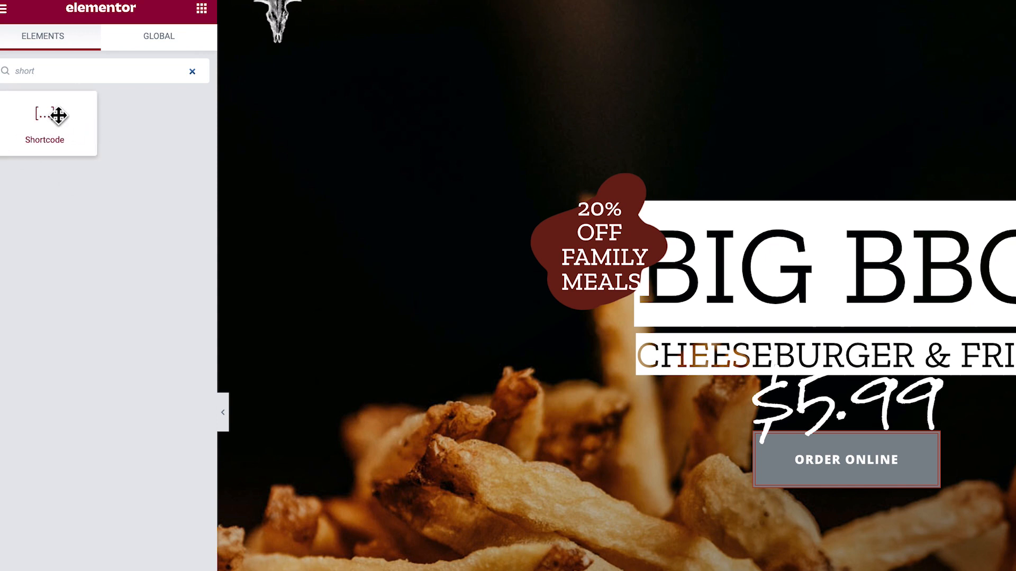
left_click_drag(44, 118, 822, 500)
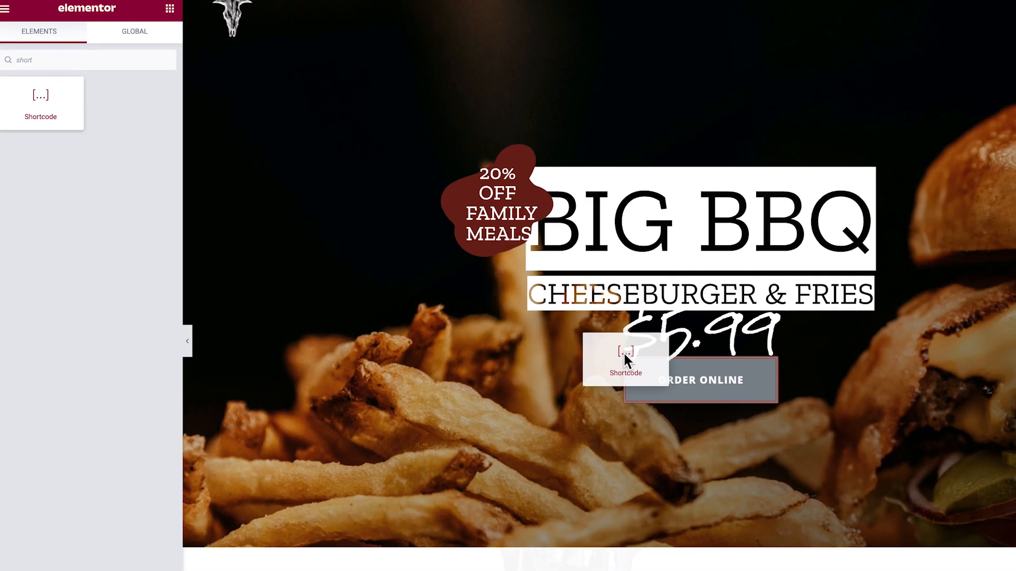
left_click_drag(570, 343, 556, 339)
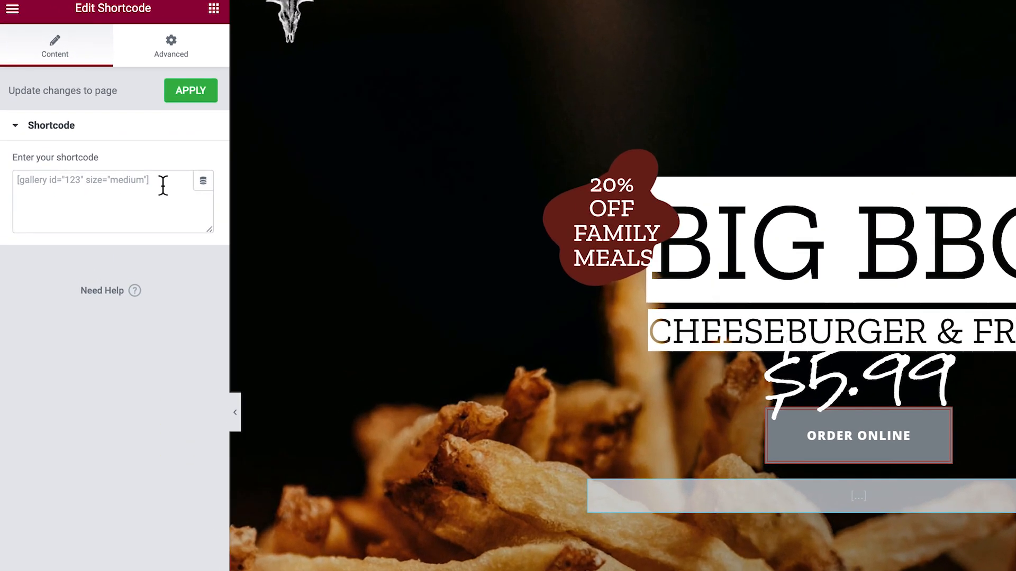
Paste the copied restaurant-menu-and-ordering shortcode into the widget's shortcode field
left_click(163, 185)
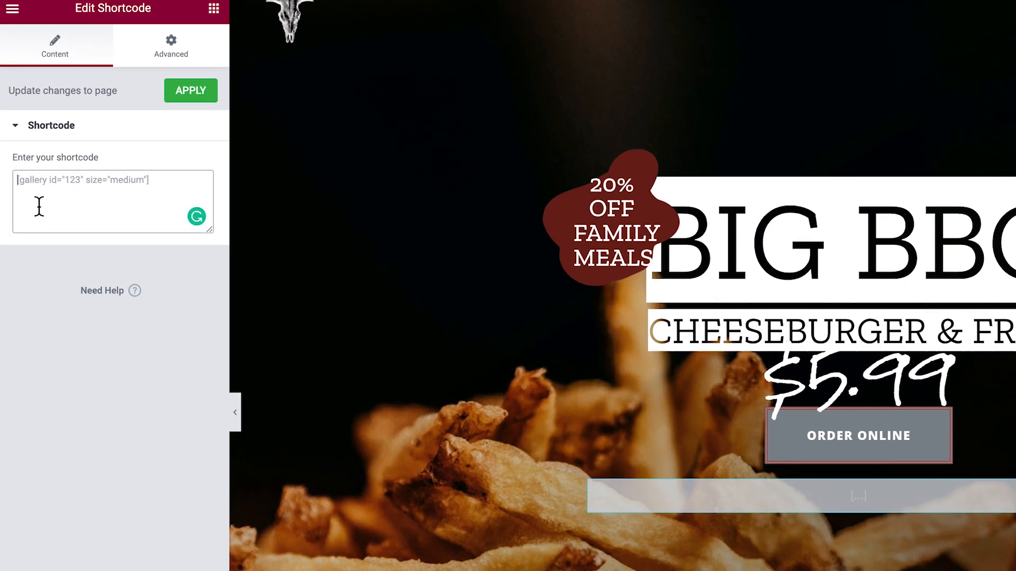
right_click(37, 184)
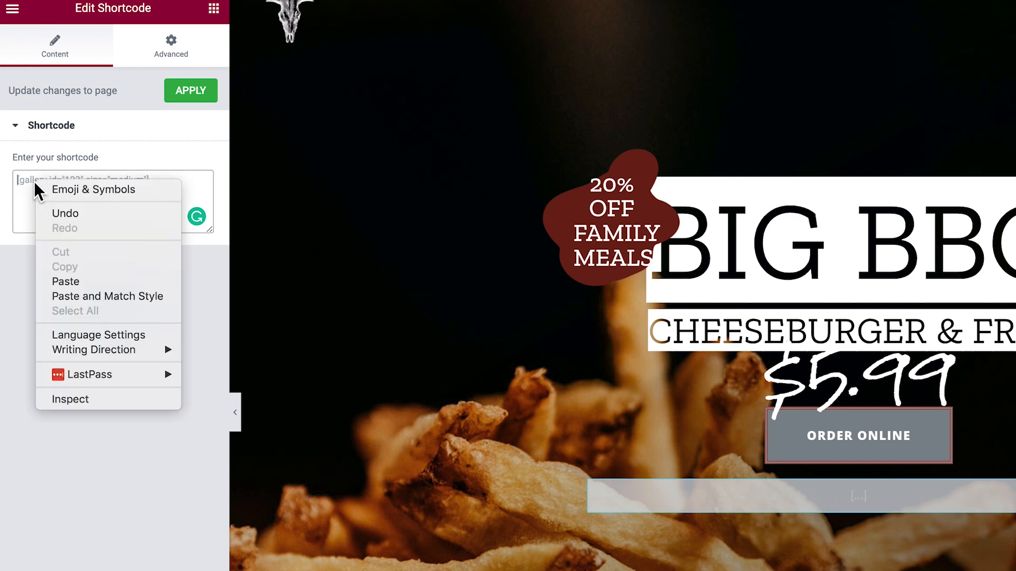
left_click(82, 279)
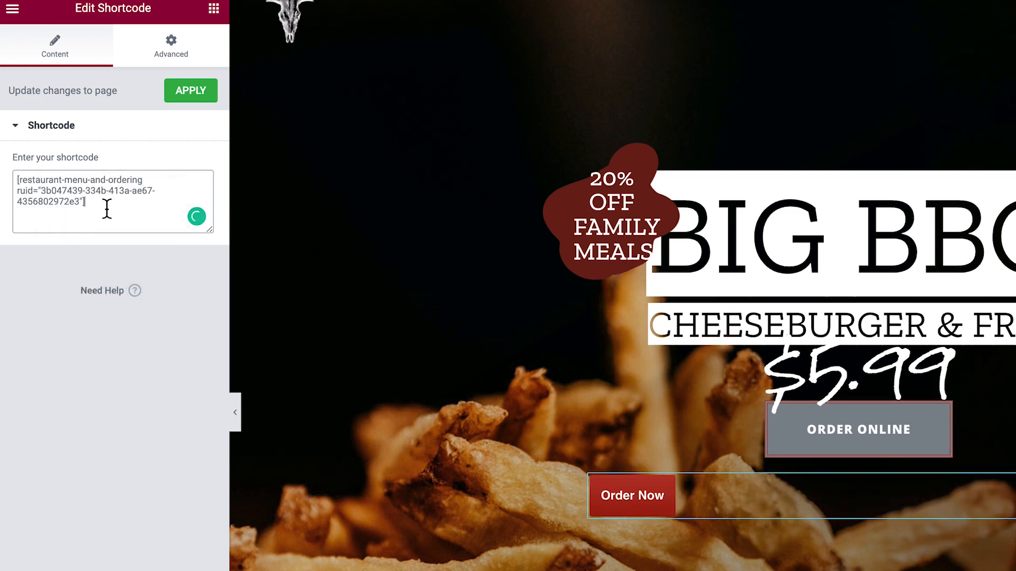
left_click_drag(106, 209, 5, 186)
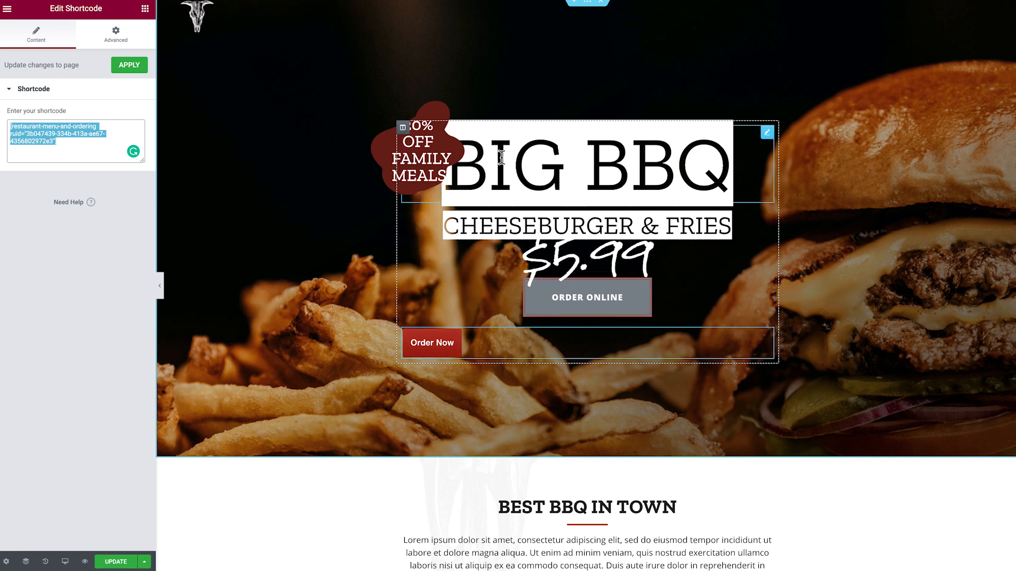
Set the hero column's horizontal alignment to Center
left_click(403, 128)
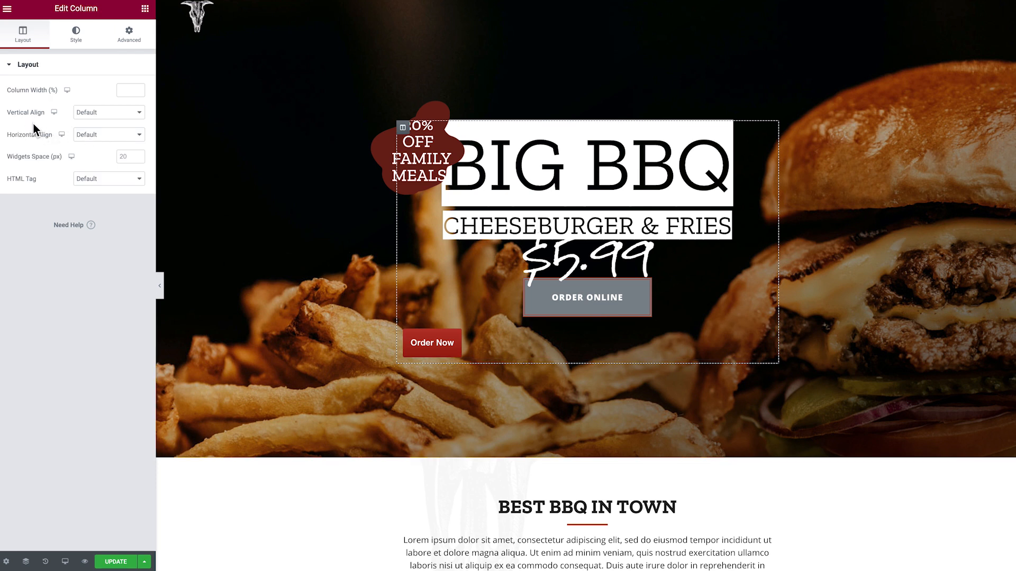
left_click(108, 136)
left_click(109, 153)
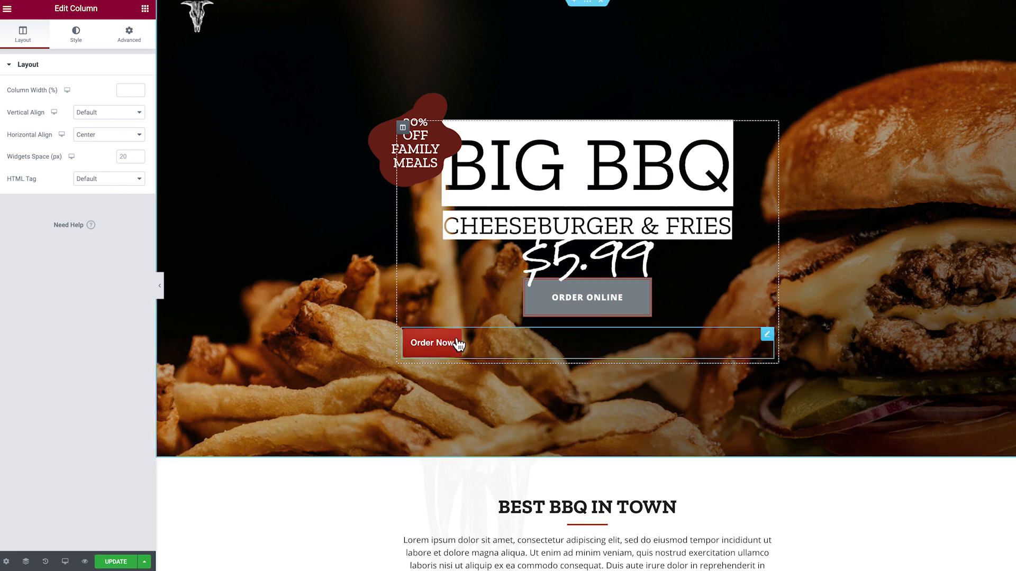
Set the shortcode widget's positioning width to Inline (auto)
left_click(767, 335)
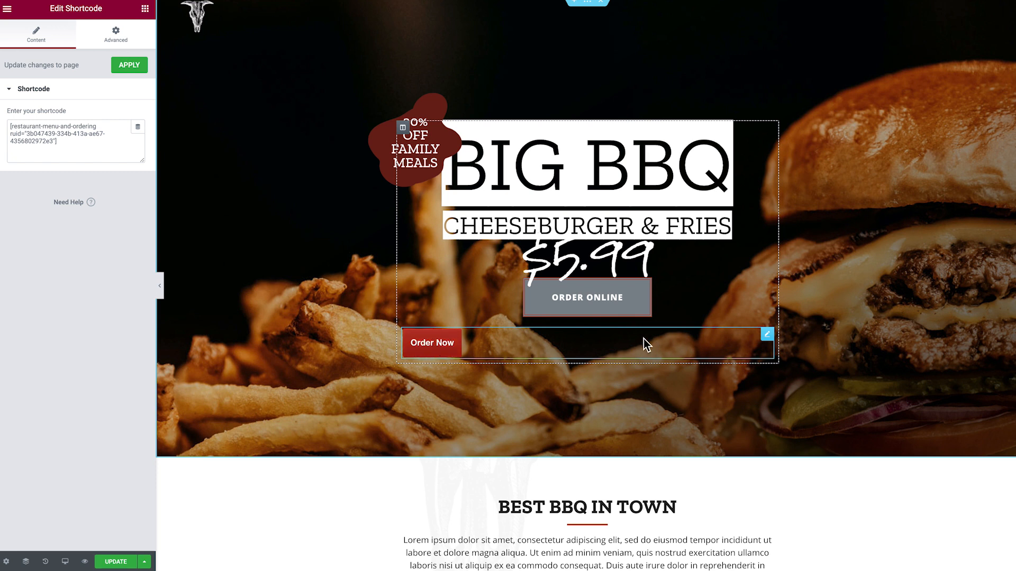
left_click(118, 36)
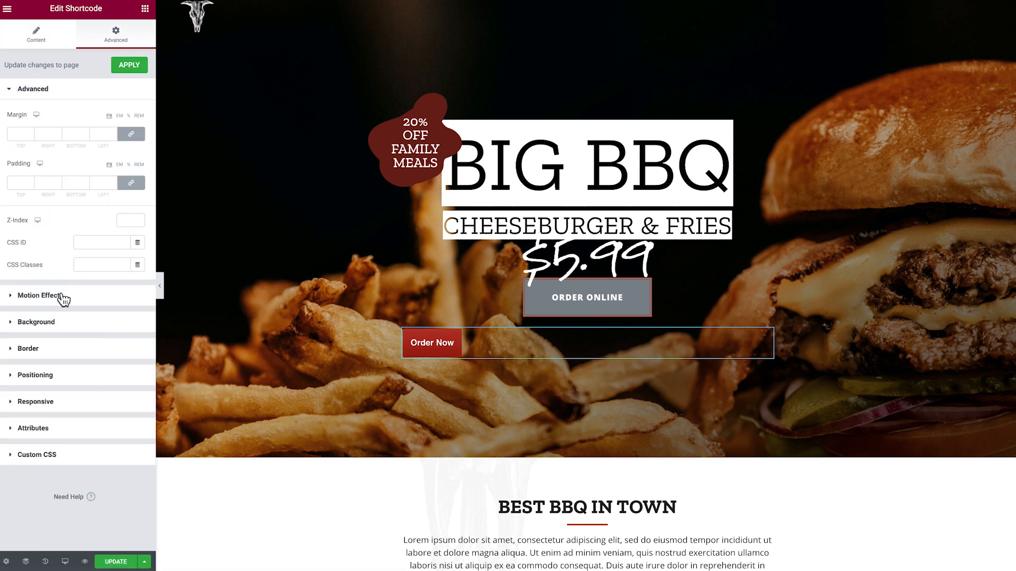
left_click(54, 377)
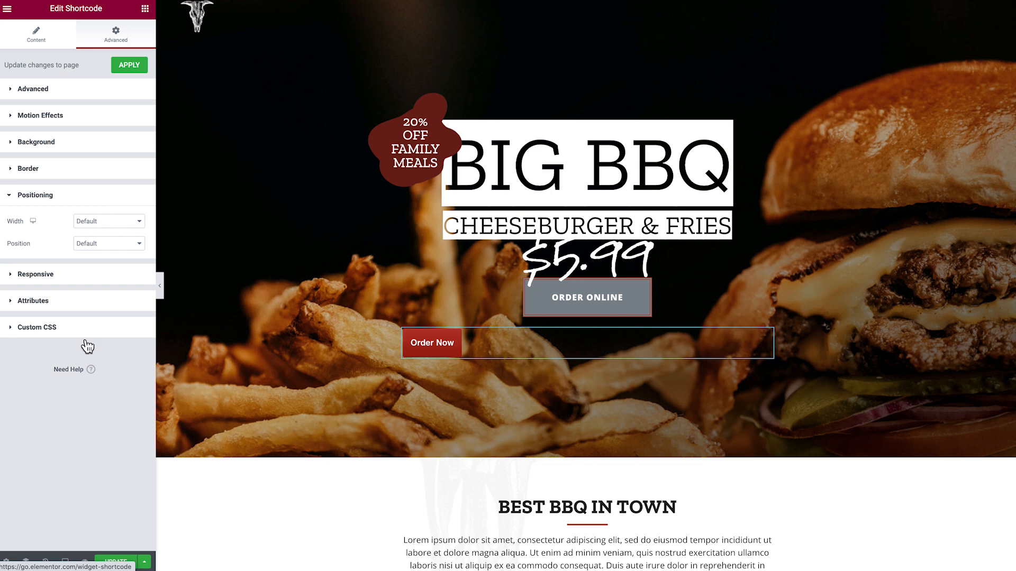
left_click(103, 222)
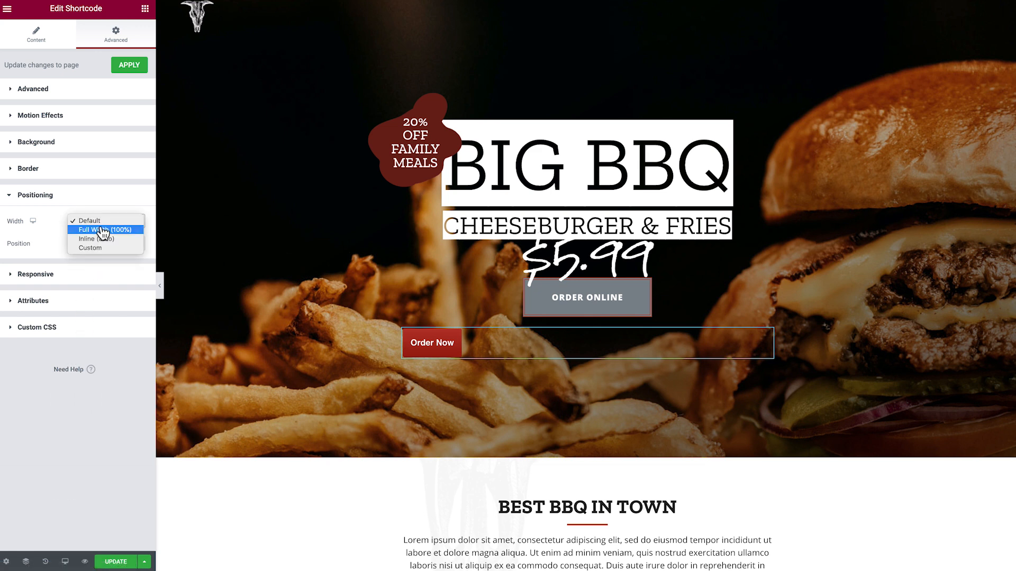
left_click(106, 239)
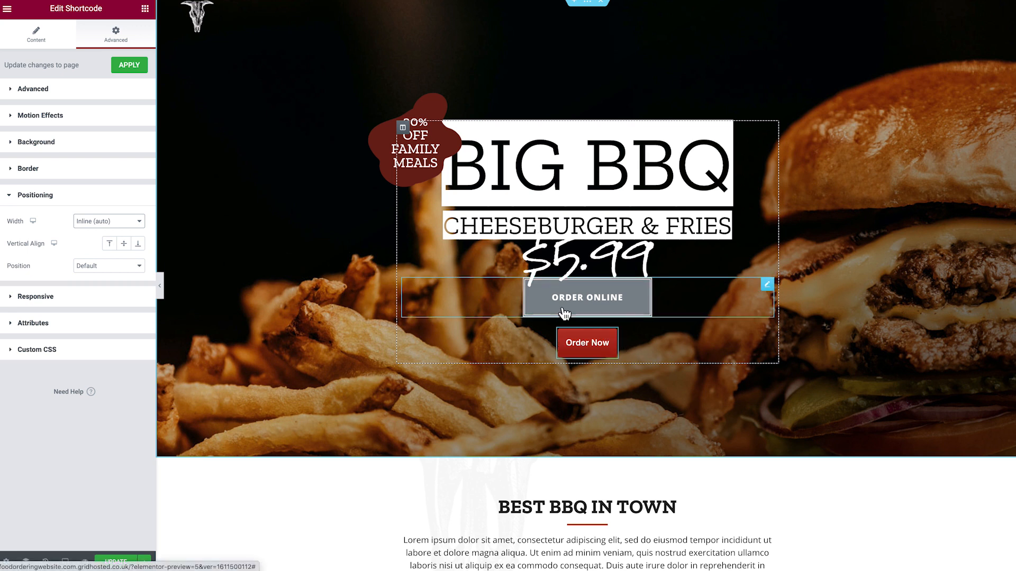
Delete the original Order Online button from the hero section
right_click(611, 306)
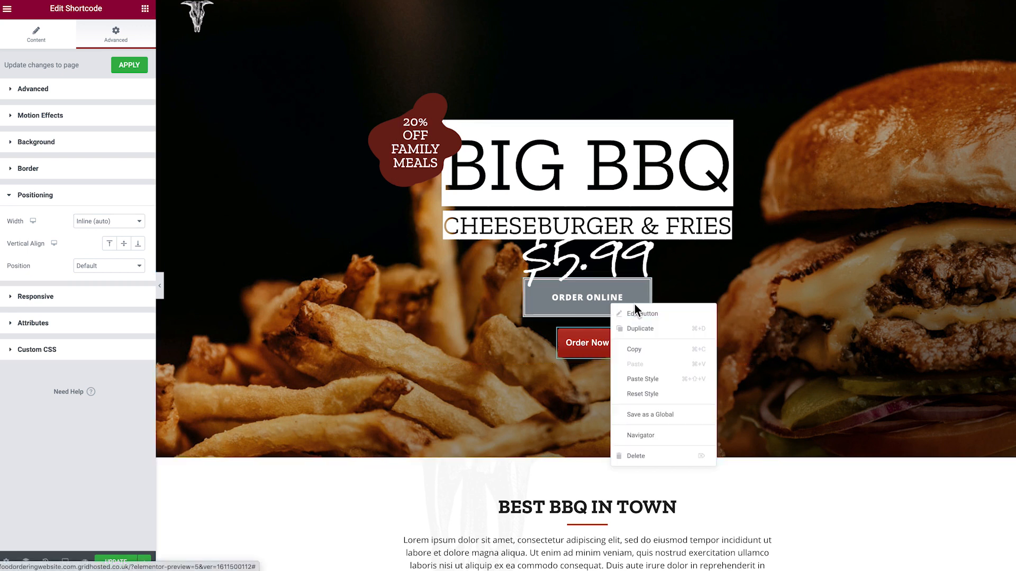
left_click(638, 456)
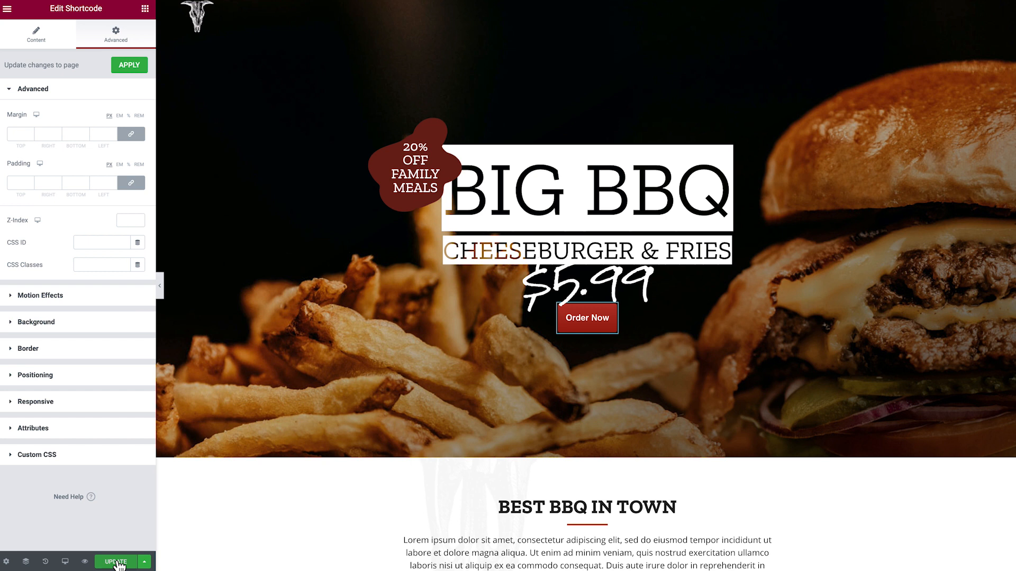
Preview the page and open the new Order Now button to test the ordering
left_click(84, 562)
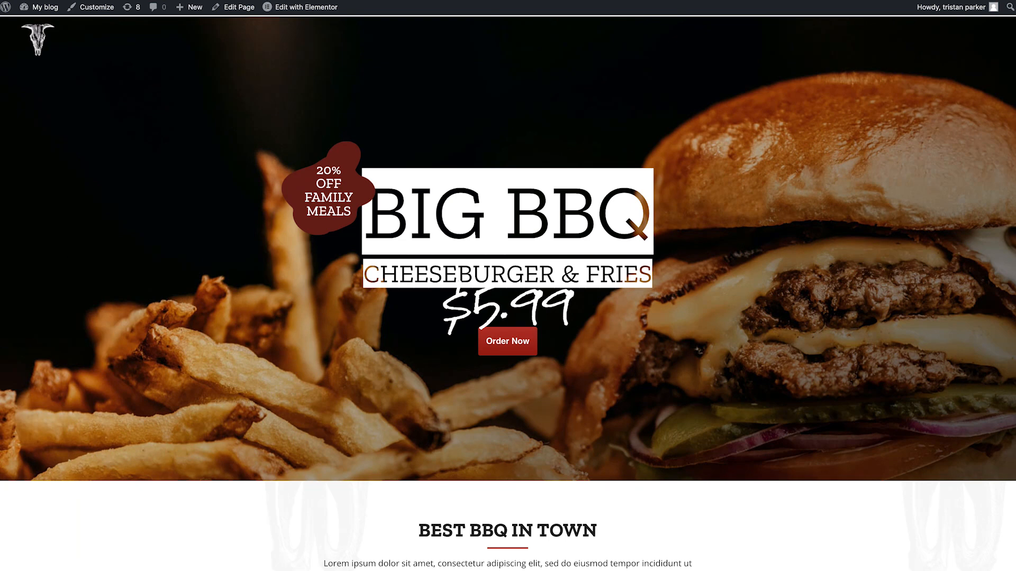
left_click(500, 350)
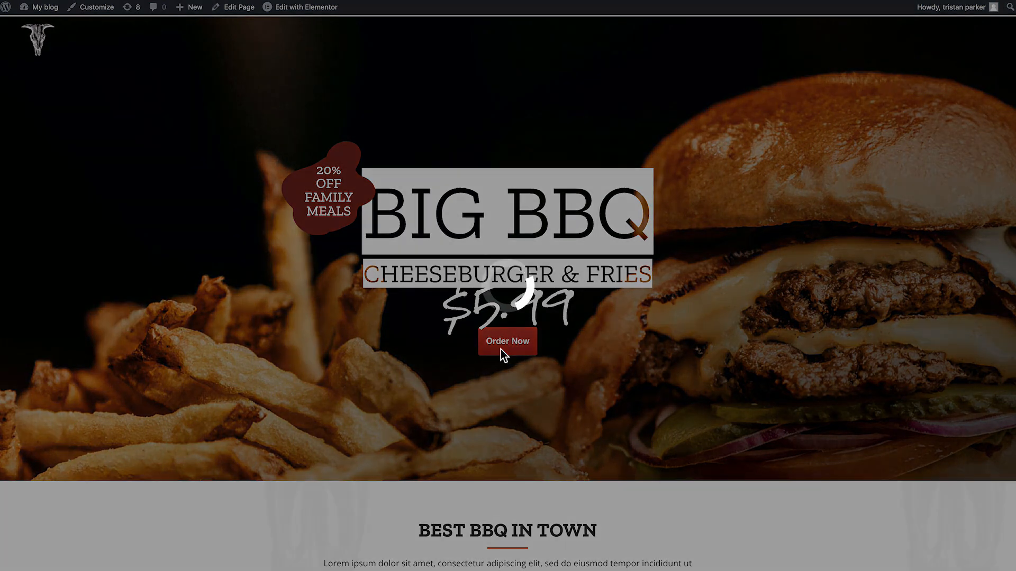